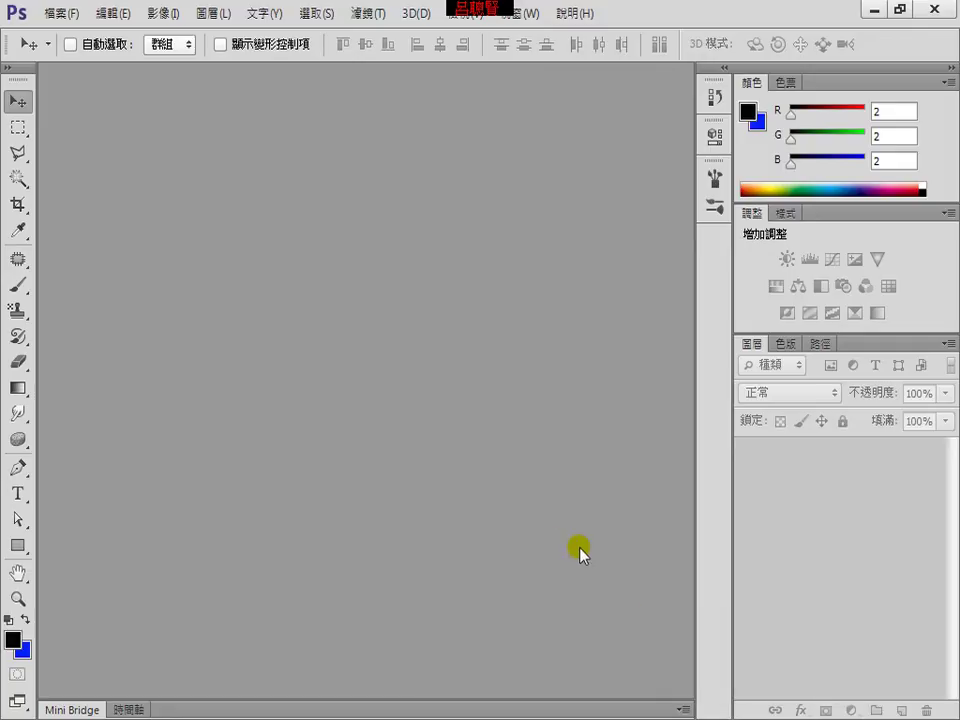
Create a 400 × 250 pixel, 72 ppi document with only a white Background layer
{"action": "left_click", "coordinate": [66, 15]}
{"action": "left_click", "coordinate": [73, 34]}
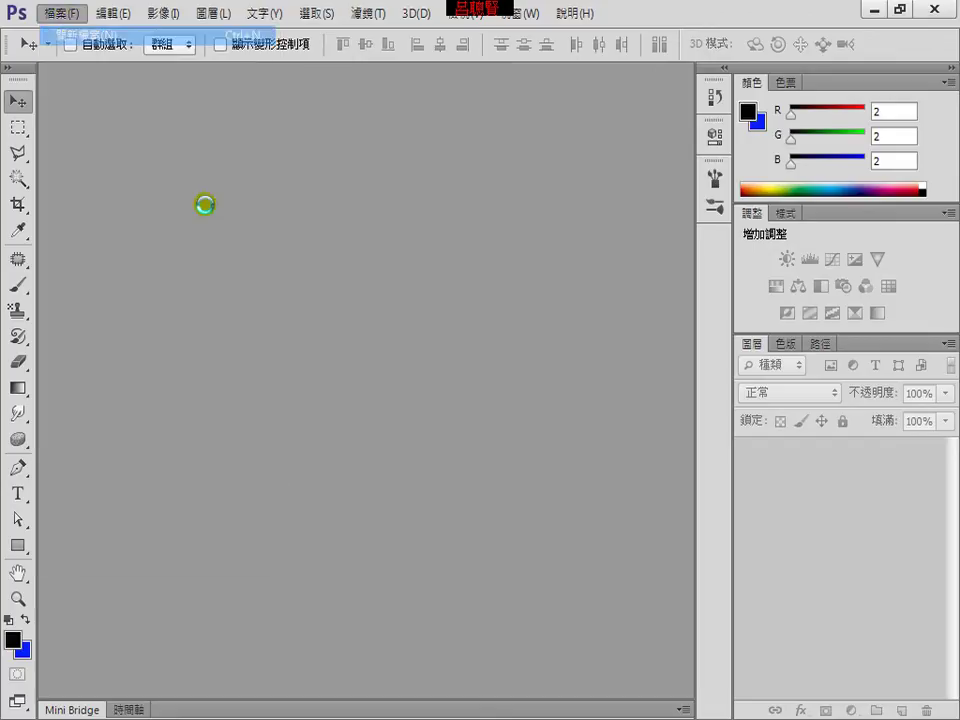
{"action": "double_click", "coordinate": [401, 258]}
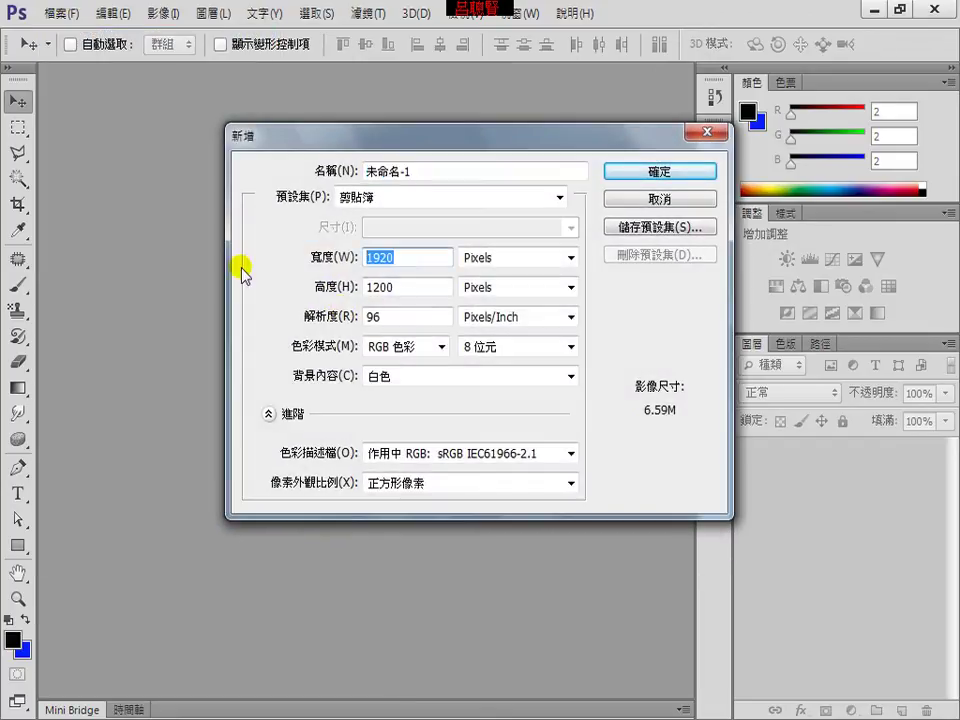
{"action": "type", "text": "400"}
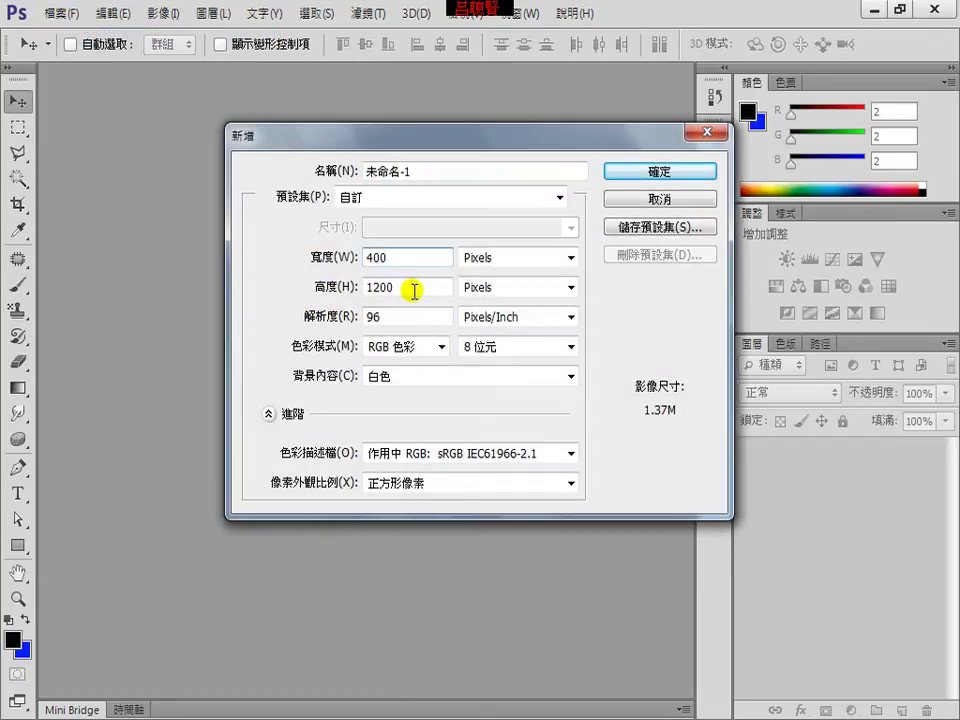
{"action": "double_click", "coordinate": [407, 286]}
{"action": "type", "text": "300"}
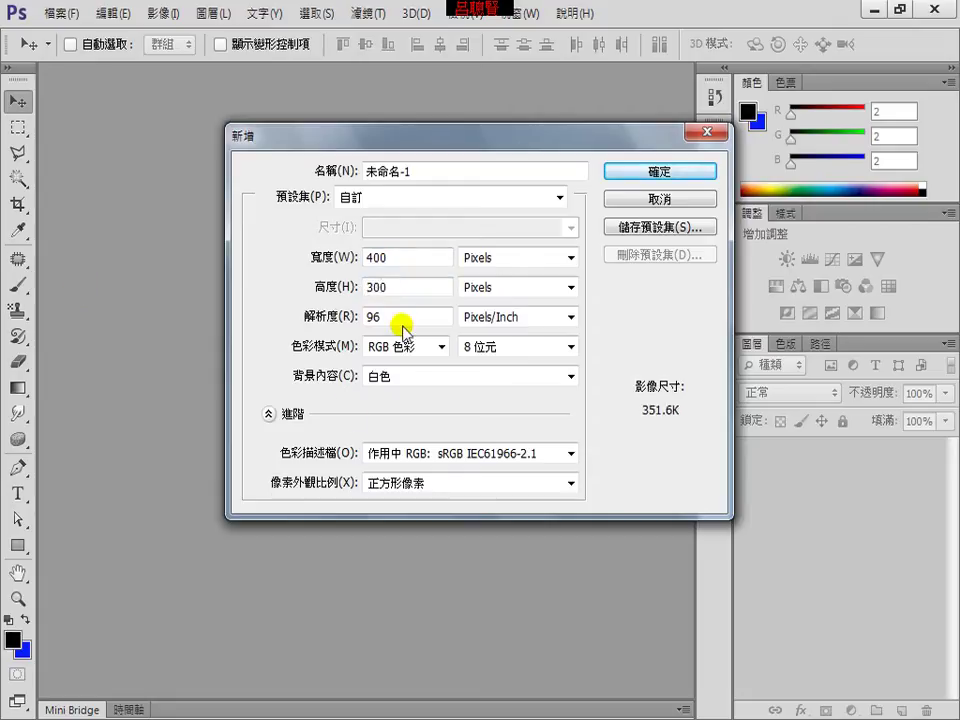
{"action": "double_click", "coordinate": [400, 287]}
{"action": "type", "text": "250"}
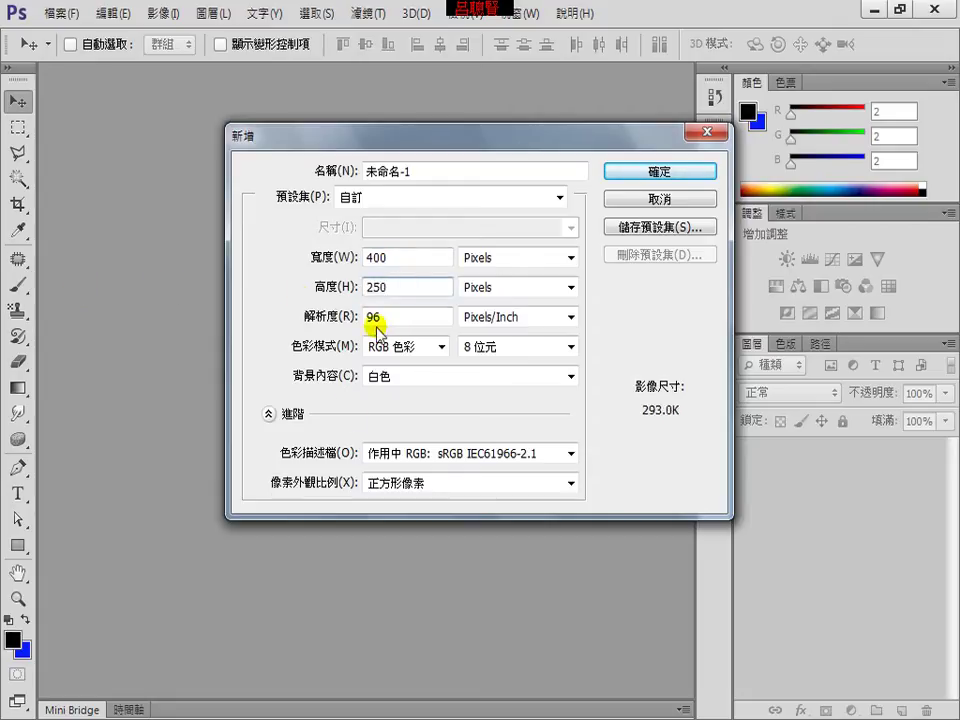
{"action": "double_click", "coordinate": [385, 318]}
{"action": "type", "text": "2"}
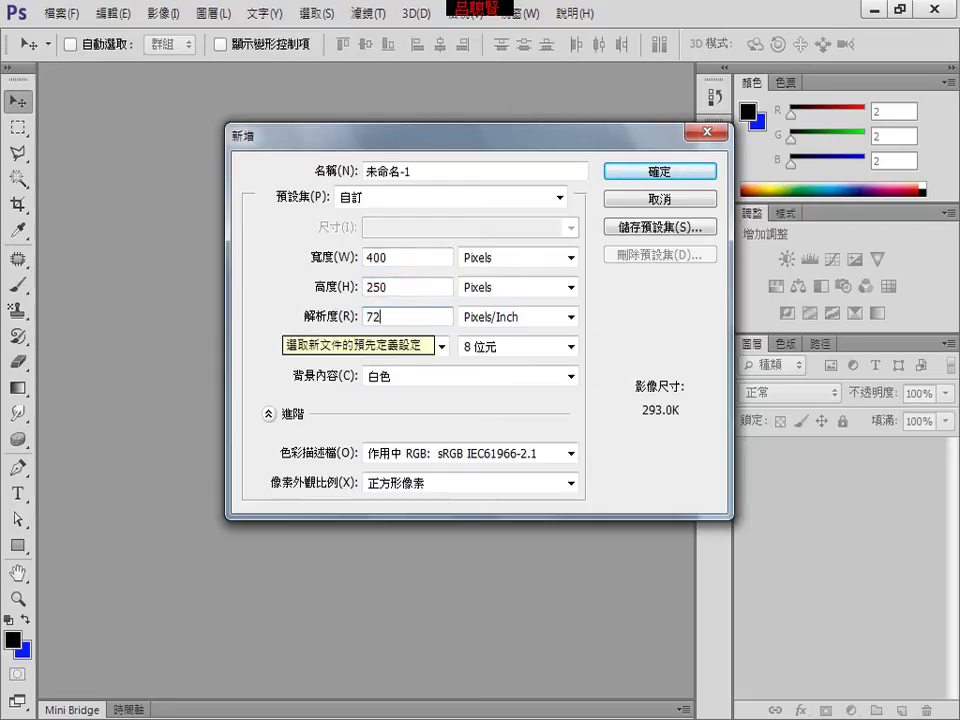
{"action": "double_click", "coordinate": [374, 316]}
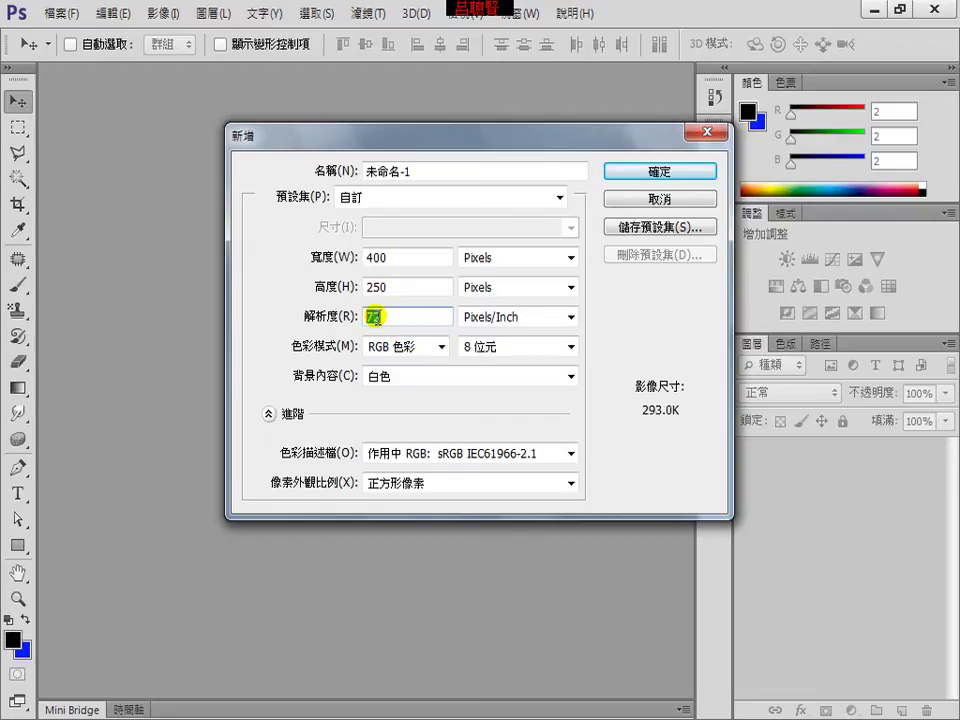
{"action": "left_click", "coordinate": [645, 172]}
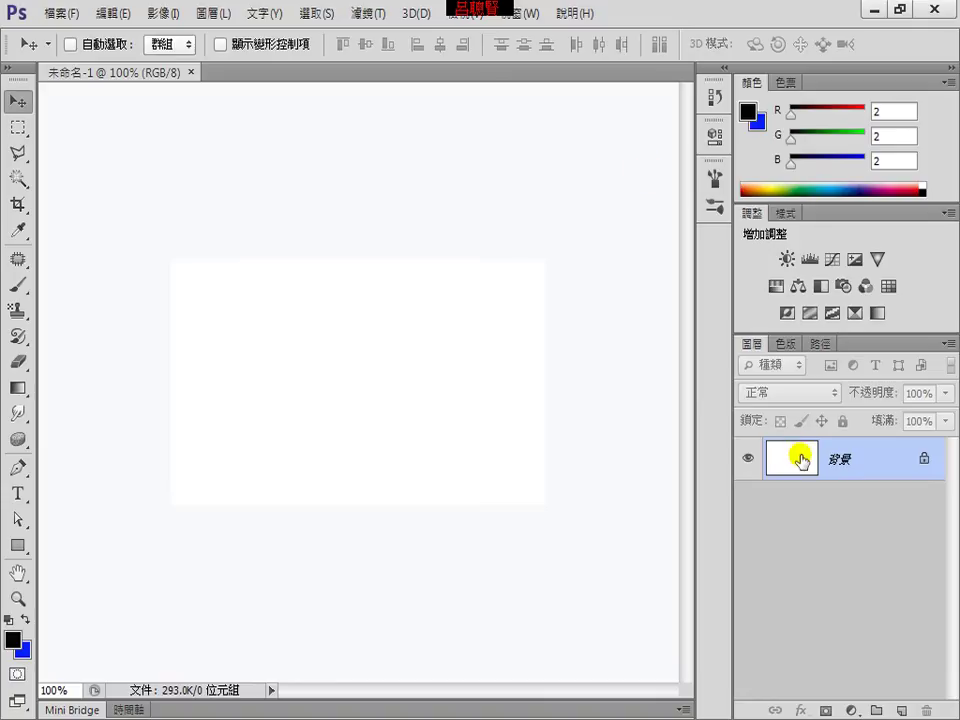
Add Layer 1 above the Background, fill it solid black, and keep it selected
{"action": "left_click", "coordinate": [903, 711]}
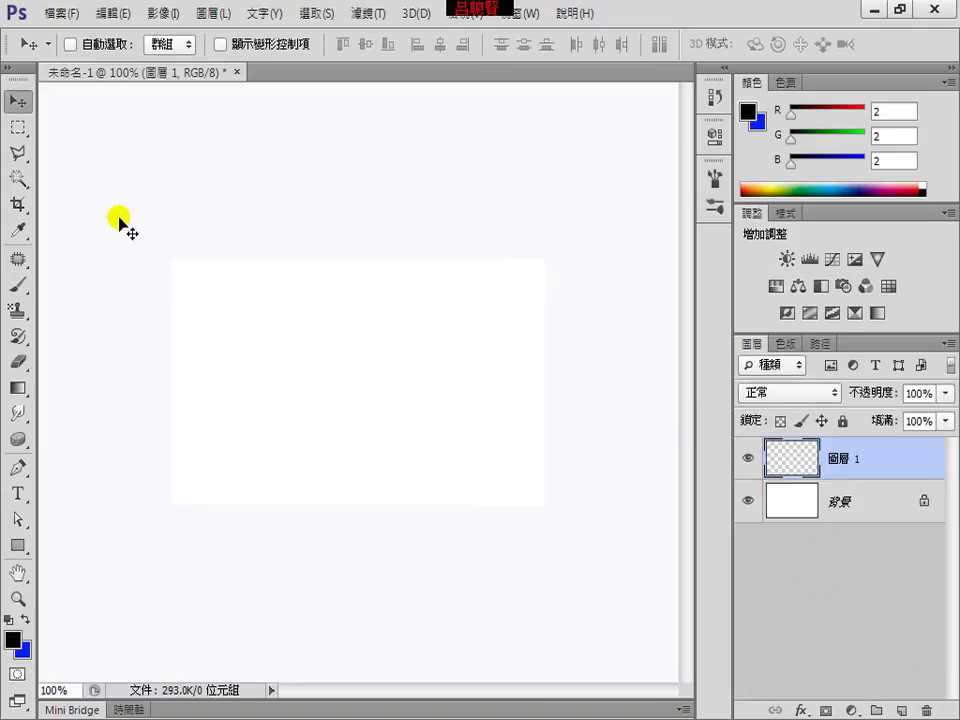
{"action": "left_click", "coordinate": [115, 14]}
{"action": "left_click", "coordinate": [191, 285]}
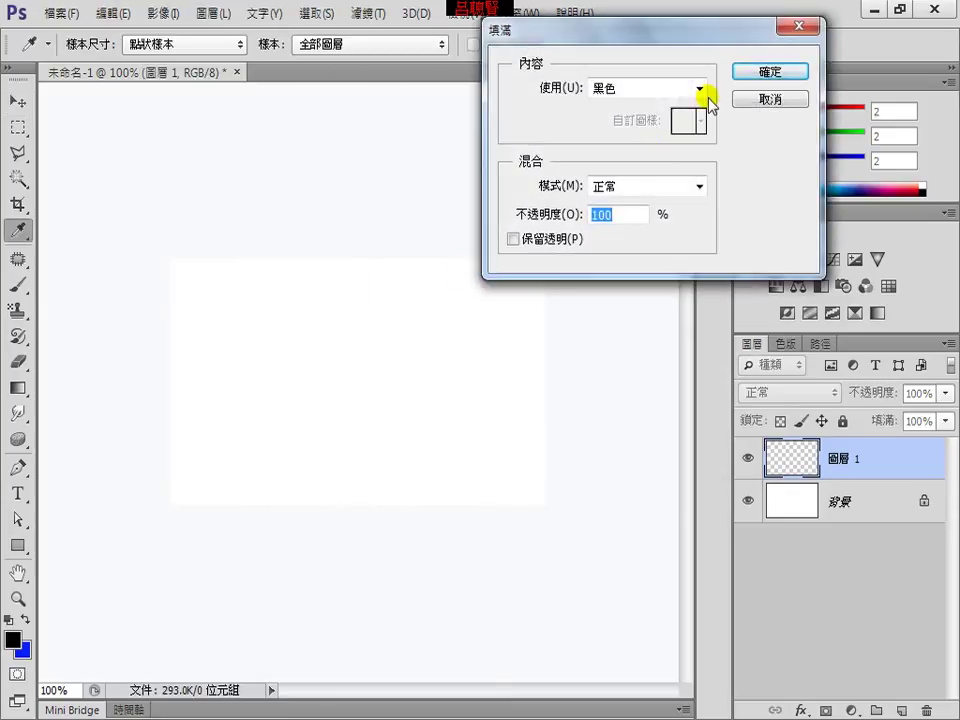
{"action": "left_click", "coordinate": [741, 73]}
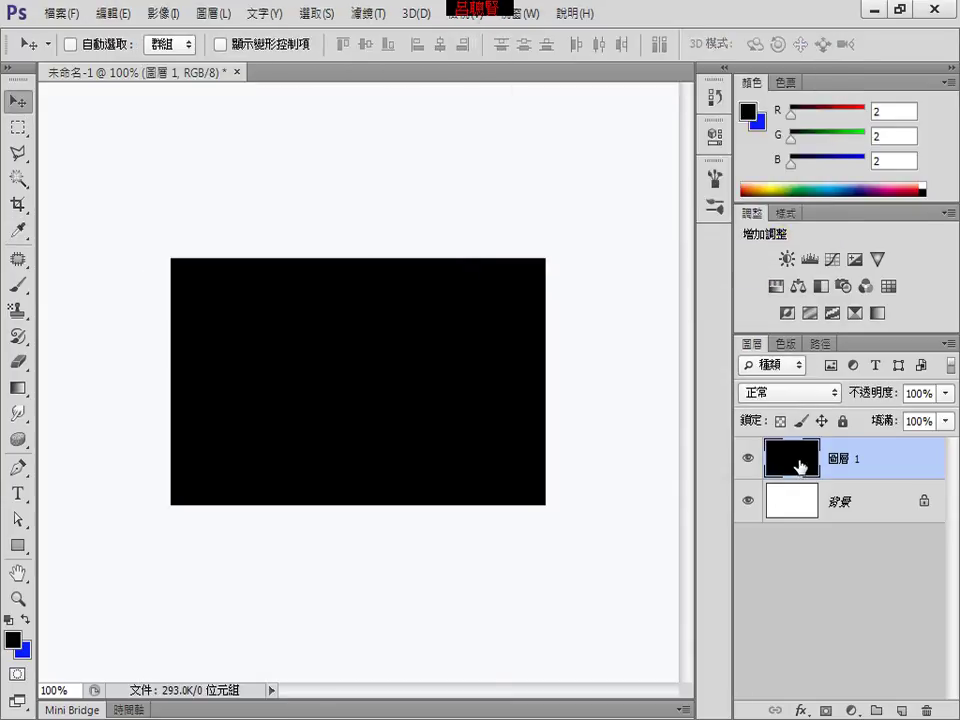
{"action": "left_click", "coordinate": [843, 503]}
{"action": "left_click", "coordinate": [843, 462]}
Free-transform the black layer to W 95% and H 70% and commit the change
{"action": "left_click", "coordinate": [104, 12]}
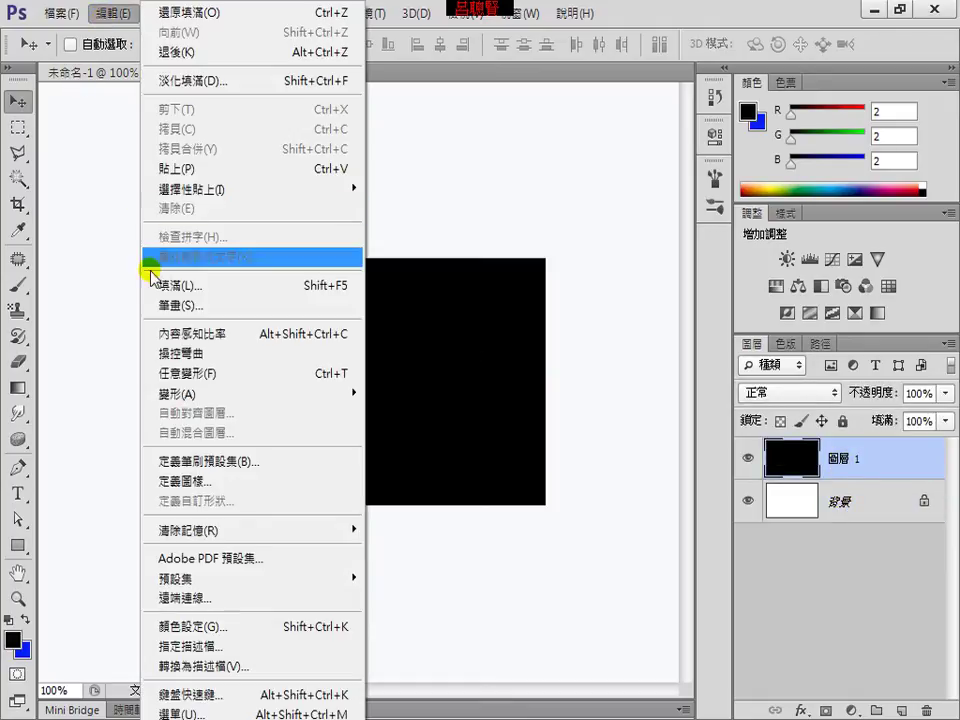
{"action": "left_click", "coordinate": [160, 373]}
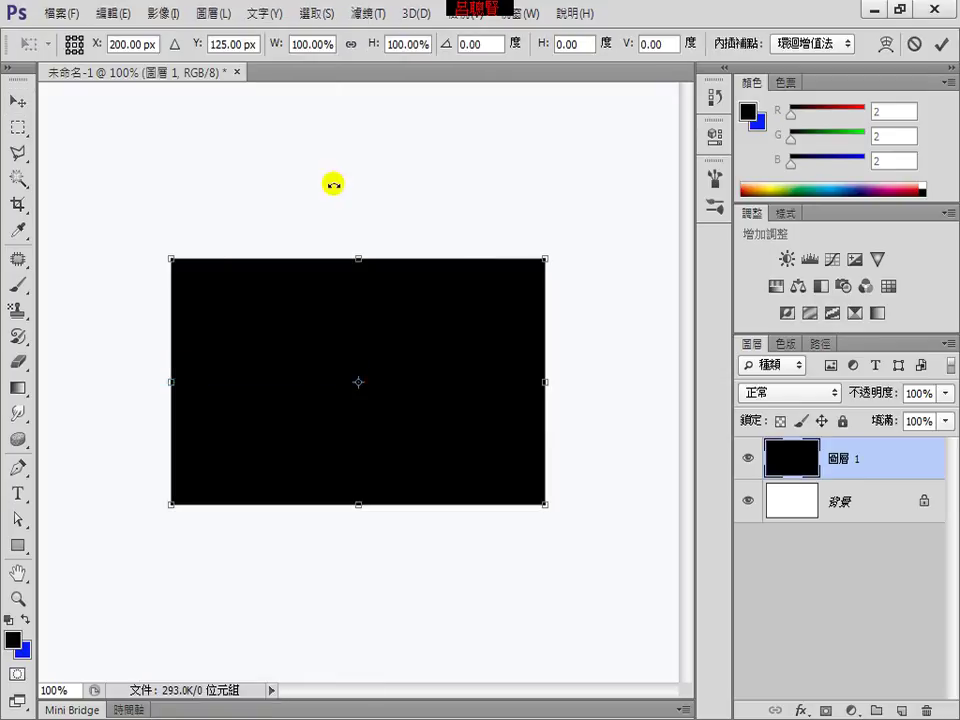
{"action": "left_click", "coordinate": [404, 45]}
{"action": "type", "text": "70"}
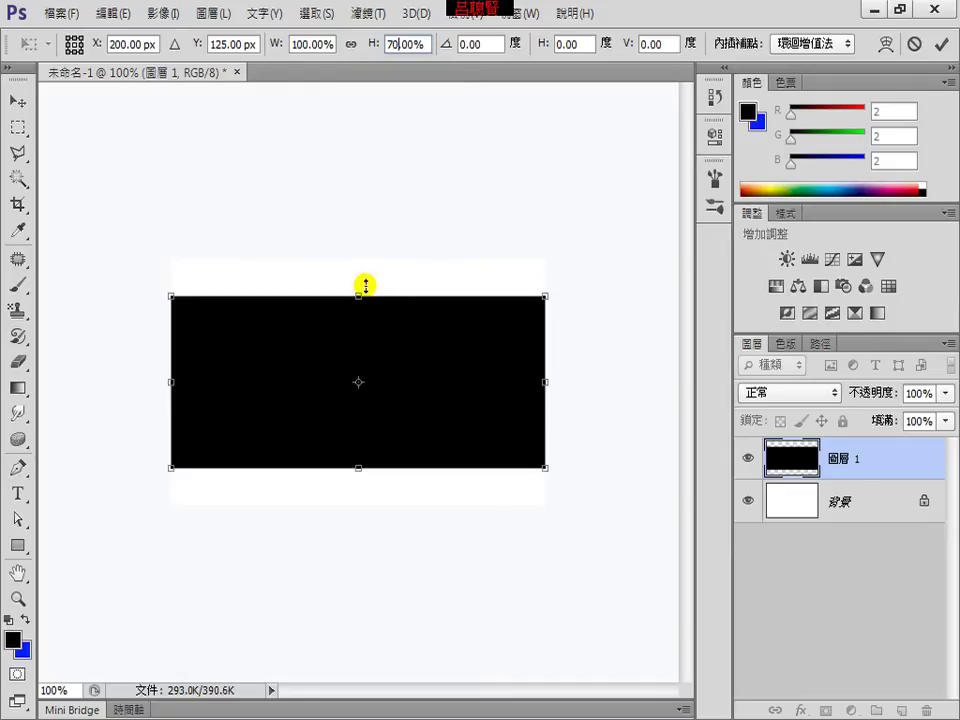
{"action": "left_click", "coordinate": [303, 45]}
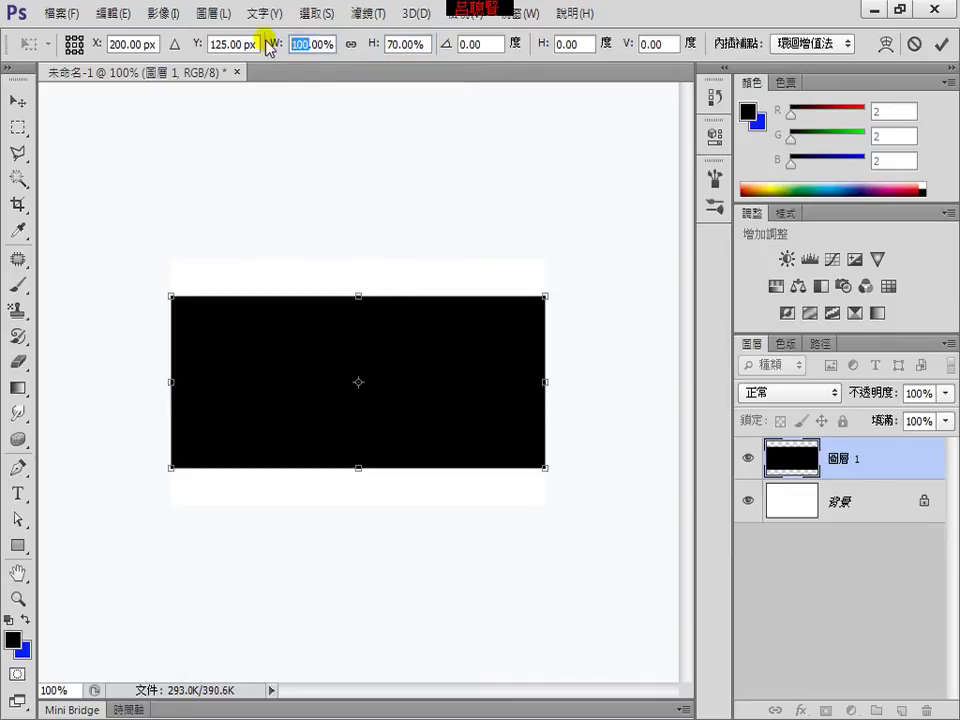
{"action": "type", "text": "90"}
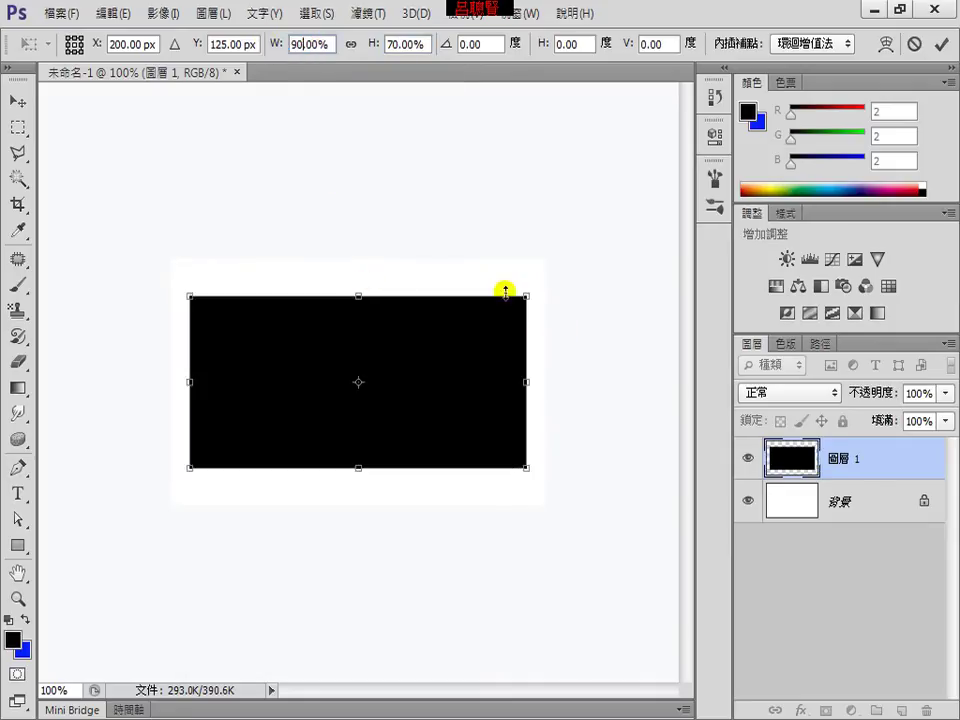
{"action": "double_click", "coordinate": [300, 44]}
{"action": "type", "text": "95"}
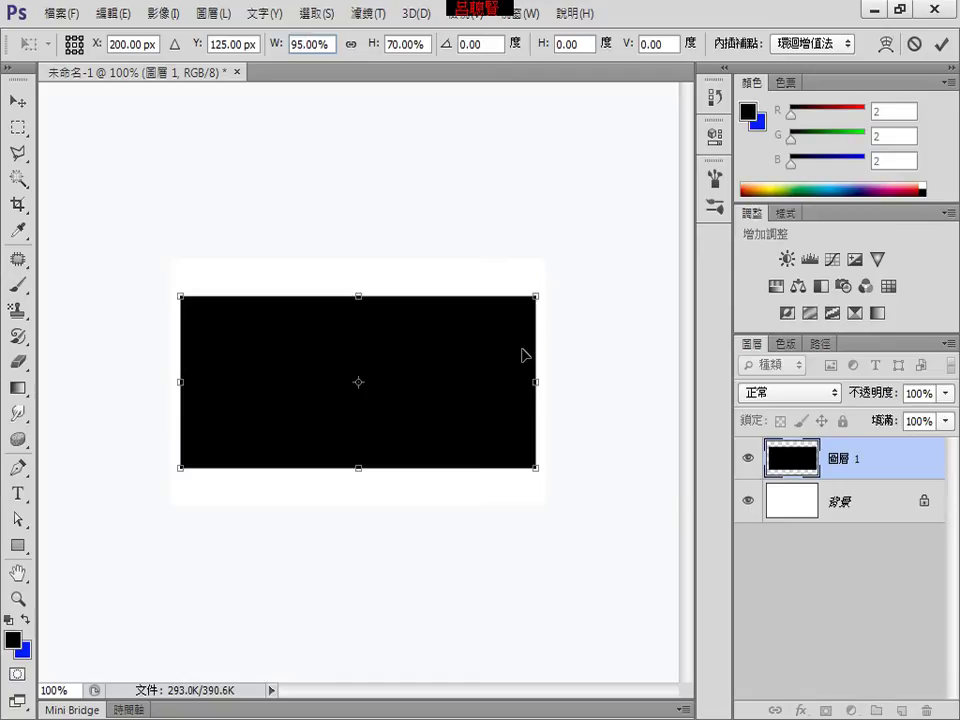
{"action": "left_click", "coordinate": [941, 46]}
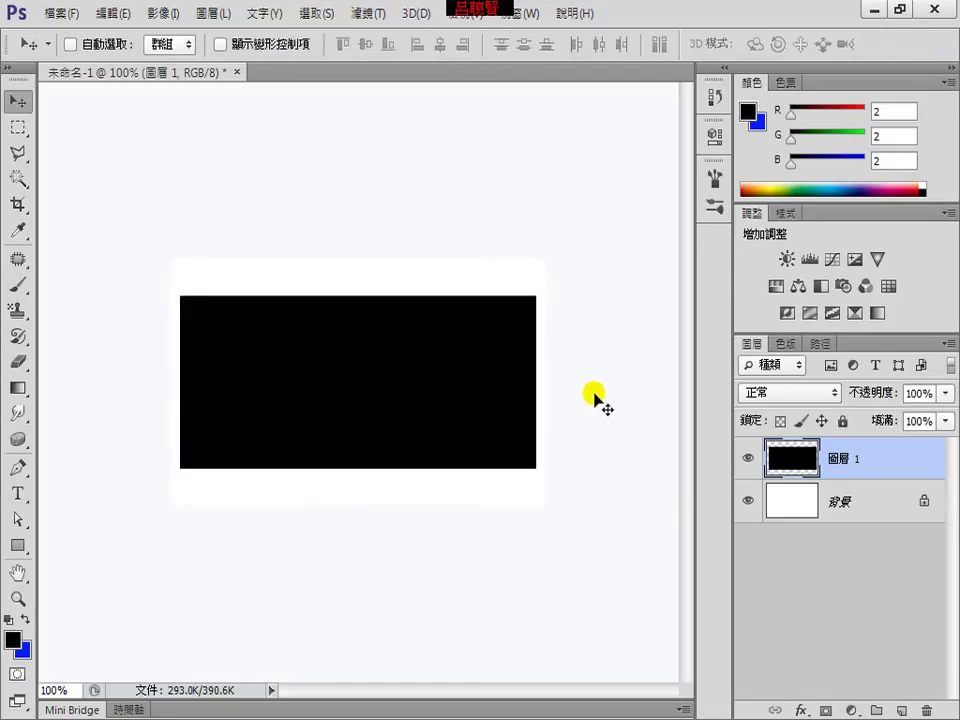
Flatten the black frame image, then create a new 1024 × 768 px white document
{"action": "right_click", "coordinate": [838, 502]}
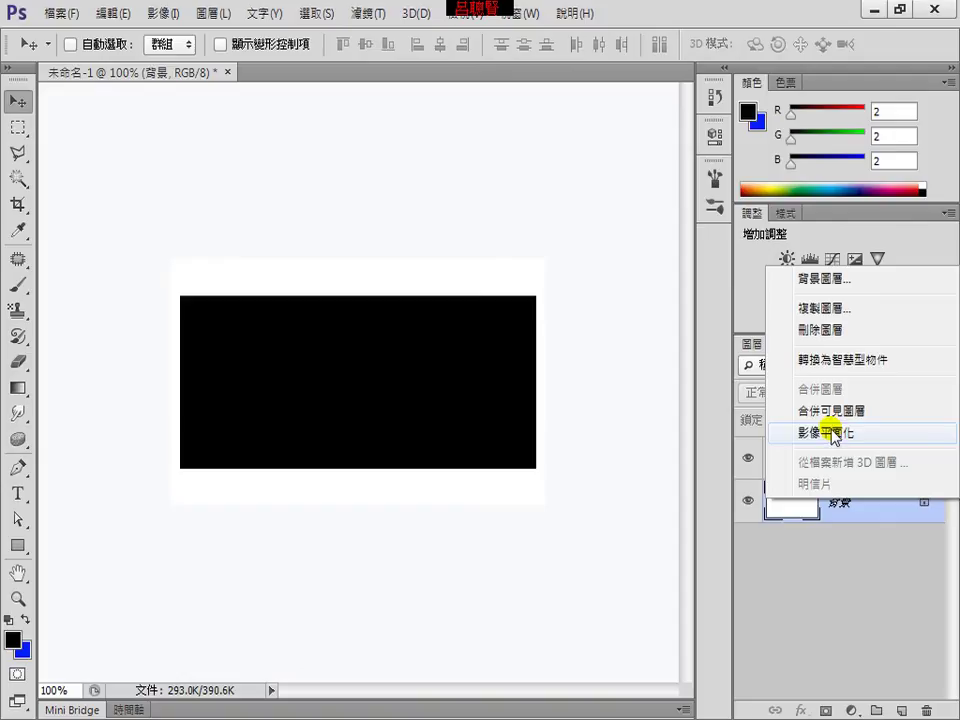
{"action": "left_click", "coordinate": [833, 435]}
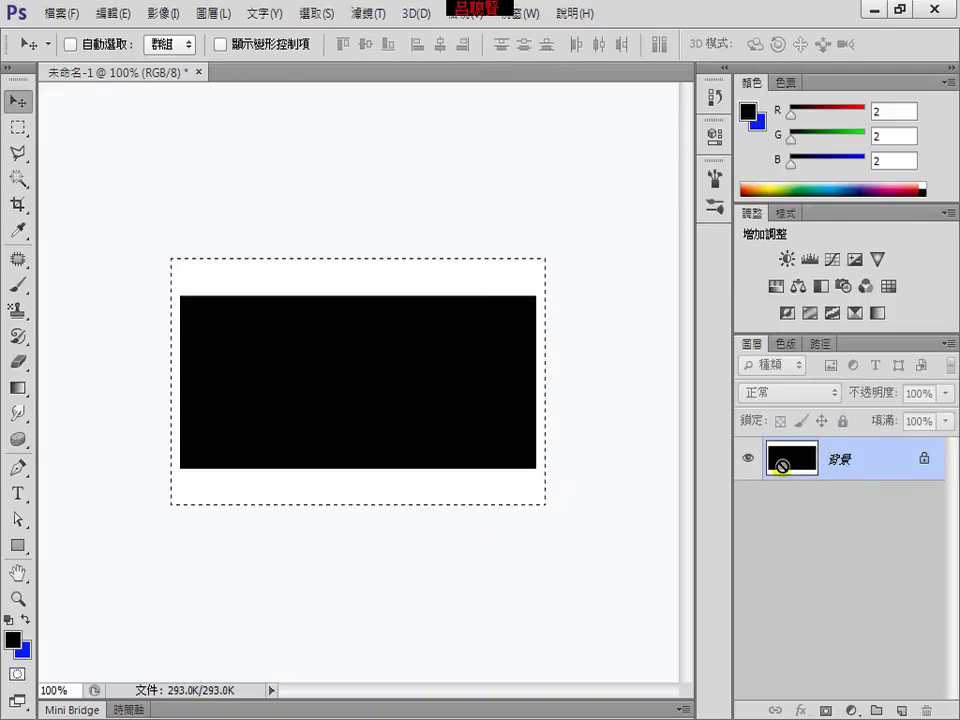
{"action": "left_click", "coordinate": [60, 14]}
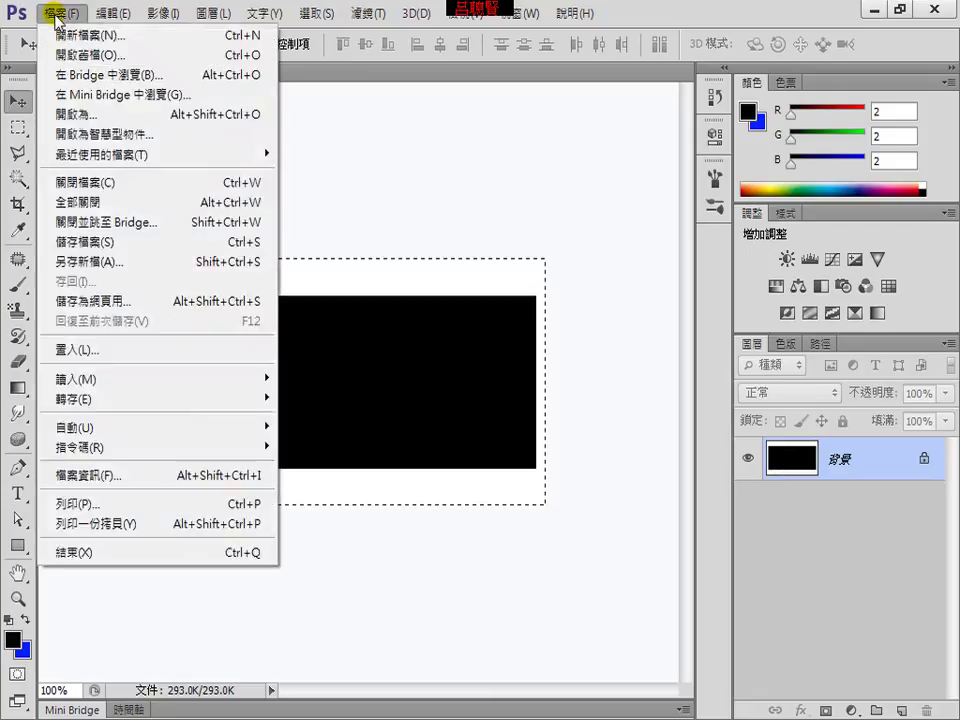
{"action": "left_click", "coordinate": [69, 34]}
{"action": "left_click", "coordinate": [338, 257]}
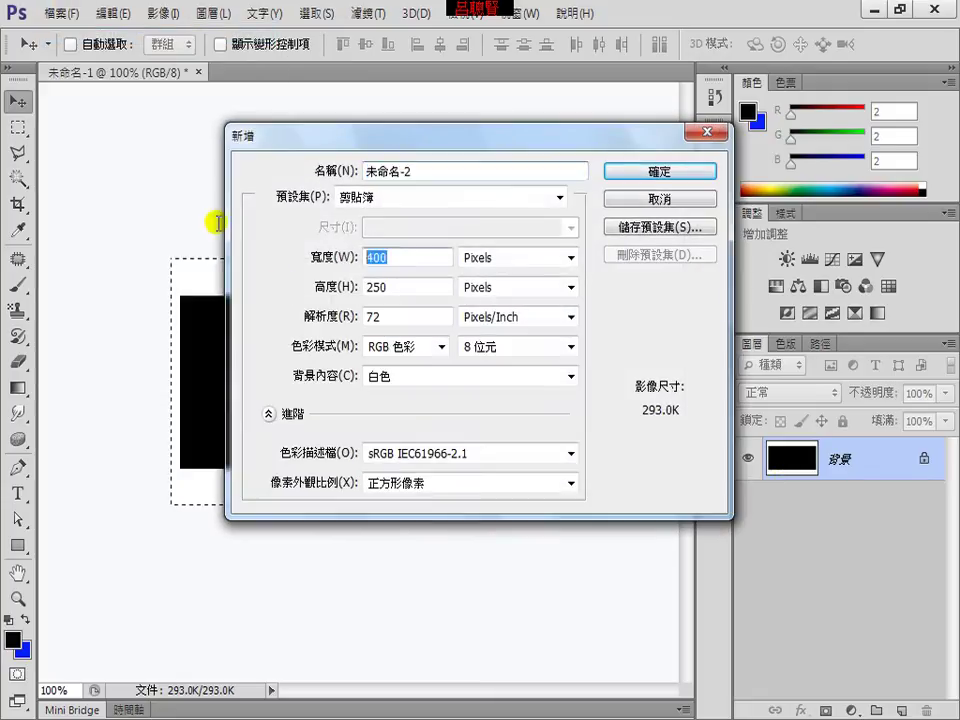
{"action": "type", "text": "1027"}
{"action": "key", "text": "BackSpace"}
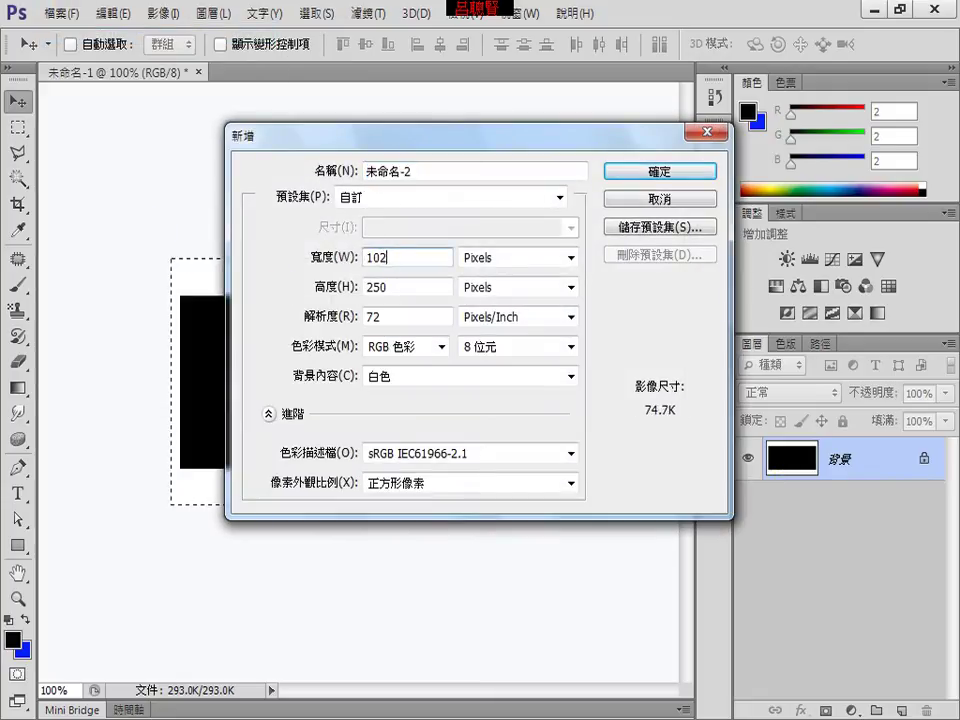
{"action": "type", "text": "4"}
{"action": "double_click", "coordinate": [385, 287]}
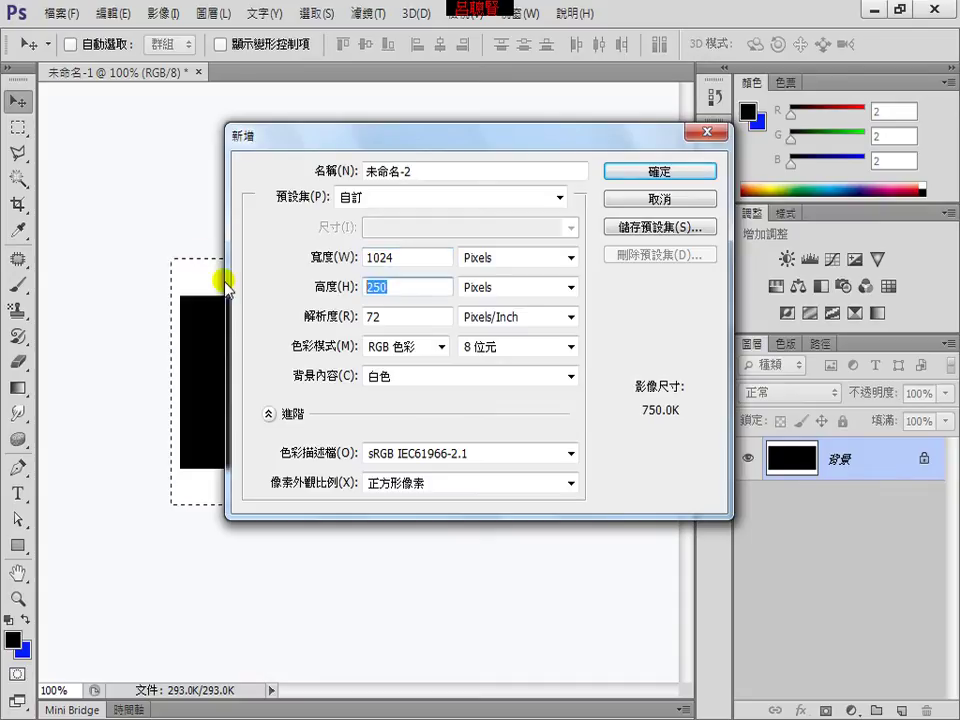
{"action": "type", "text": "768"}
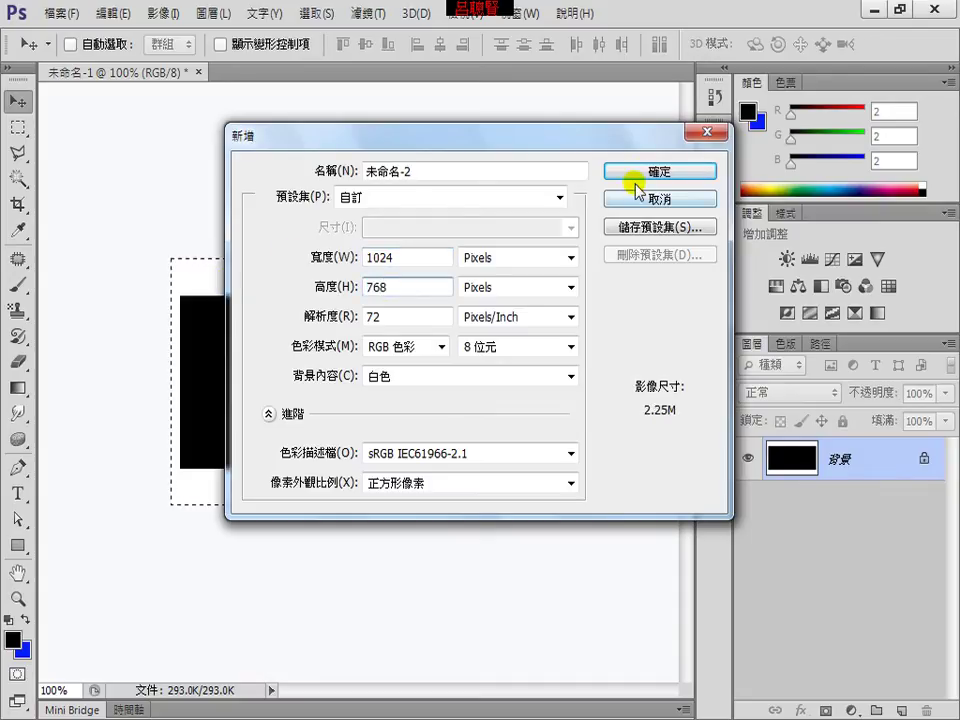
{"action": "left_click", "coordinate": [641, 175]}
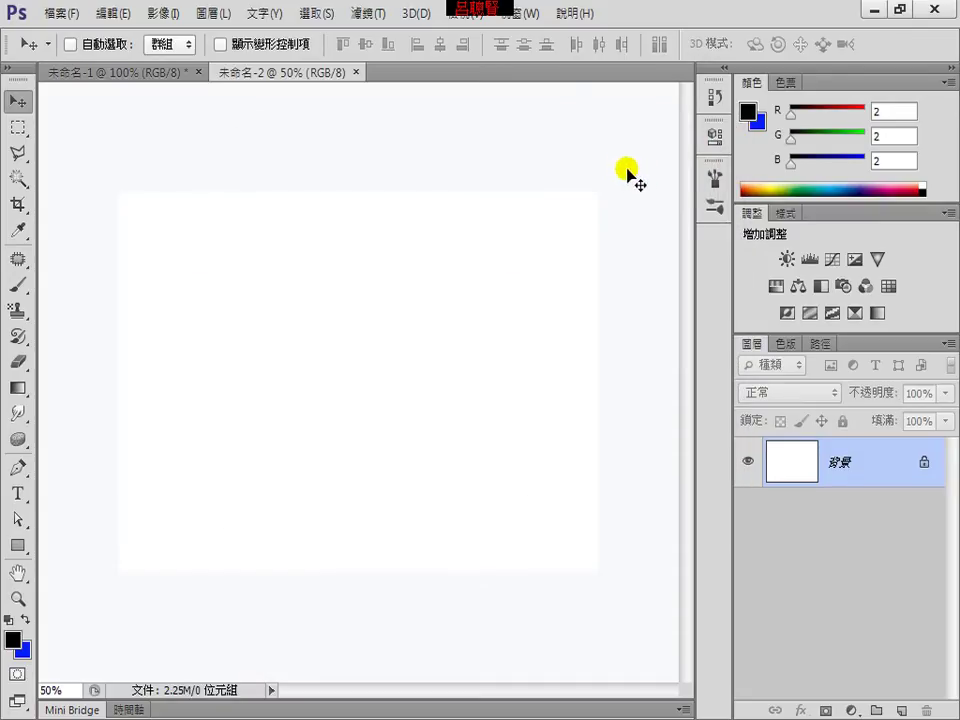
Paste the black frame image into the new 1024 × 768 document as Layer 1
{"action": "left_click", "coordinate": [165, 74]}
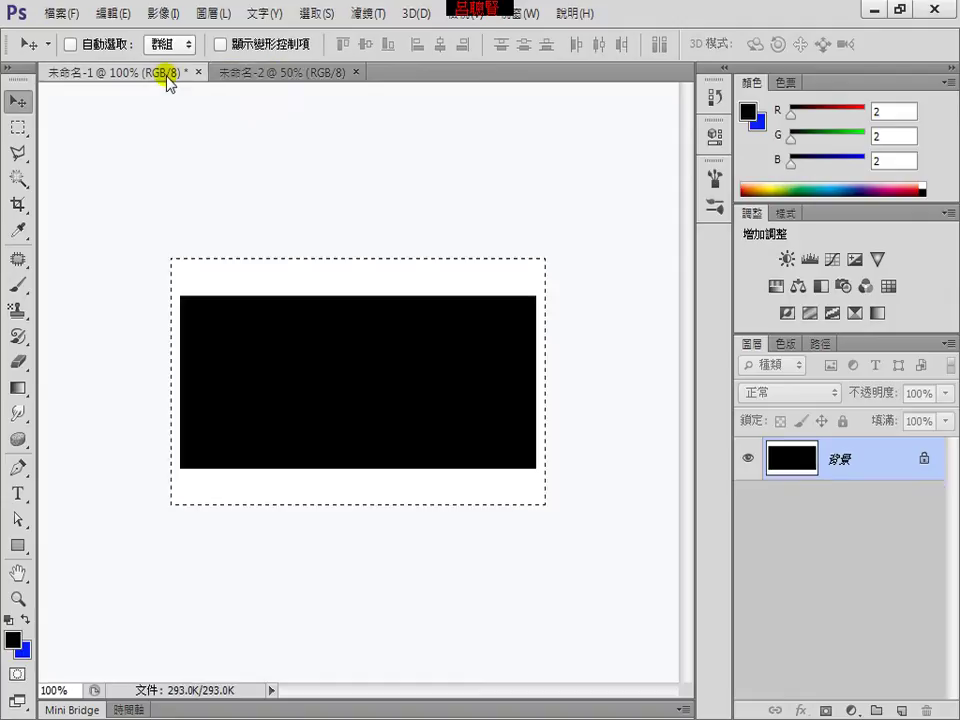
{"action": "left_click", "coordinate": [264, 74]}
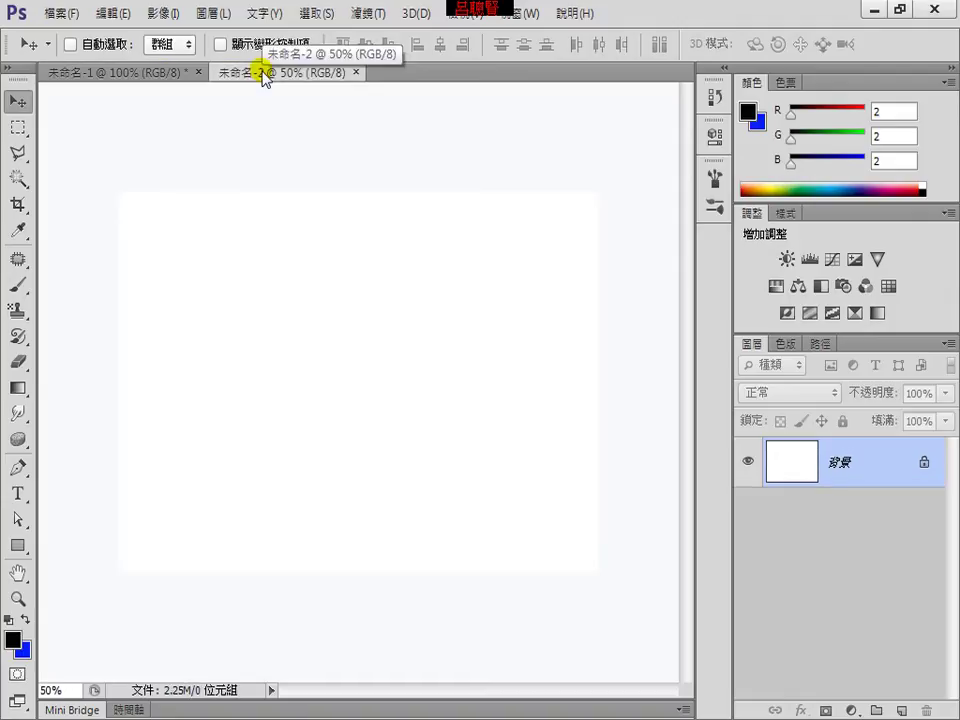
{"action": "key", "text": "ctrl+v"}
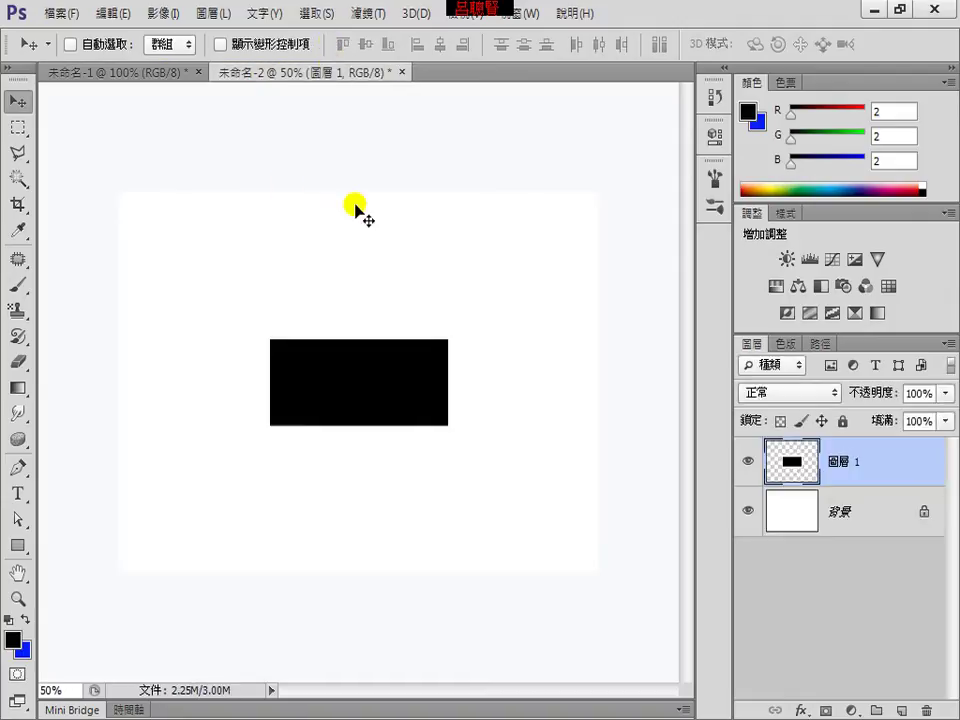
{"action": "left_click", "coordinate": [112, 14]}
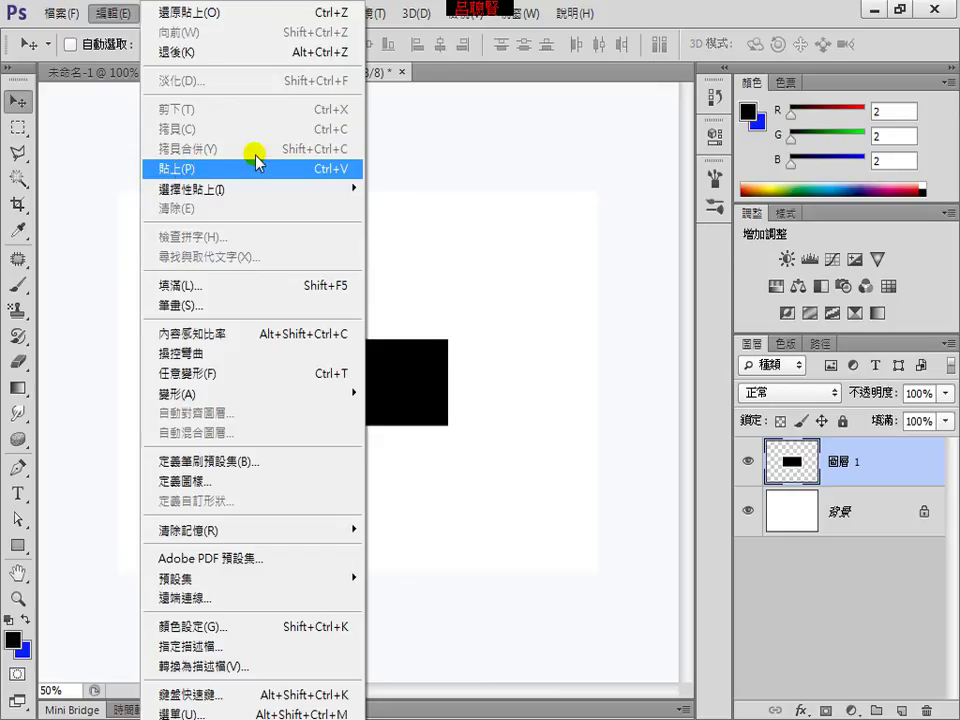
{"action": "left_click", "coordinate": [663, 42]}
Invert Layer 1 so the rectangle becomes white framed in black
{"action": "left_click", "coordinate": [848, 512]}
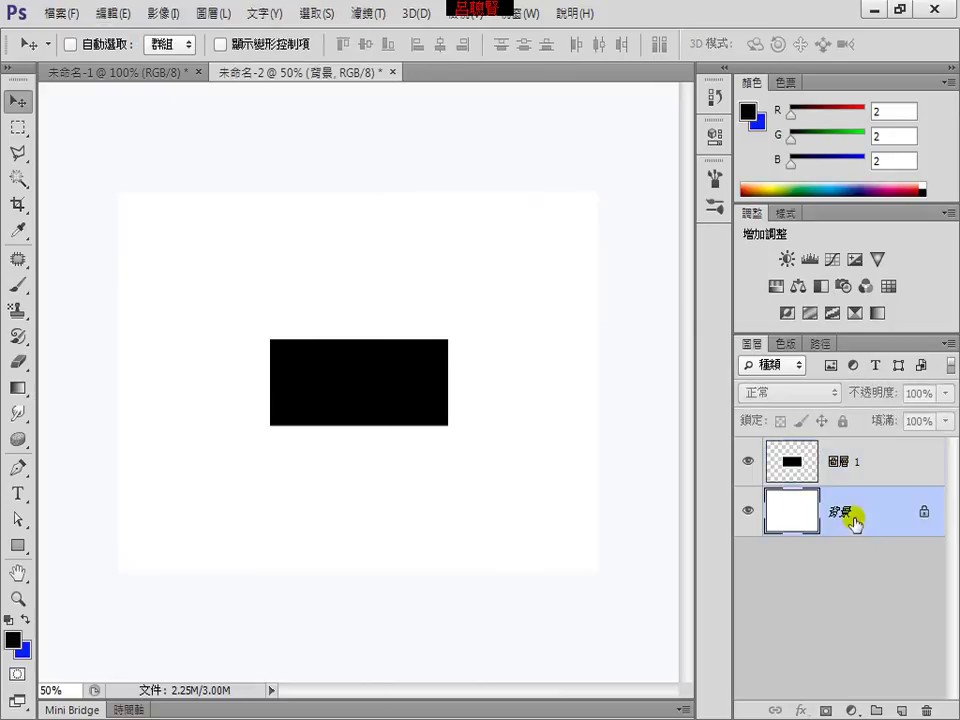
{"action": "left_click", "coordinate": [834, 464]}
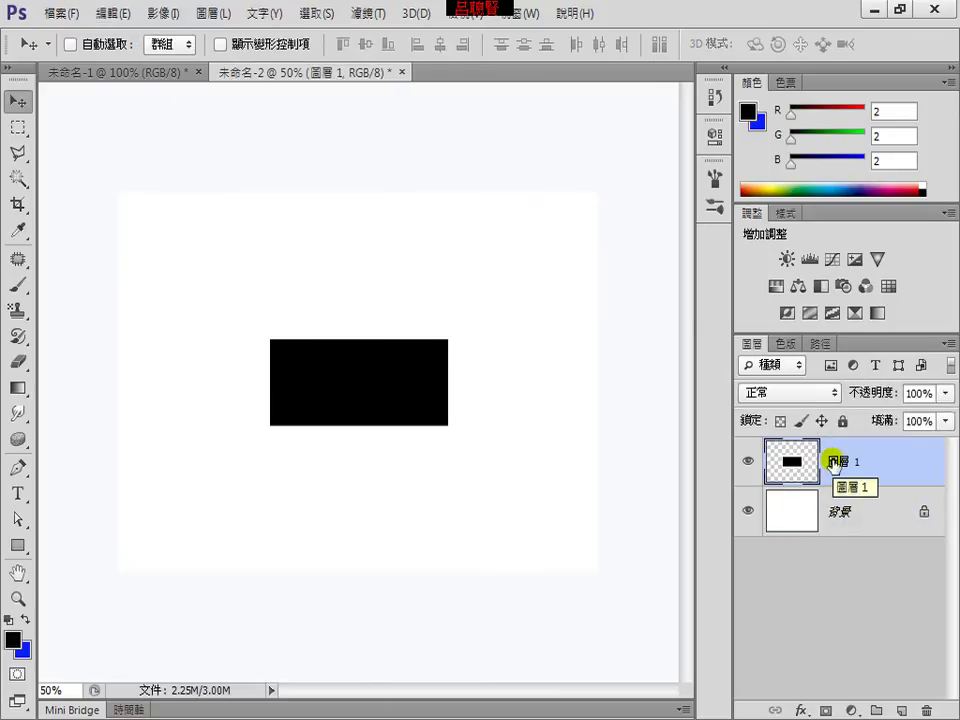
{"action": "left_click", "coordinate": [163, 13]}
{"action": "mouse_move", "coordinate": [245, 64]}
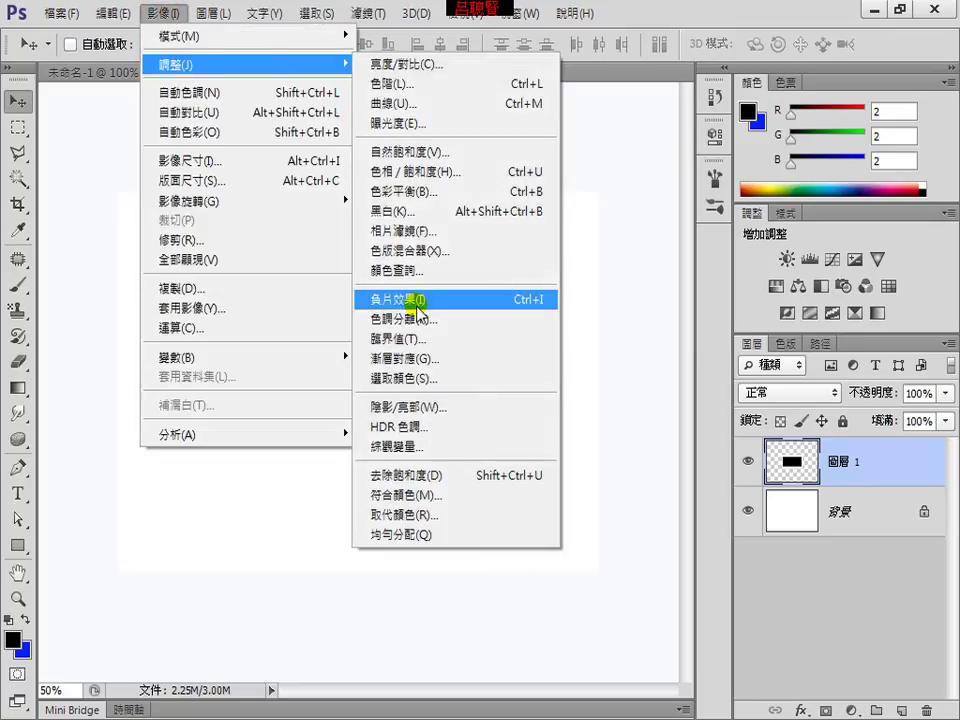
{"action": "left_click", "coordinate": [381, 299]}
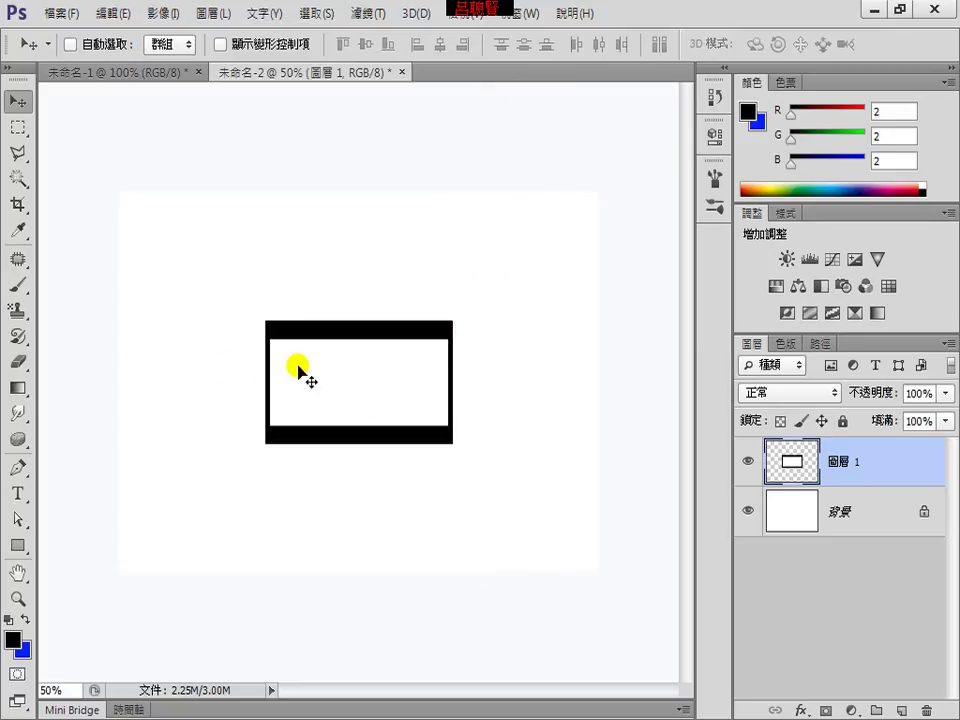
{"action": "left_click", "coordinate": [796, 519]}
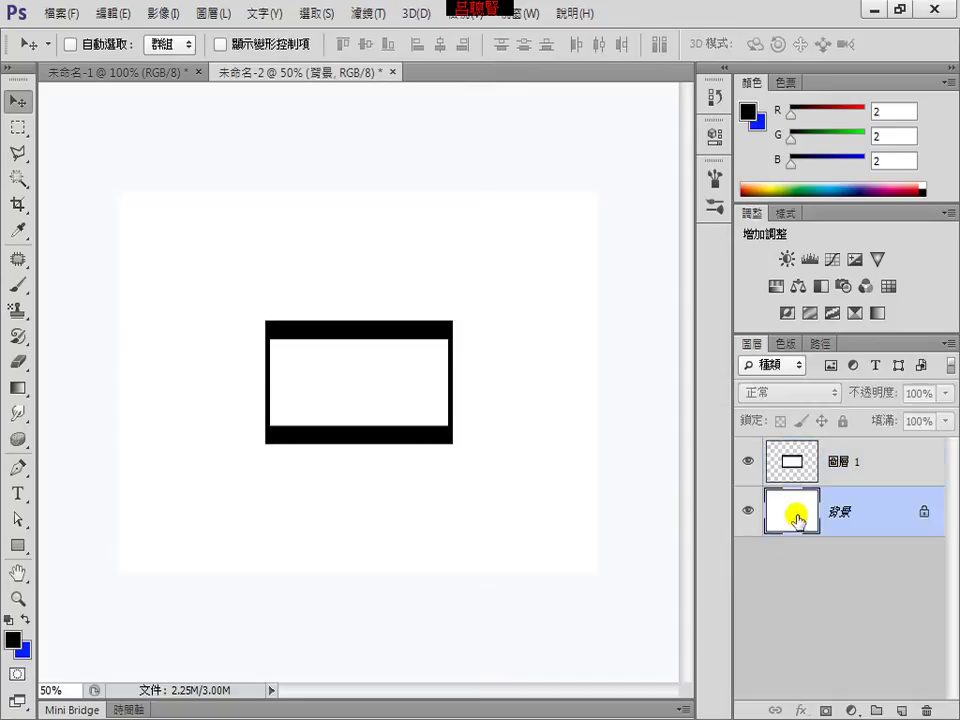
Convert the locked Background into an editable layer named bg
{"action": "double_click", "coordinate": [851, 515]}
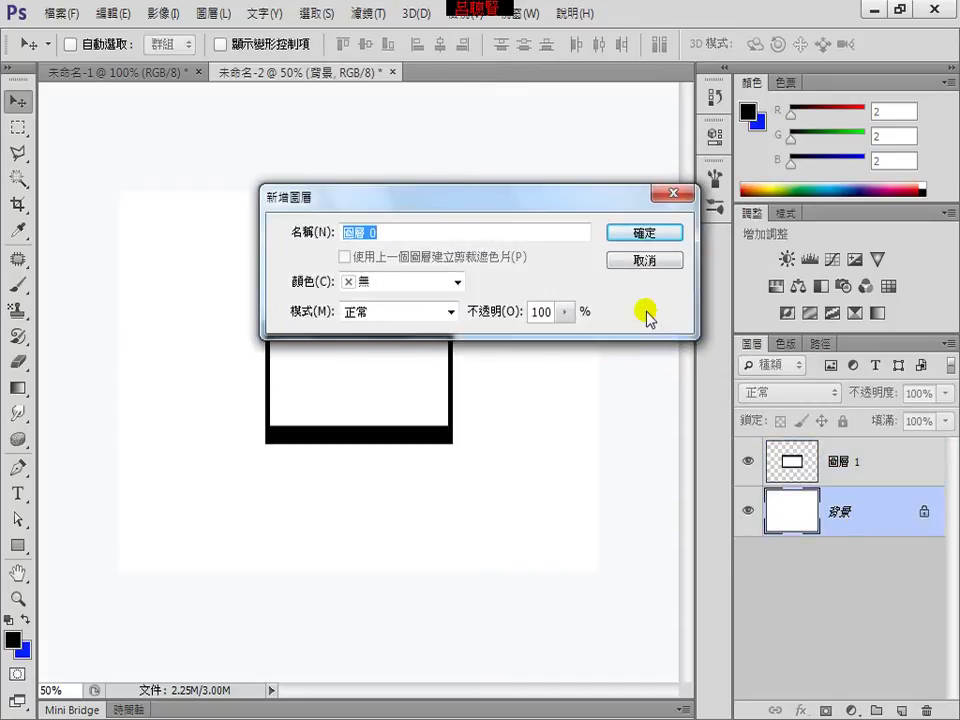
{"action": "left_click", "coordinate": [644, 233]}
{"action": "double_click", "coordinate": [848, 513]}
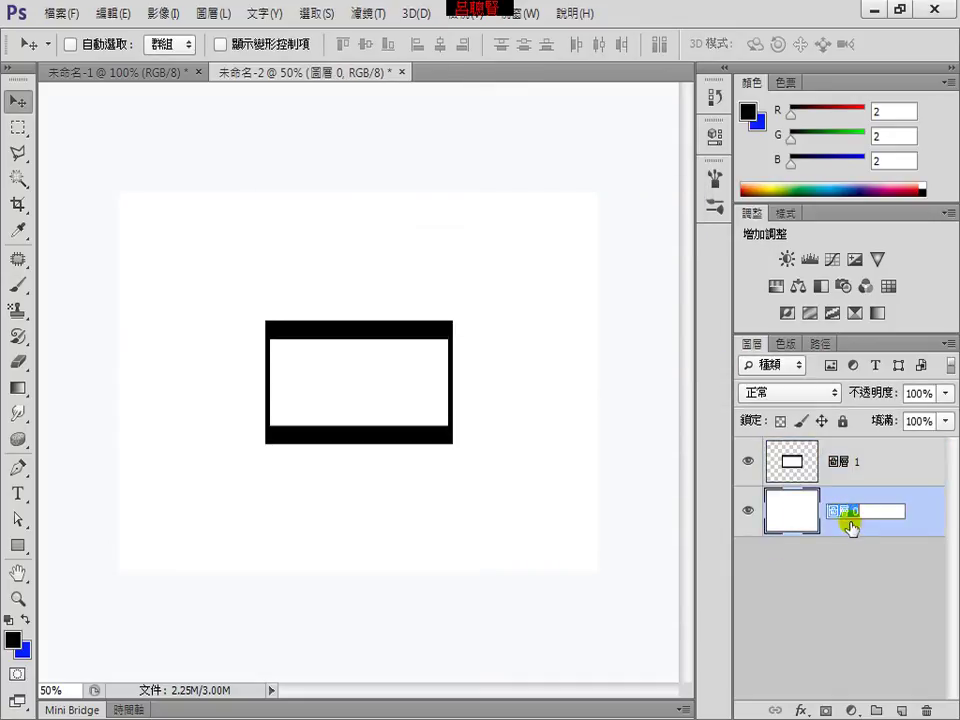
{"action": "type", "text": "bg"}
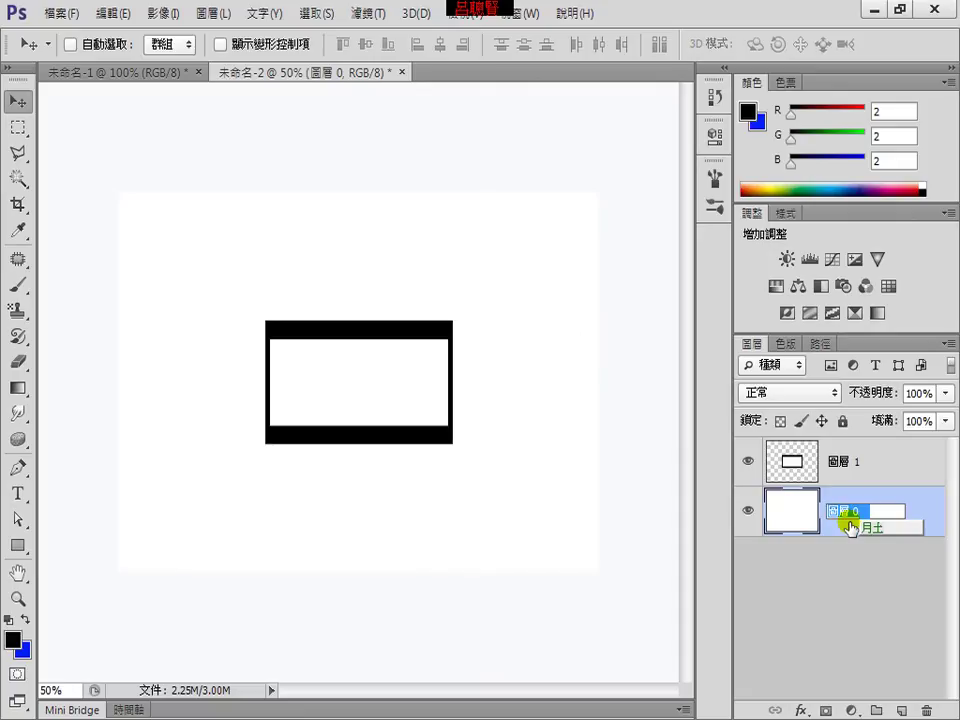
{"action": "key", "text": "Return"}
{"action": "key", "text": "Return"}
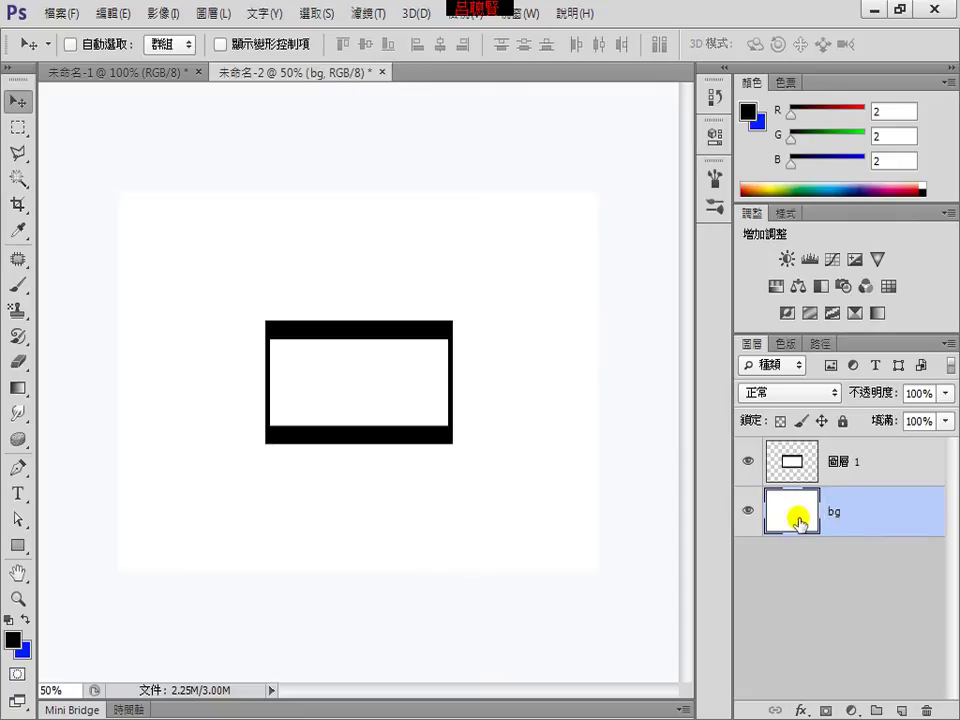
Select the Gradient tool and load the red-green gradient preset as a starting point
{"action": "left_click", "coordinate": [19, 389]}
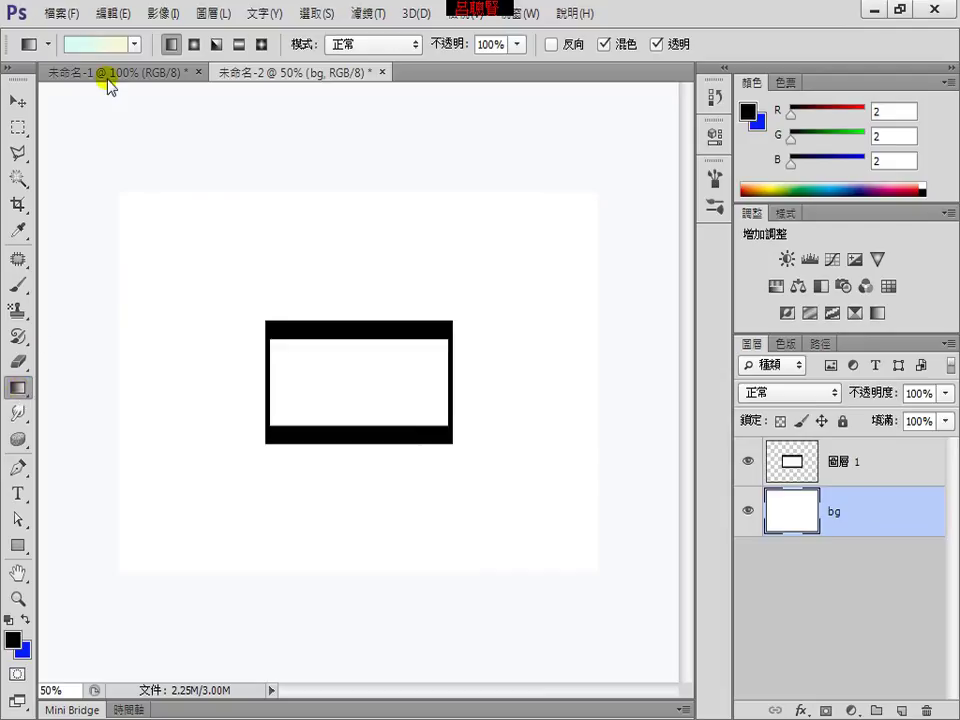
{"action": "left_click", "coordinate": [84, 44]}
{"action": "left_click", "coordinate": [396, 158]}
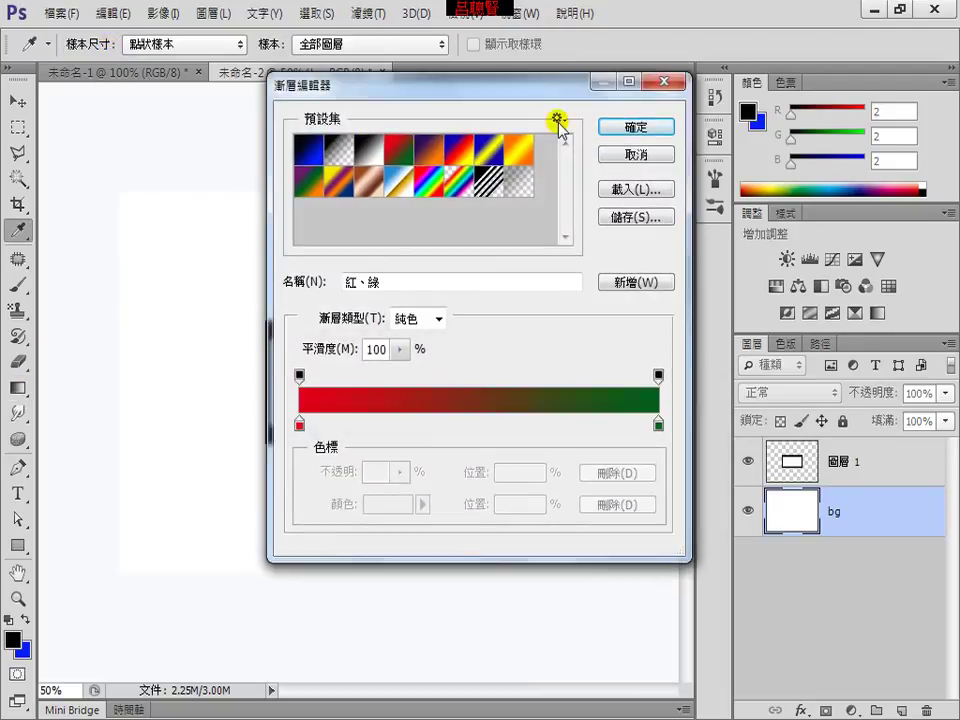
{"action": "left_click", "coordinate": [612, 127]}
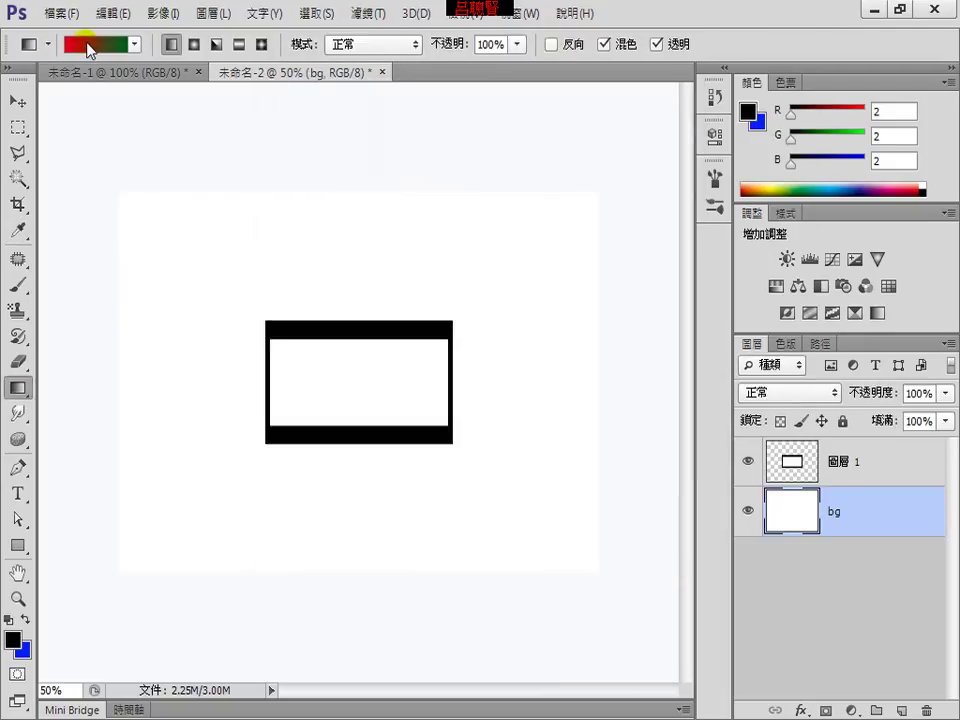
{"action": "left_click", "coordinate": [87, 45]}
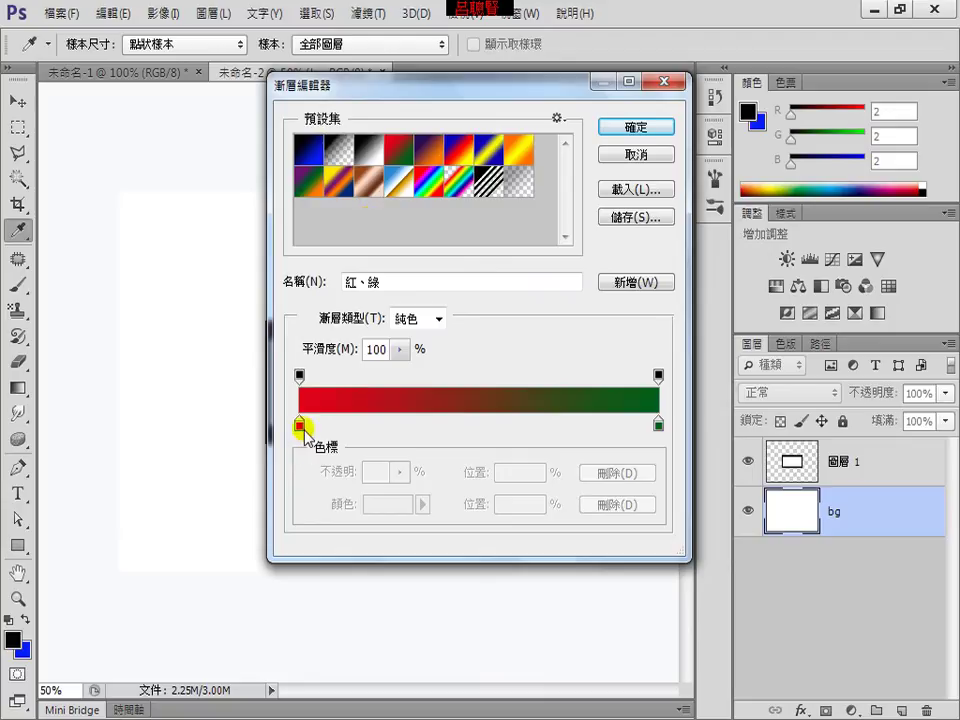
Set the gradient's left colour stop to pale yellow
{"action": "left_click", "coordinate": [298, 424]}
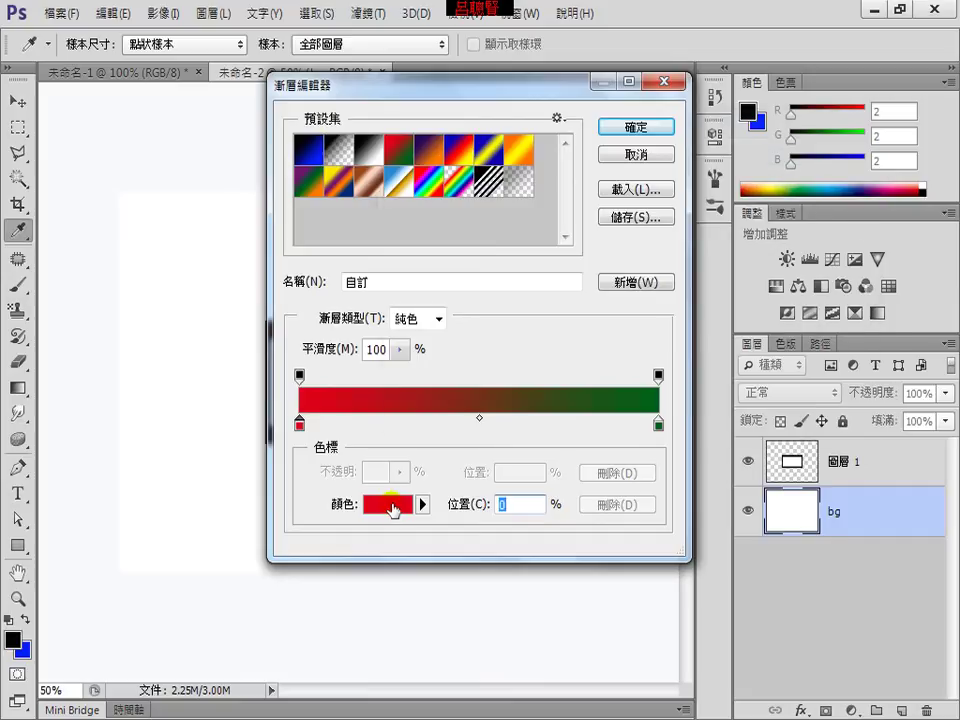
{"action": "left_click", "coordinate": [390, 507]}
{"action": "left_click", "coordinate": [643, 362]}
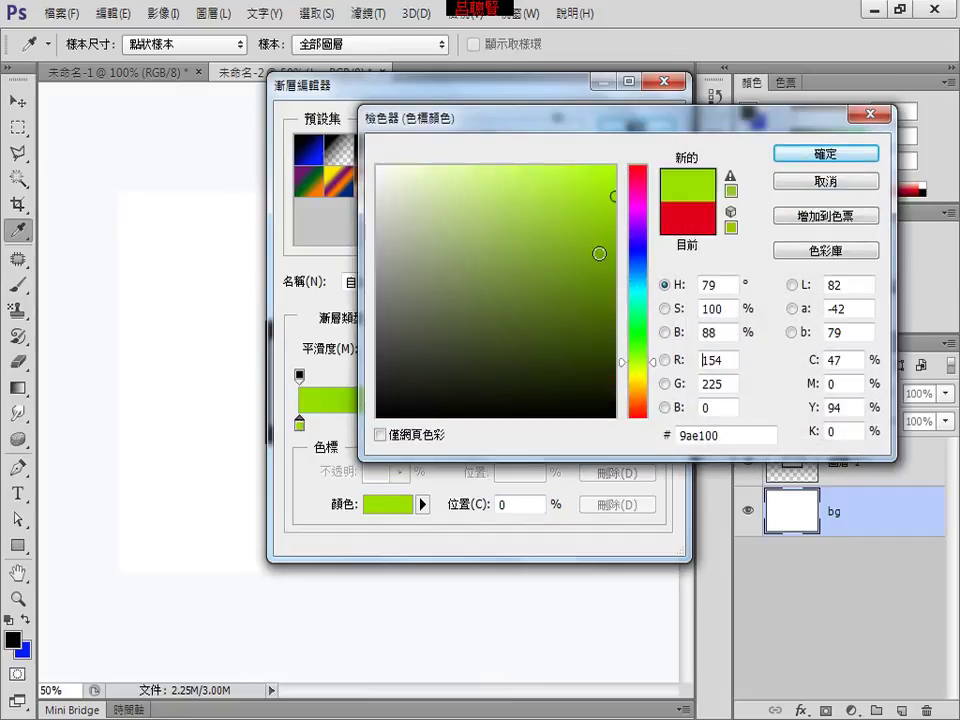
{"action": "left_click", "coordinate": [639, 381]}
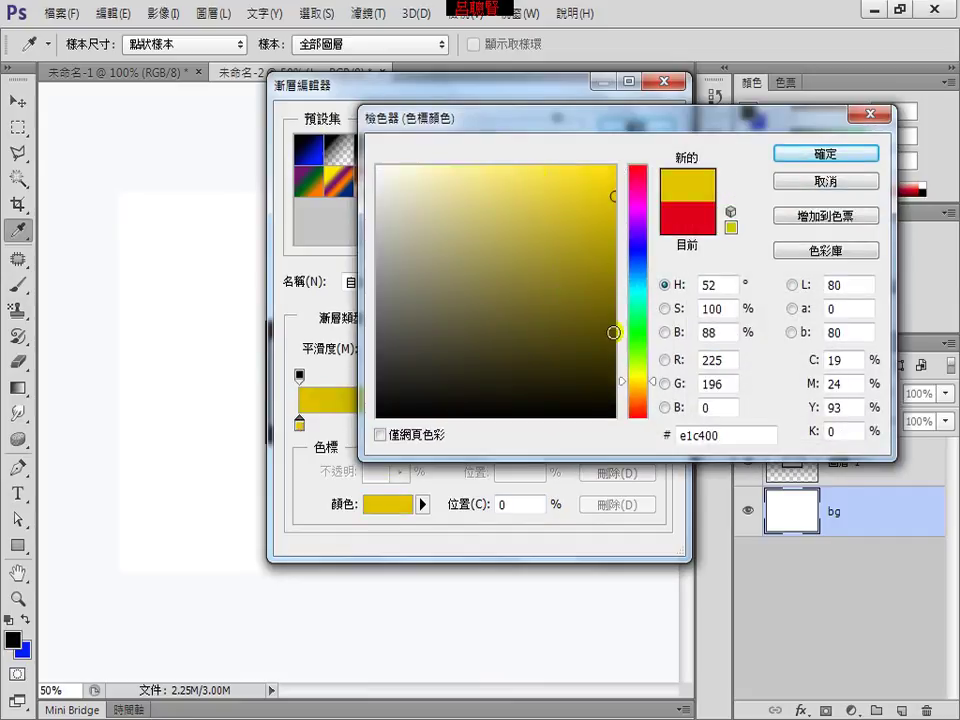
{"action": "left_click_drag", "start_coordinate": [639, 381], "coordinate": [637, 375]}
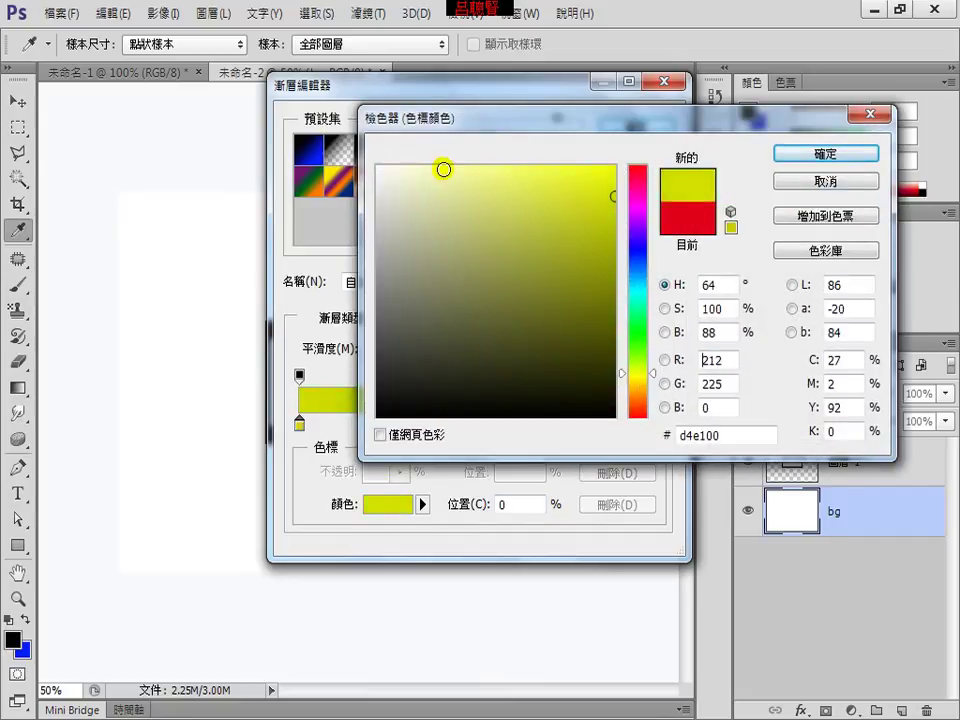
{"action": "left_click", "coordinate": [443, 169]}
{"action": "left_click", "coordinate": [818, 152]}
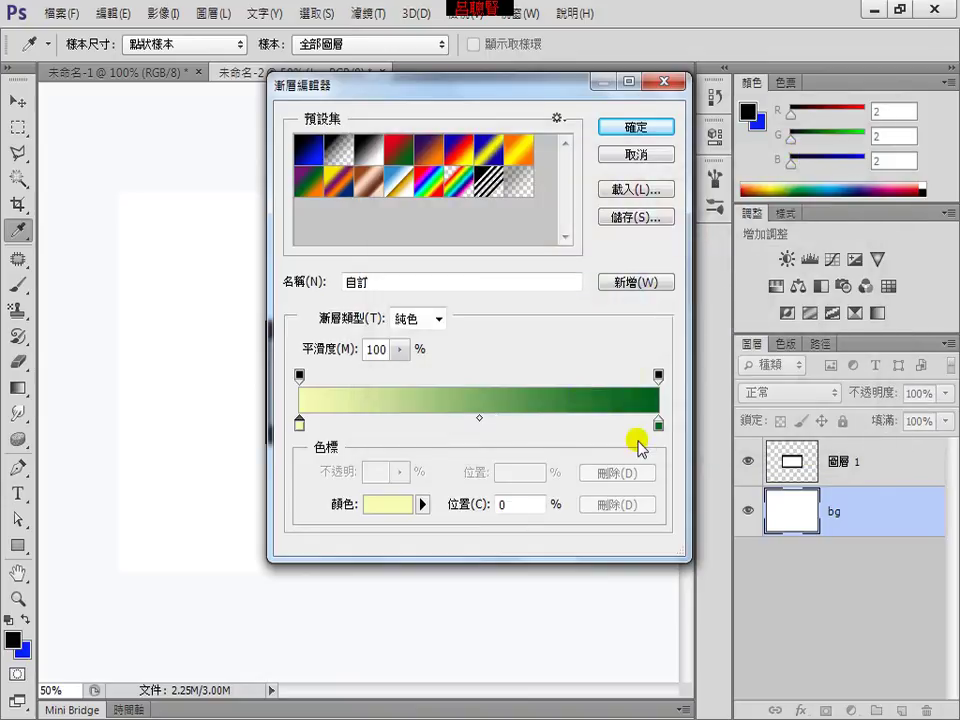
Set the right colour stop to pale pink and keep the custom gradient
{"action": "left_click", "coordinate": [658, 425]}
{"action": "left_click", "coordinate": [390, 514]}
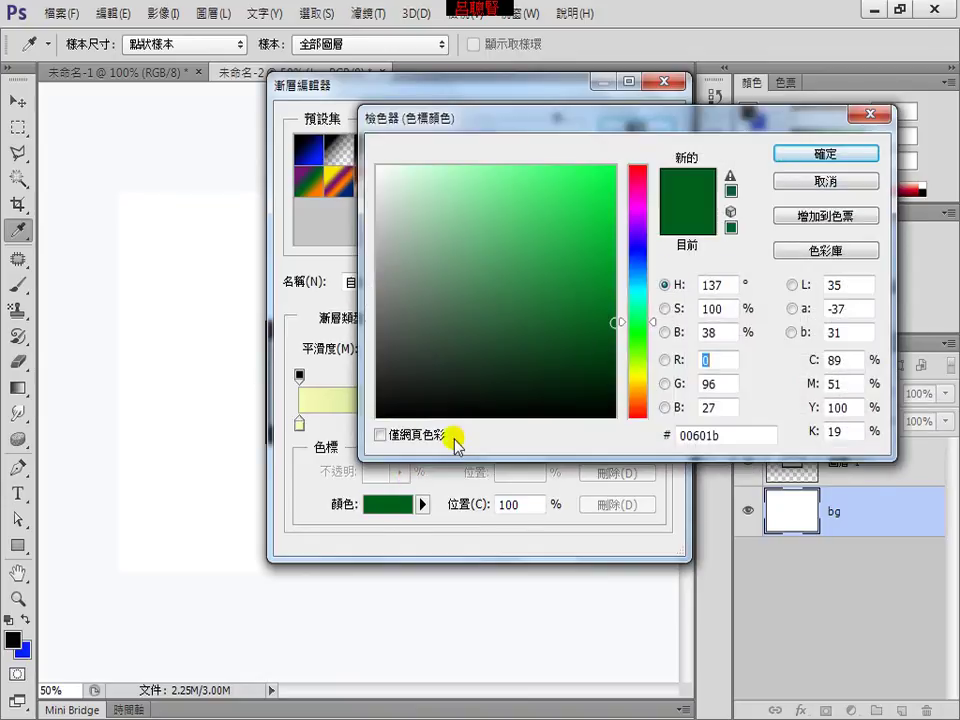
{"action": "left_click", "coordinate": [636, 203]}
{"action": "left_click_drag", "start_coordinate": [433, 170], "coordinate": [409, 173]}
{"action": "left_click", "coordinate": [831, 163]}
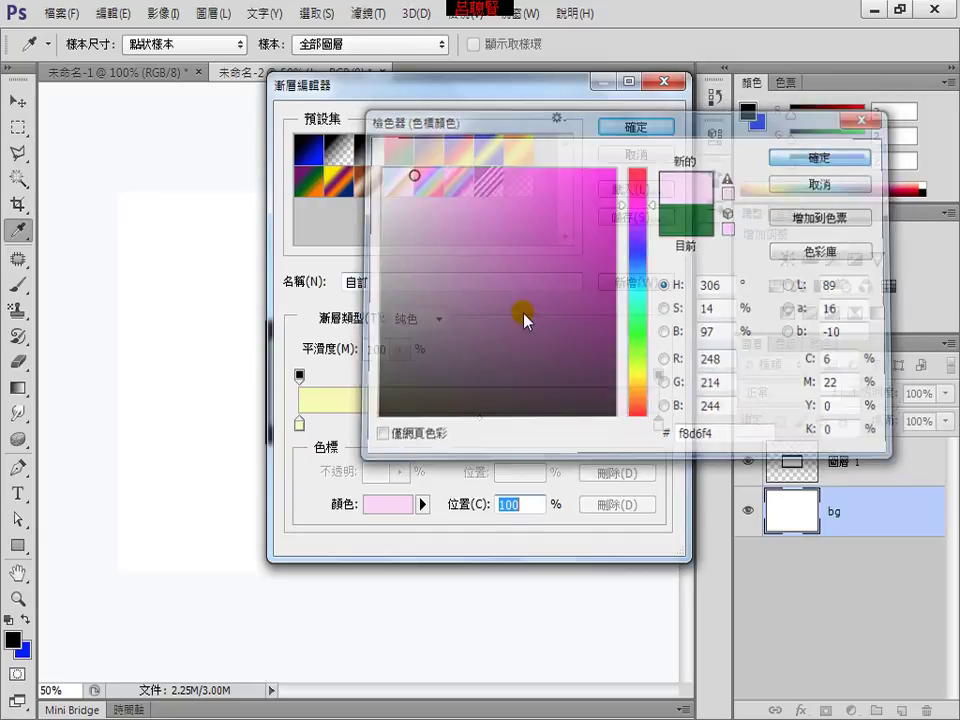
{"action": "left_click", "coordinate": [628, 127]}
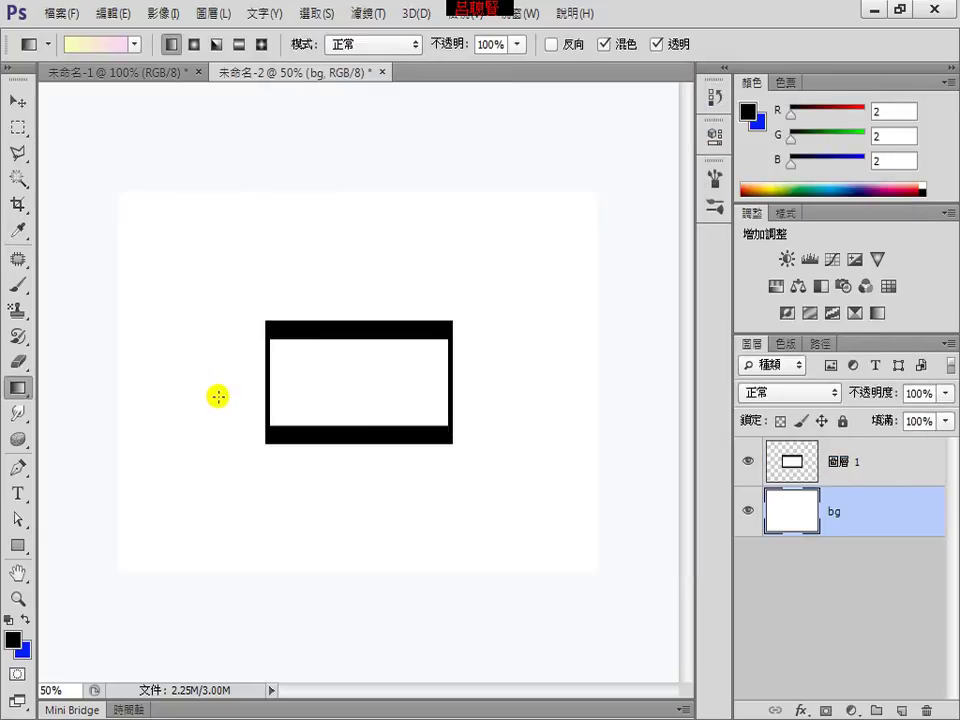
Drag a left-to-right yellow-to-pink gradient across bg, then select the frame layer
{"action": "left_click_drag", "start_coordinate": [152, 392], "coordinate": [606, 394]}
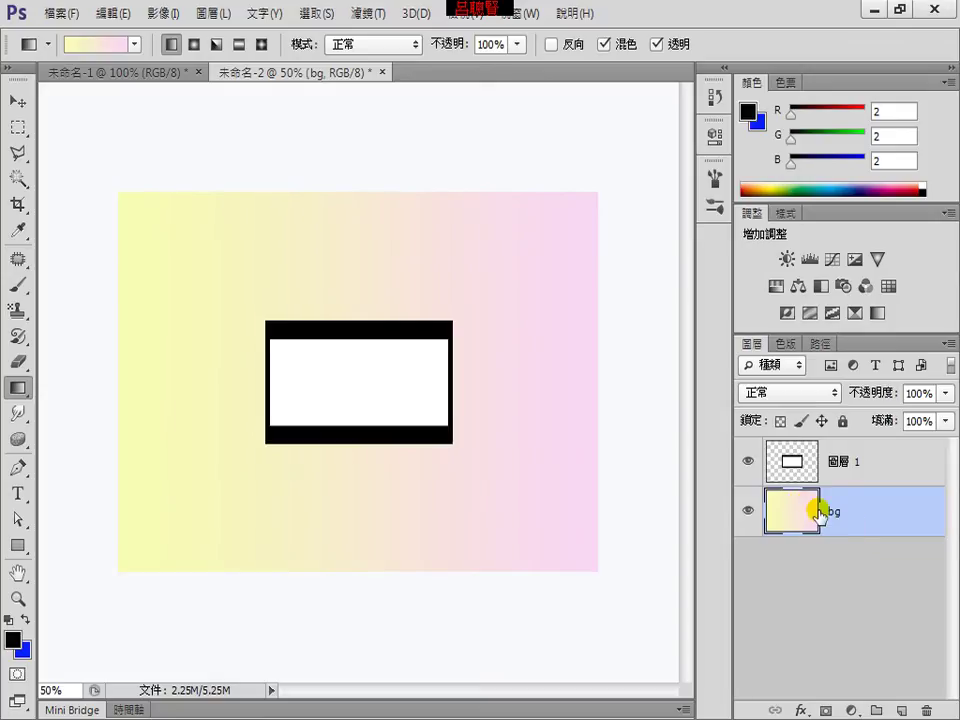
{"action": "left_click", "coordinate": [792, 462]}
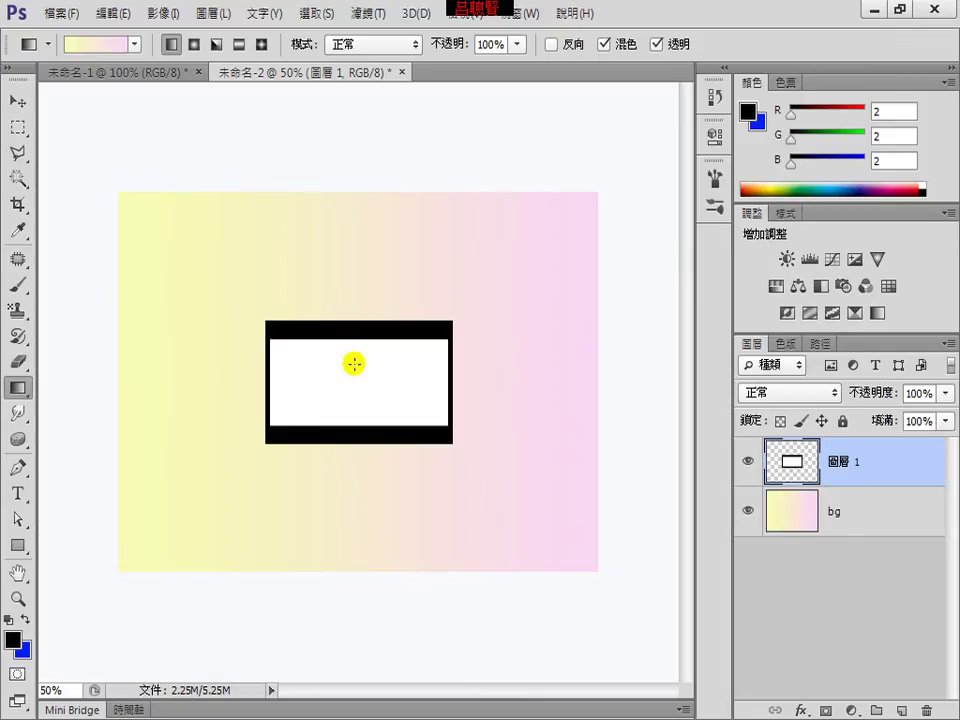
Scale the film frame to about 61% width and 70% height, moved near the left edge
{"action": "left_click", "coordinate": [110, 15]}
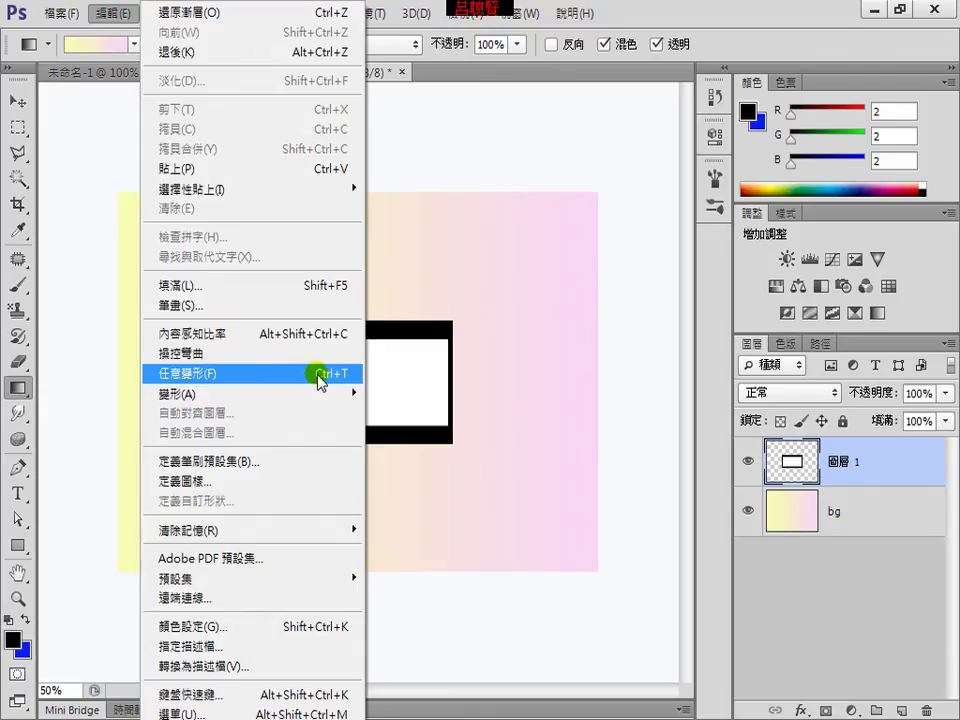
{"action": "left_click", "coordinate": [320, 381]}
{"action": "left_click_drag", "start_coordinate": [453, 381], "coordinate": [391, 381]}
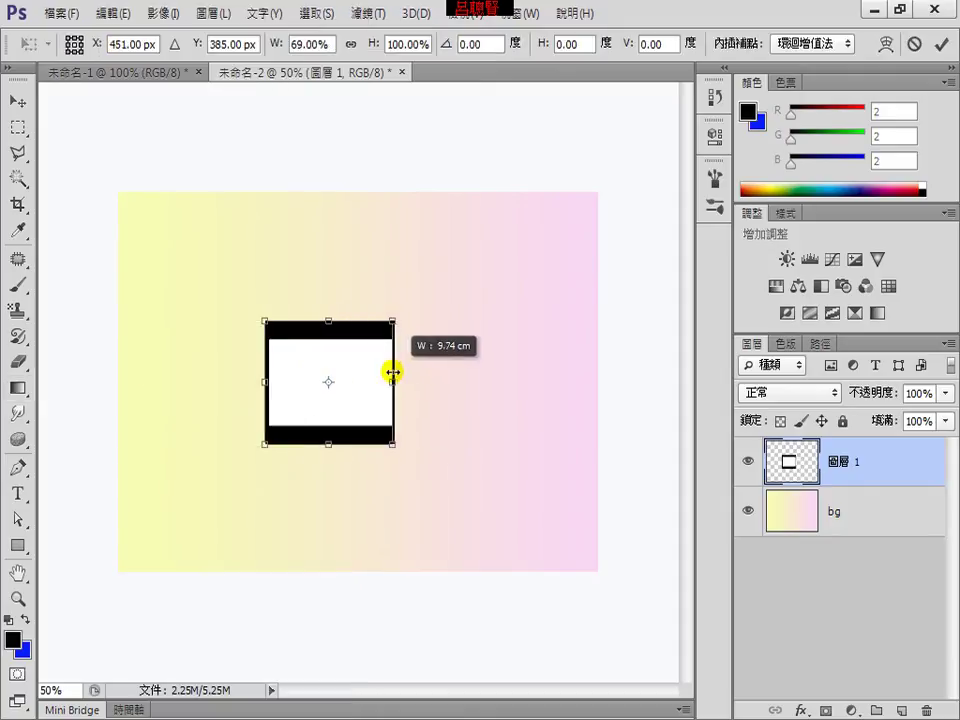
{"action": "mouse_move", "coordinate": [328, 321]}
{"action": "left_mouse_down"}
{"action": "mouse_move", "coordinate": [328, 353]}
{"action": "mouse_move", "coordinate": [195, 381]}
{"action": "mouse_move", "coordinate": [434, 382]}
{"action": "mouse_move", "coordinate": [205, 378]}
{"action": "left_mouse_up"}
{"action": "left_click_drag", "start_coordinate": [260, 439], "coordinate": [246, 428]}
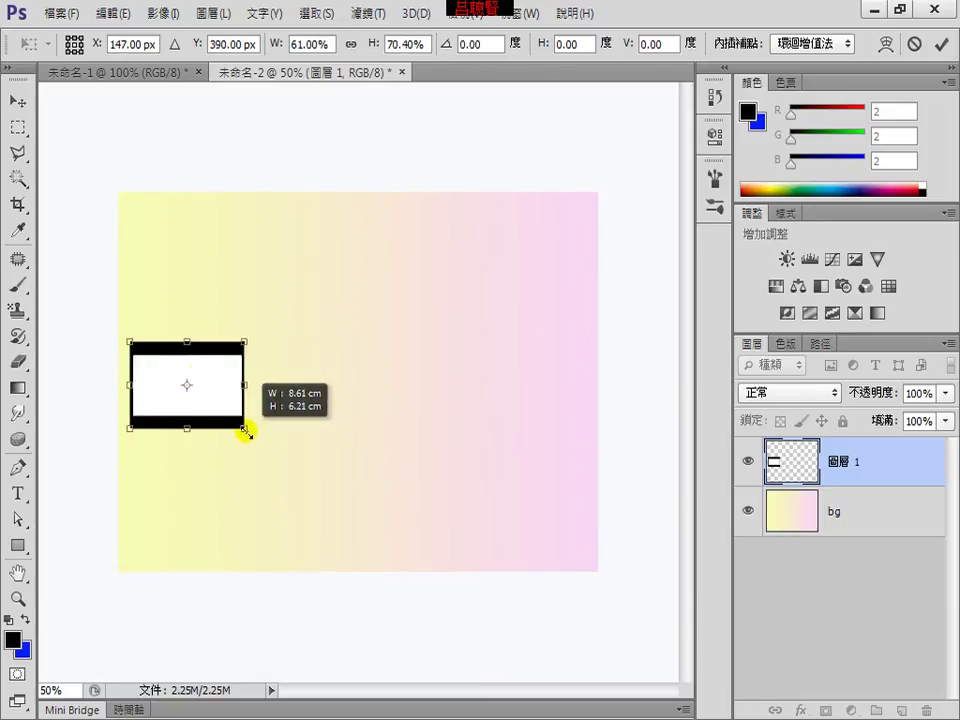
{"action": "key", "text": "g"}
{"action": "key", "text": "Return"}
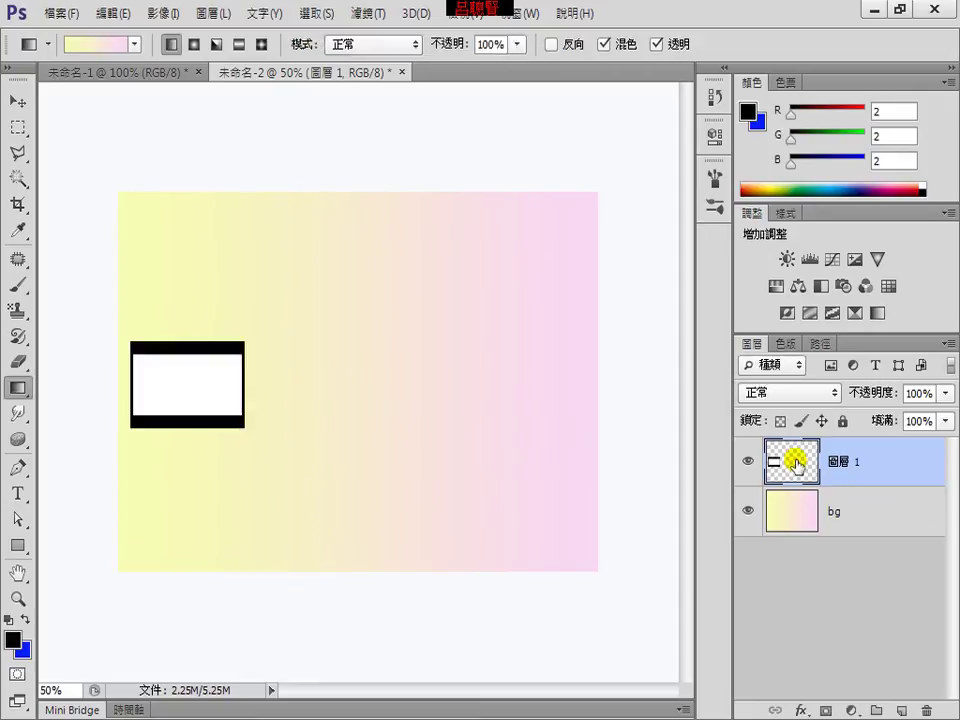
Duplicate the frame layer and move two copies to the strip's right end
{"action": "key", "text": "ctrl+j"}
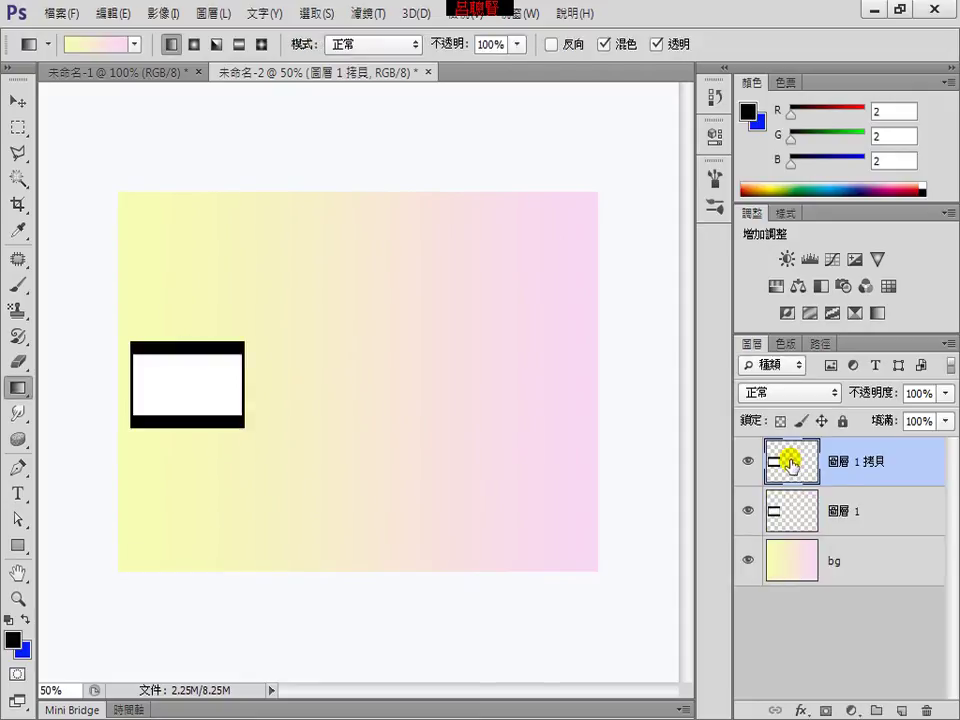
{"action": "key", "text": "ctrl+j"}
{"action": "key", "text": "ctrl+j"}
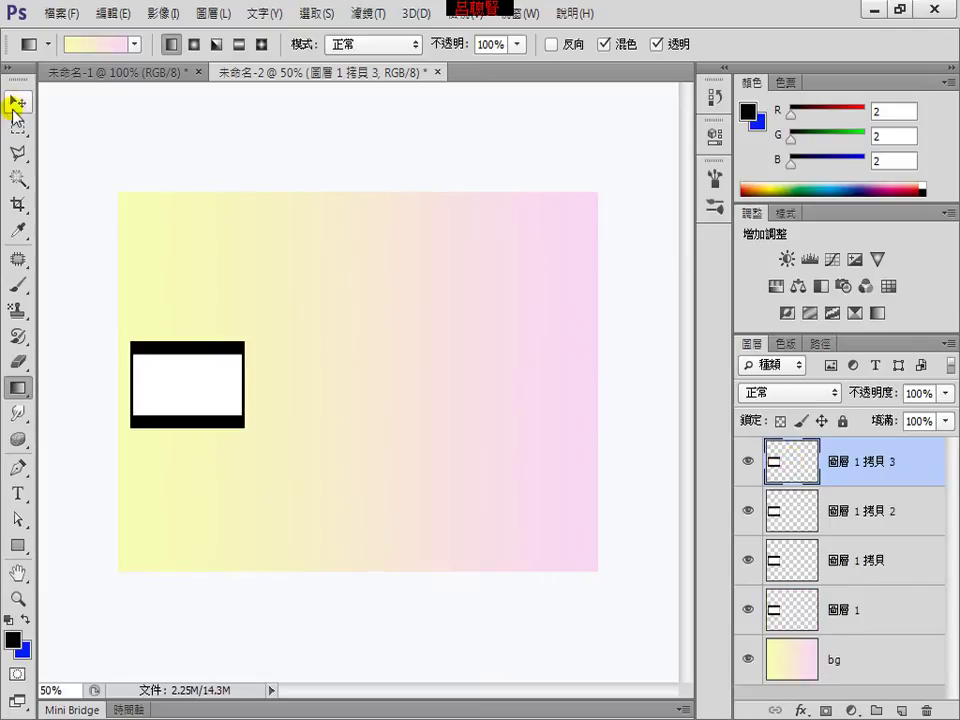
{"action": "left_click", "coordinate": [16, 102]}
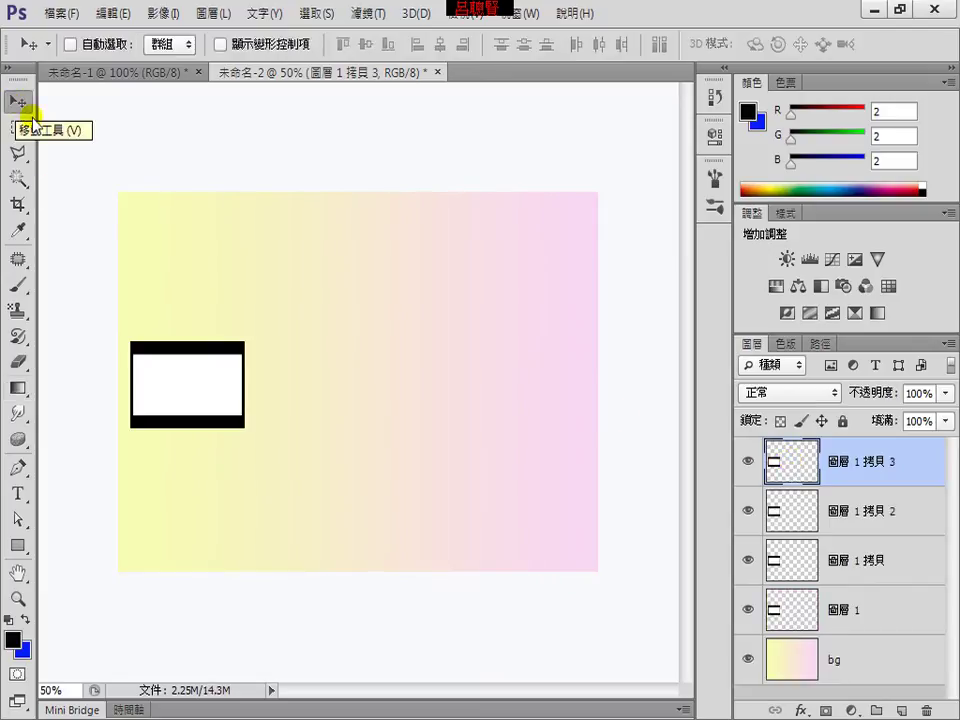
{"action": "left_click_drag", "start_coordinate": [178, 390], "coordinate": [513, 390]}
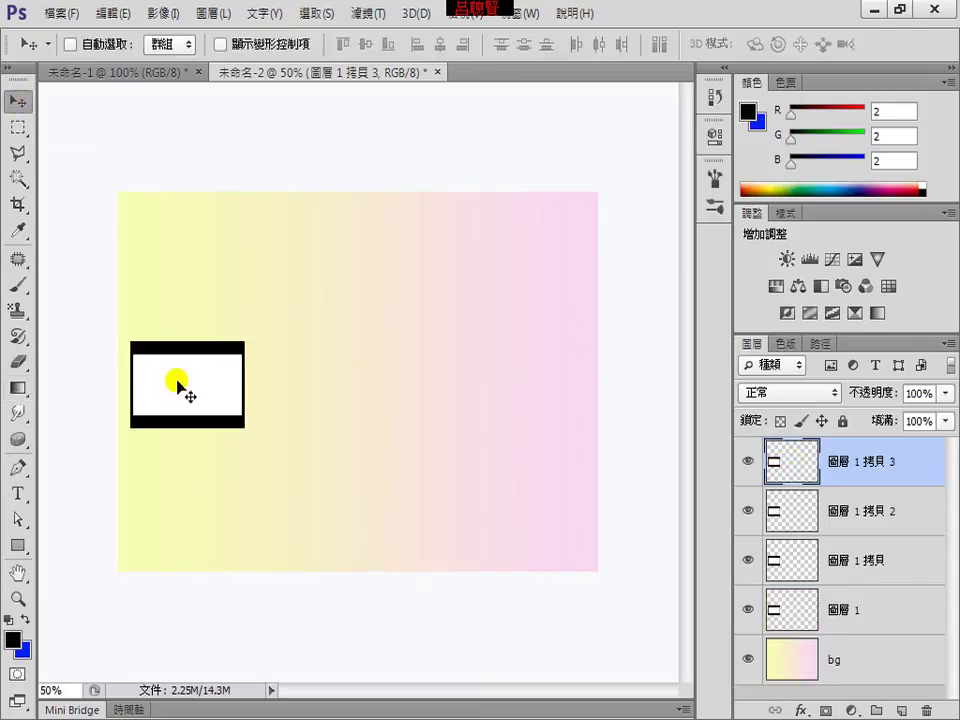
{"action": "left_click", "coordinate": [790, 510]}
{"action": "left_click_drag", "start_coordinate": [205, 400], "coordinate": [430, 397]}
Place the remaining two frames at the left to complete the strip, selecting all four layers
{"action": "left_click", "coordinate": [760, 565]}
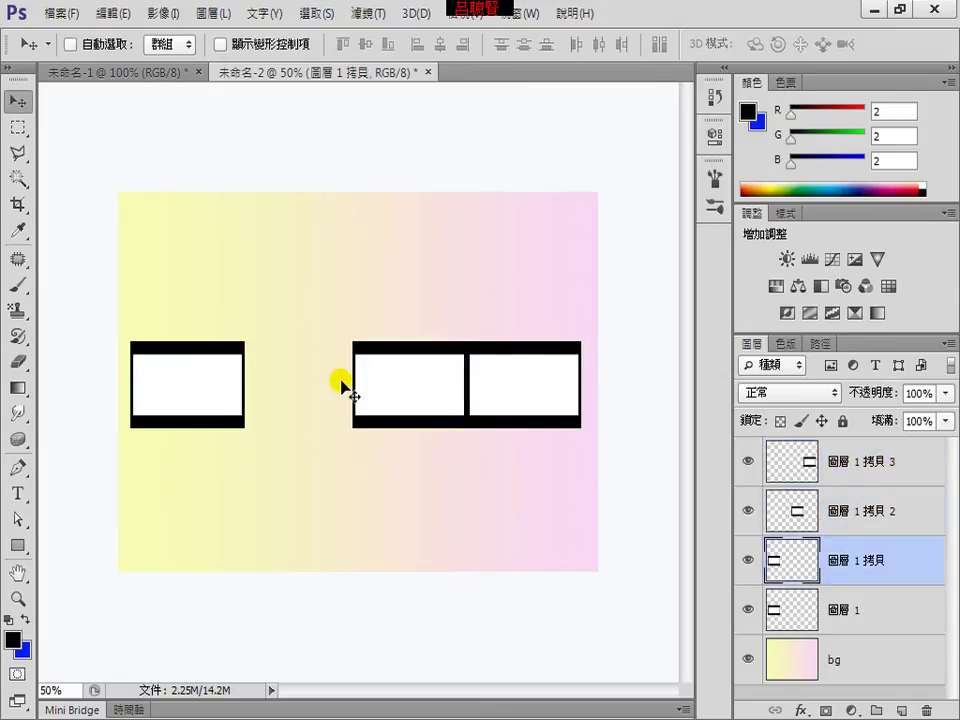
{"action": "left_click_drag", "start_coordinate": [215, 372], "coordinate": [318, 375]}
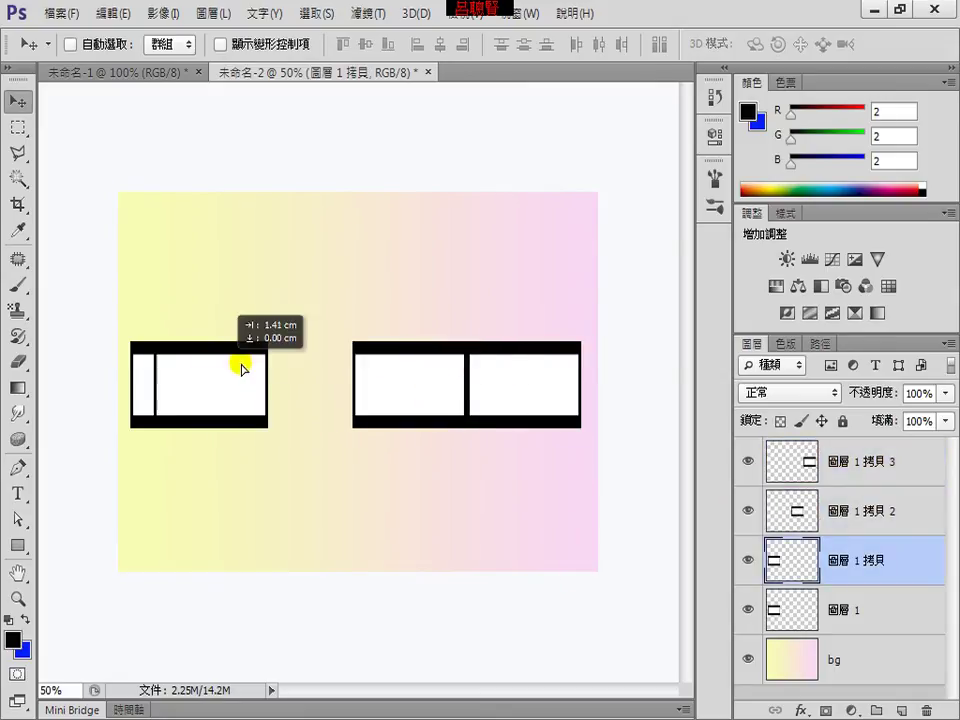
{"action": "left_click", "coordinate": [791, 606]}
{"action": "left_click_drag", "start_coordinate": [195, 378], "coordinate": [163, 375]}
{"action": "left_click_drag", "start_coordinate": [188, 370], "coordinate": [189, 381]}
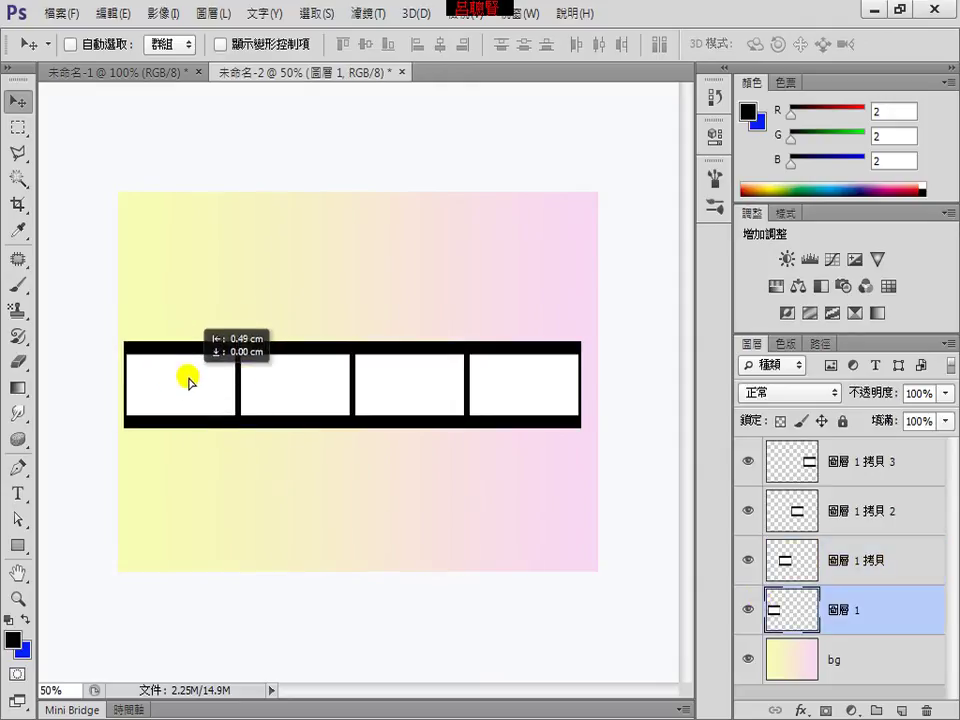
{"action": "left_click", "coordinate": [828, 462], "text": "shift"}
Merge the four frame layers into one film-strip layer and nudge it into place
{"action": "right_click", "coordinate": [828, 462]}
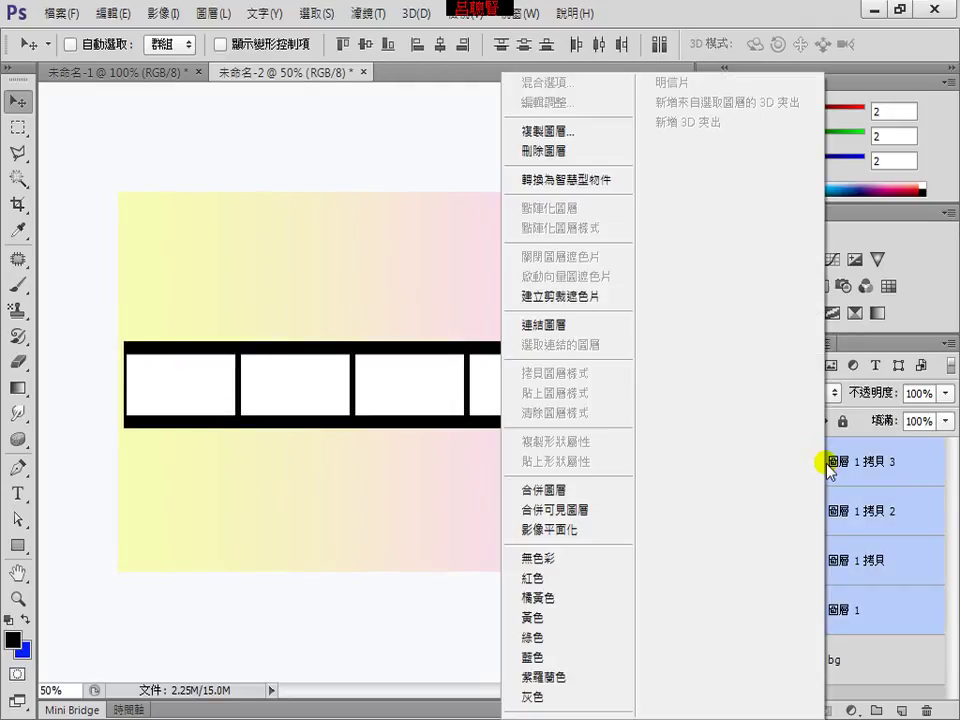
{"action": "left_click", "coordinate": [561, 491]}
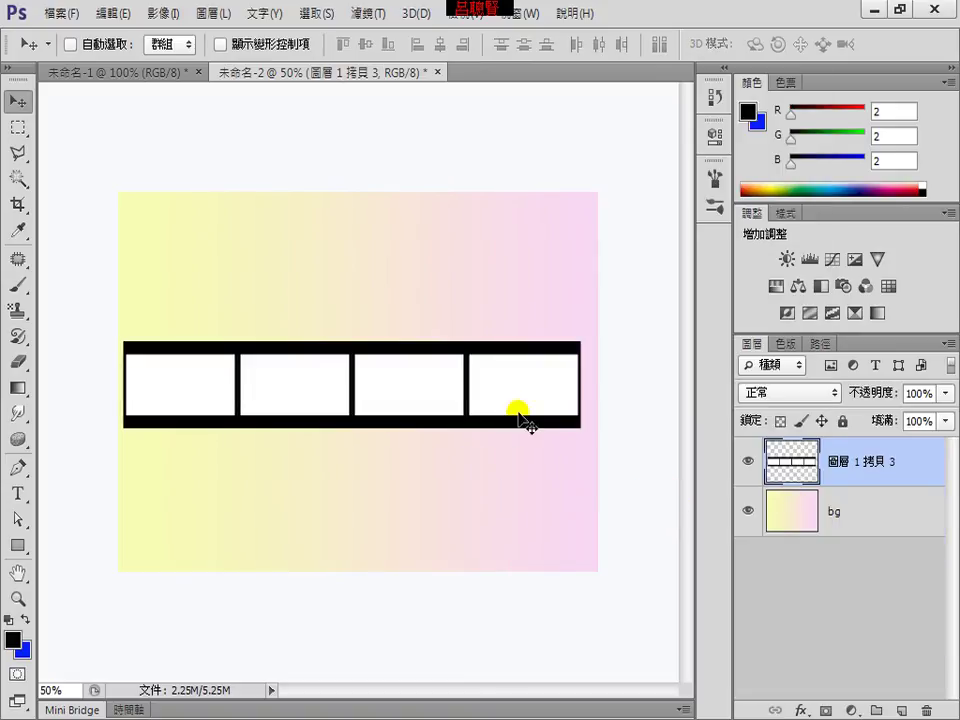
{"action": "left_click_drag", "start_coordinate": [519, 412], "coordinate": [524, 409]}
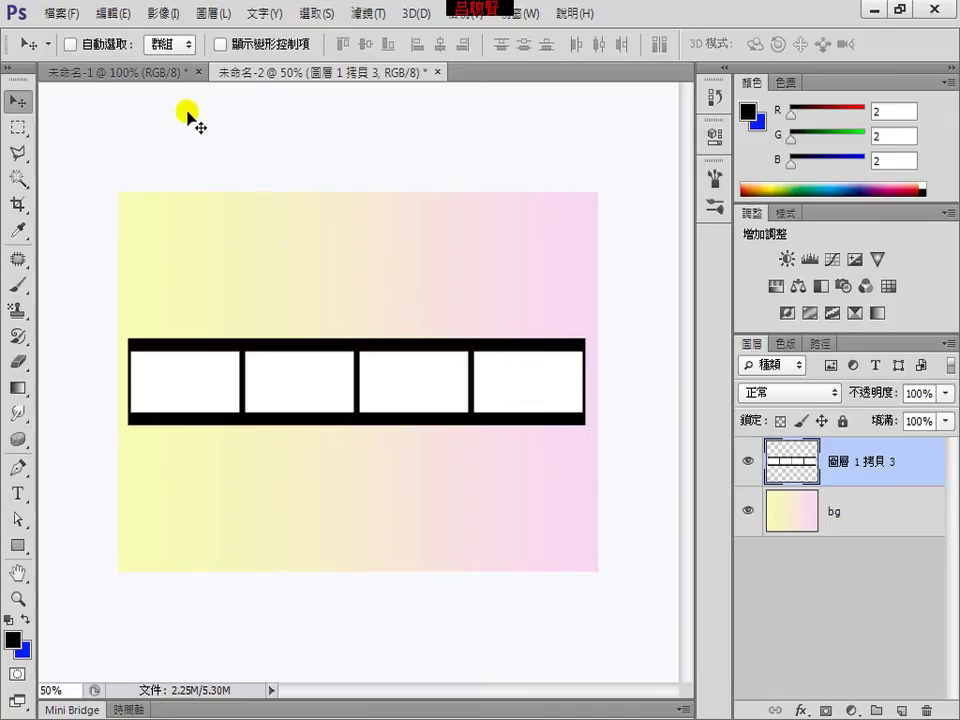
Stretch the film strip upward to about 122.73% height
{"action": "left_click", "coordinate": [104, 13]}
{"action": "left_click", "coordinate": [240, 373]}
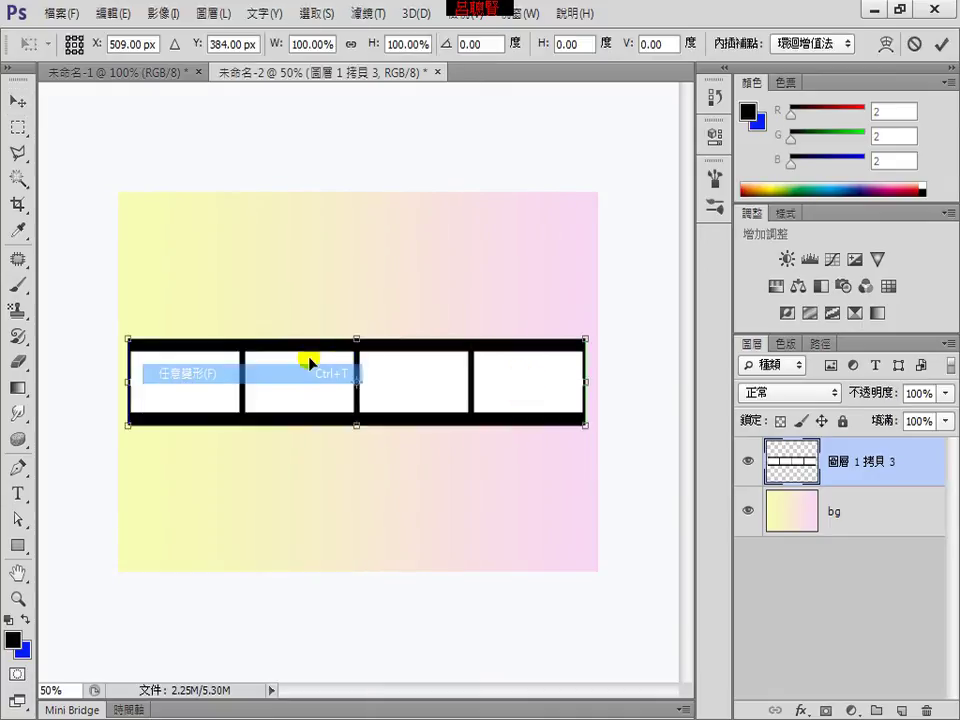
{"action": "left_click_drag", "start_coordinate": [357, 336], "coordinate": [359, 320]}
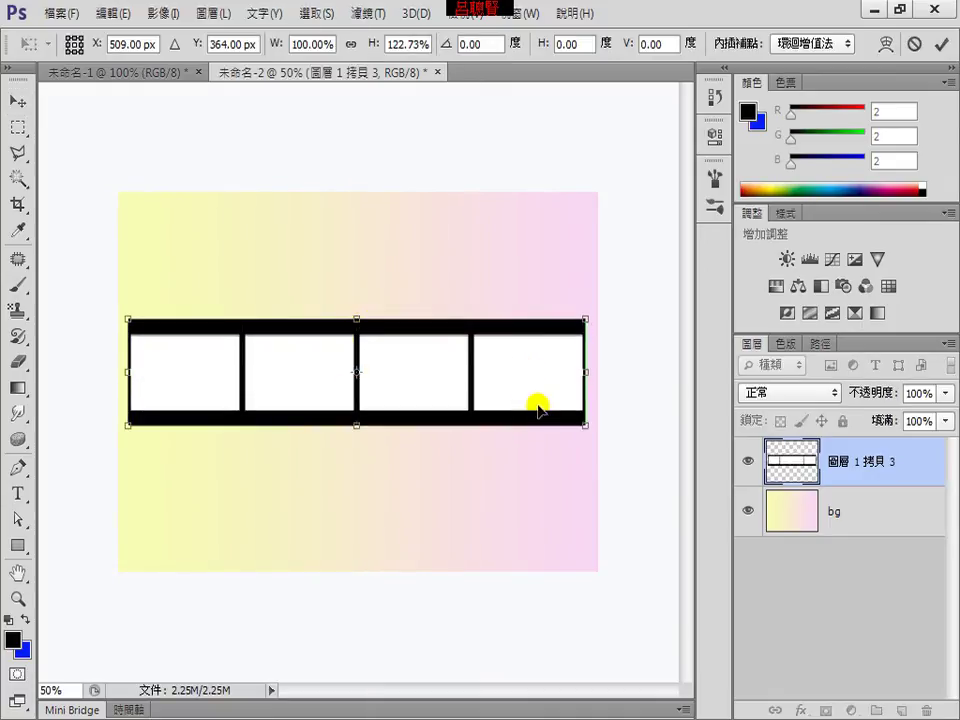
{"action": "key", "text": "Return"}
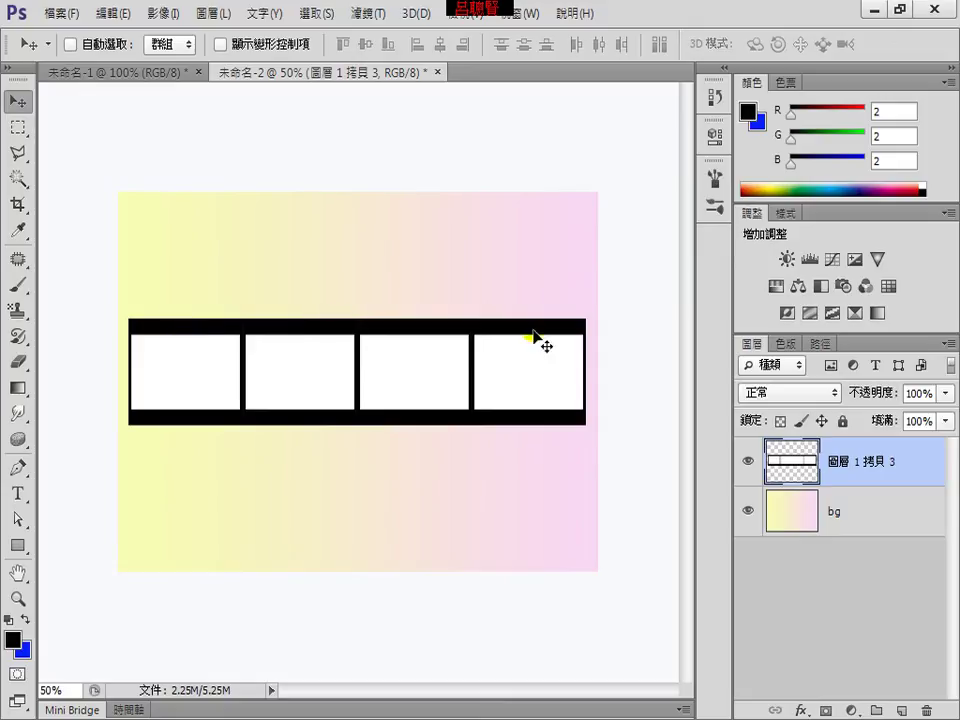
Switch to the Eraser and add the Square Brushes set to the Brush panel's tip list
{"action": "left_click", "coordinate": [19, 361]}
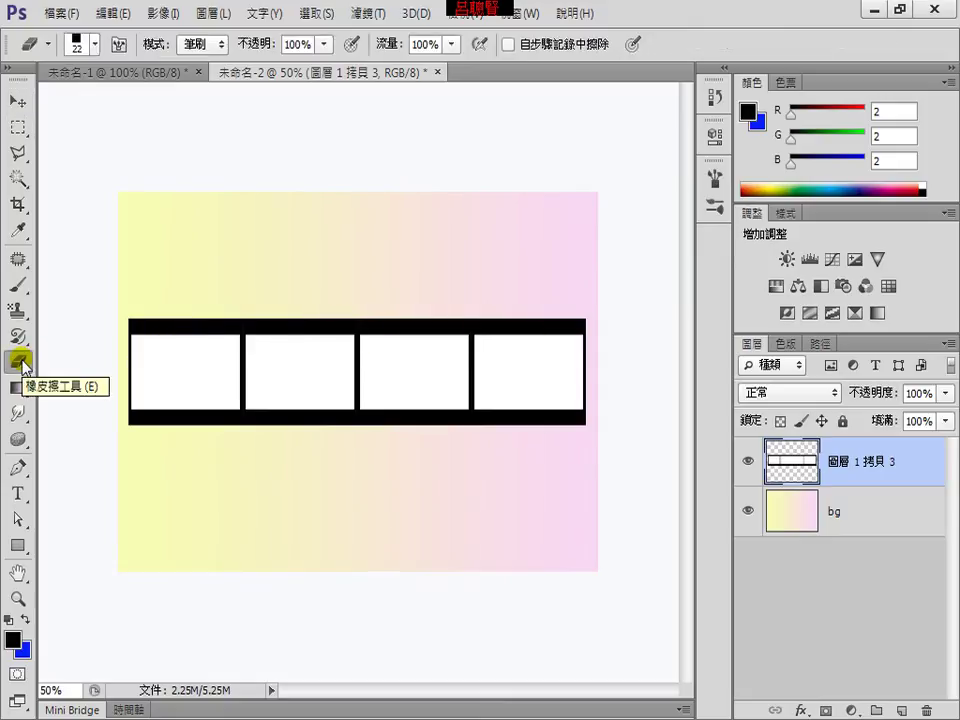
{"action": "left_click", "coordinate": [119, 45]}
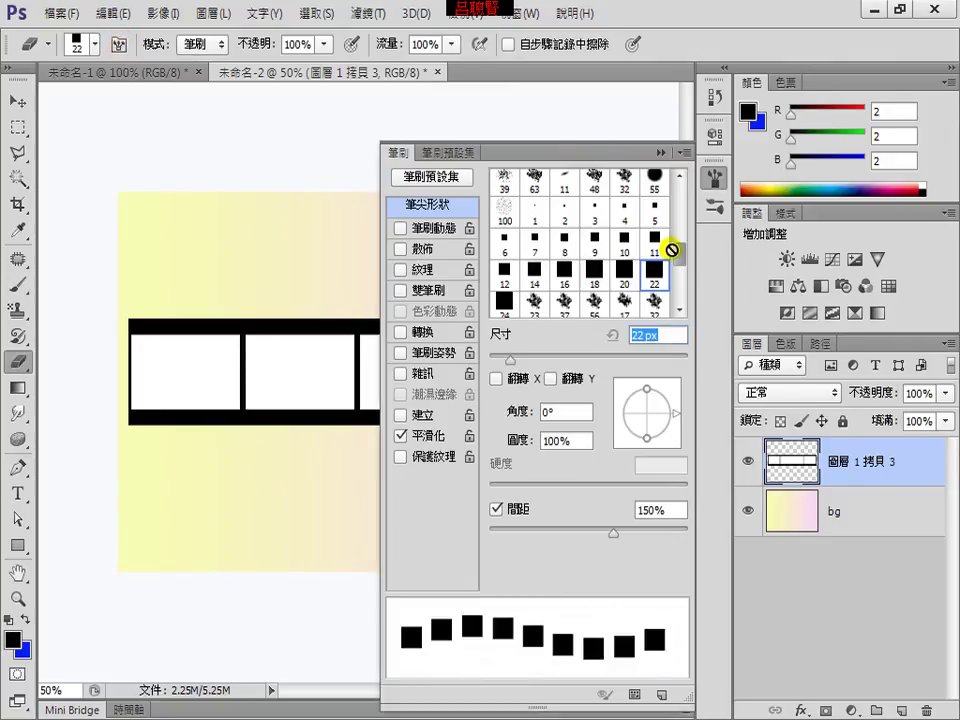
{"action": "left_click_drag", "start_coordinate": [677, 257], "coordinate": [677, 197]}
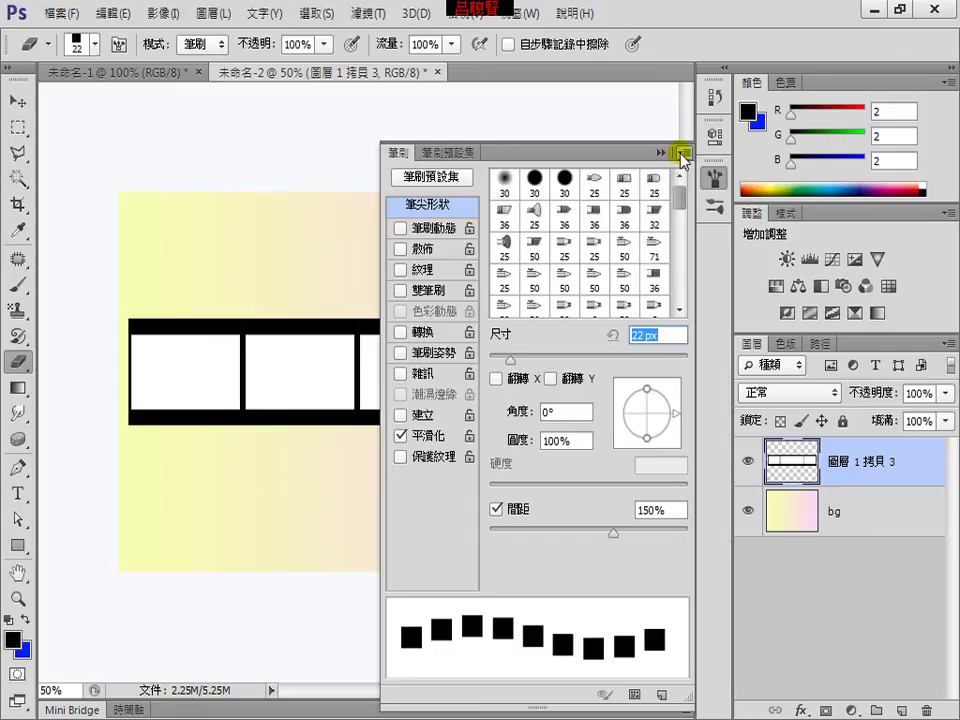
{"action": "left_click", "coordinate": [443, 155]}
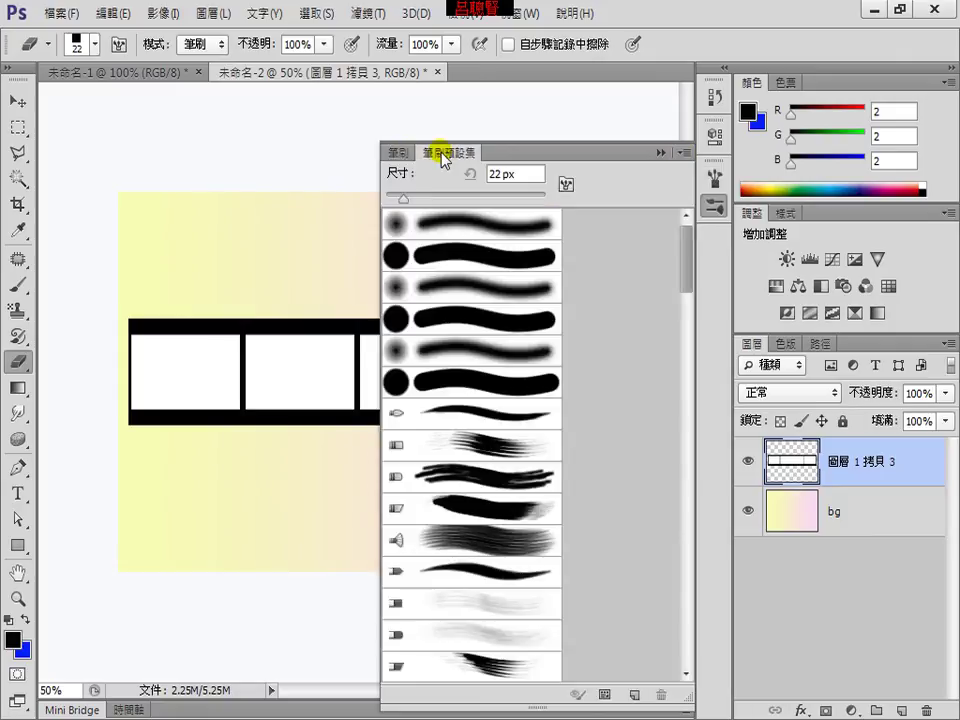
{"action": "left_click", "coordinate": [681, 154]}
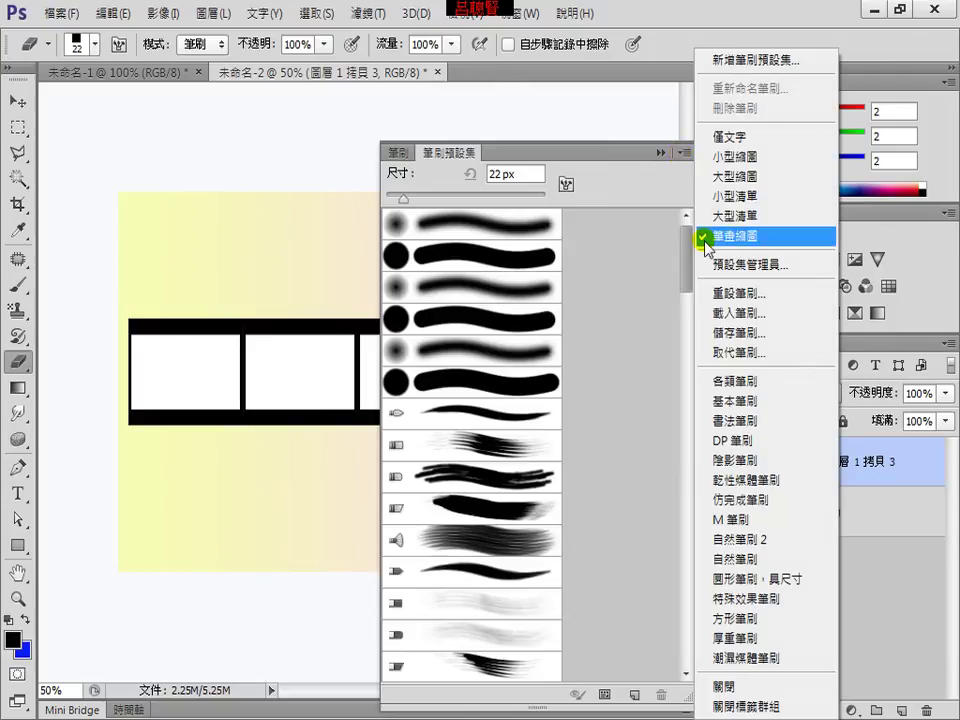
{"action": "left_click", "coordinate": [768, 619]}
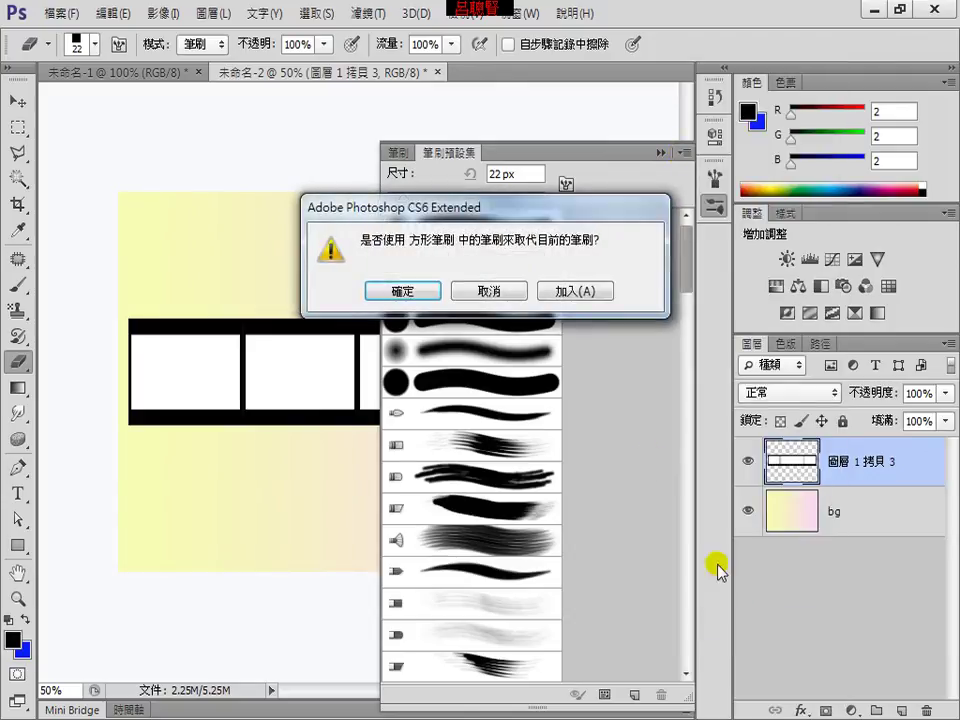
{"action": "left_click", "coordinate": [470, 290]}
{"action": "left_click", "coordinate": [398, 152]}
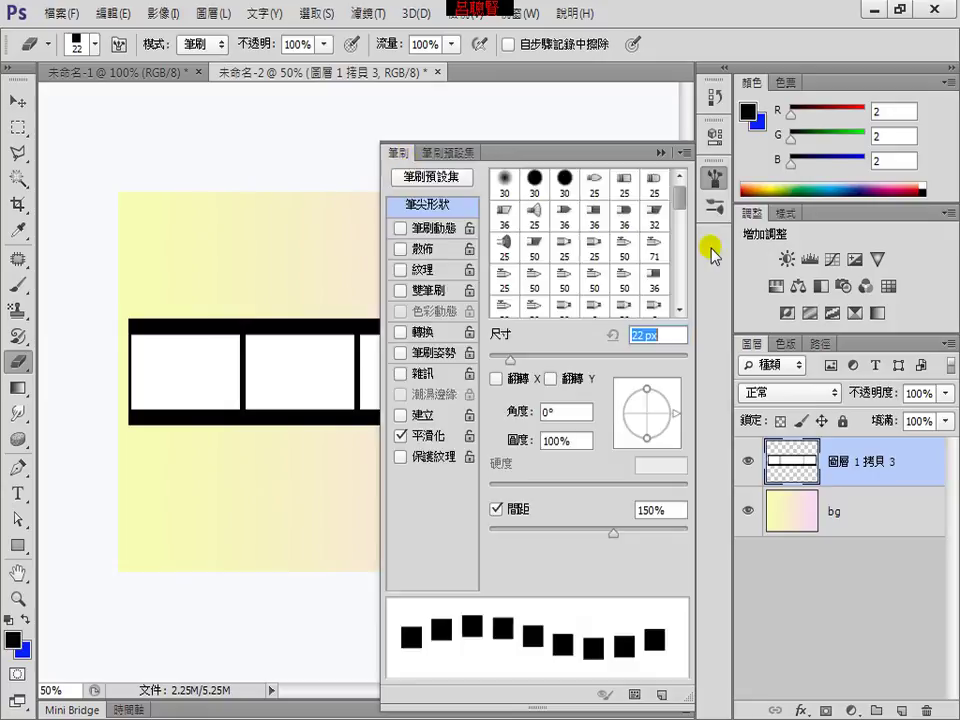
{"action": "left_click_drag", "start_coordinate": [677, 197], "coordinate": [686, 253]}
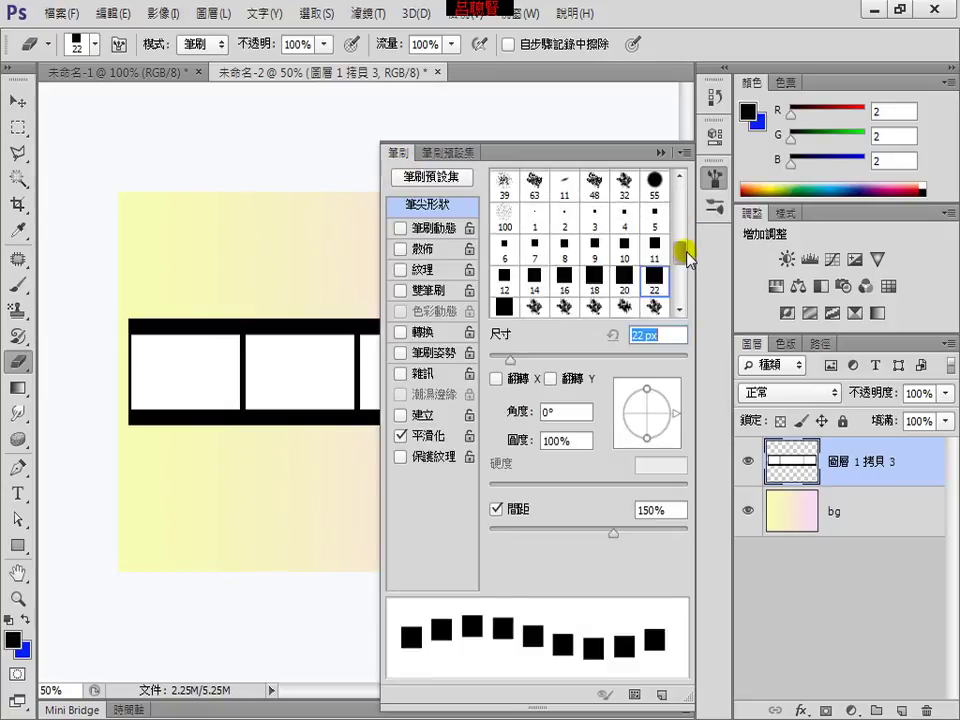
Give the eraser the 22 px square tip at 167% spacing, zoom in, and resize it to 18 px
{"action": "left_click", "coordinate": [653, 275]}
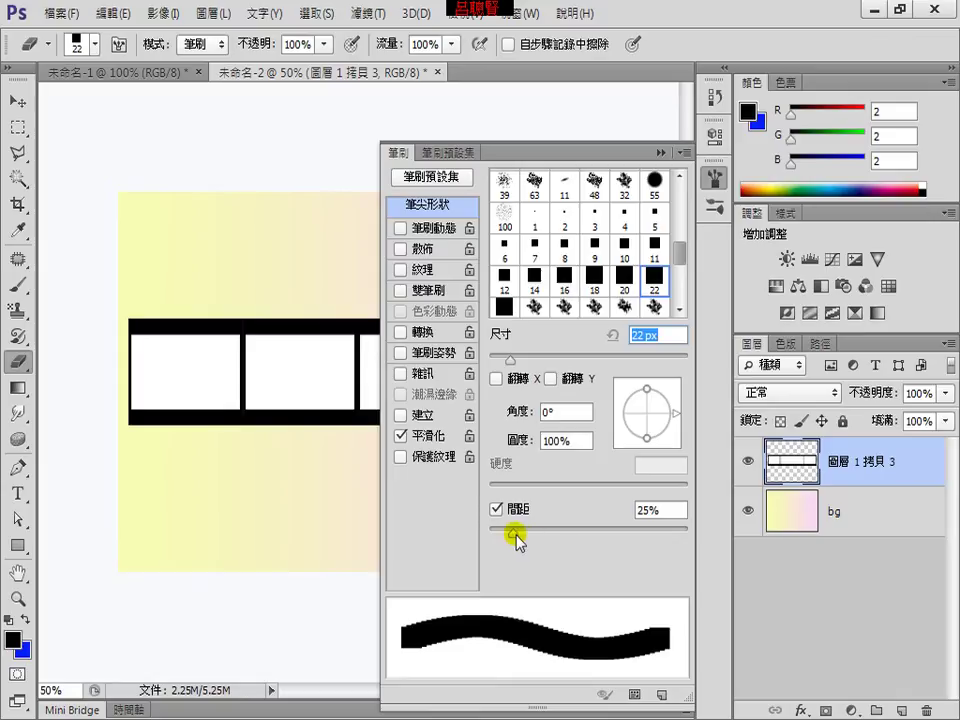
{"action": "mouse_move", "coordinate": [514, 534]}
{"action": "left_mouse_down"}
{"action": "mouse_move", "coordinate": [652, 536]}
{"action": "mouse_move", "coordinate": [611, 540]}
{"action": "mouse_move", "coordinate": [624, 538]}
{"action": "left_mouse_up"}
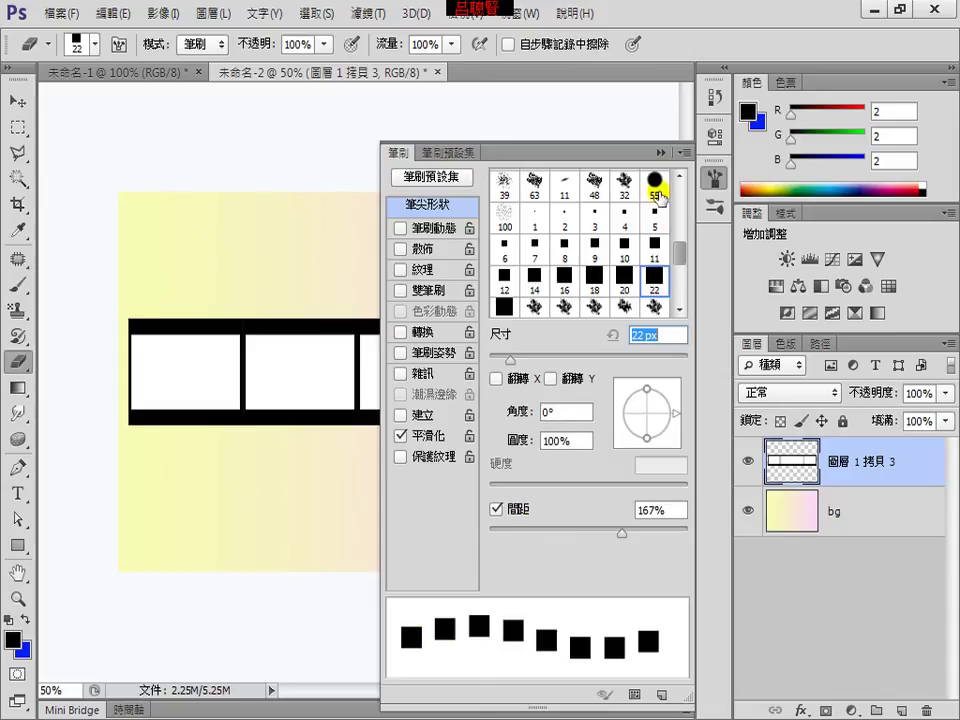
{"action": "left_click", "coordinate": [661, 153]}
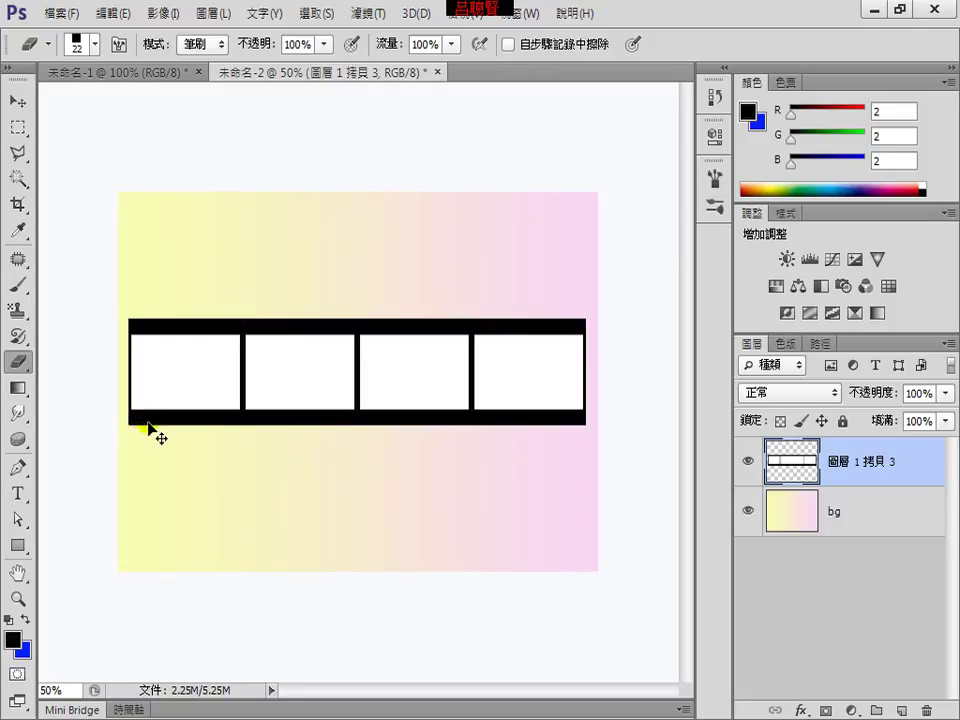
{"action": "key", "text": "ctrl+plus"}
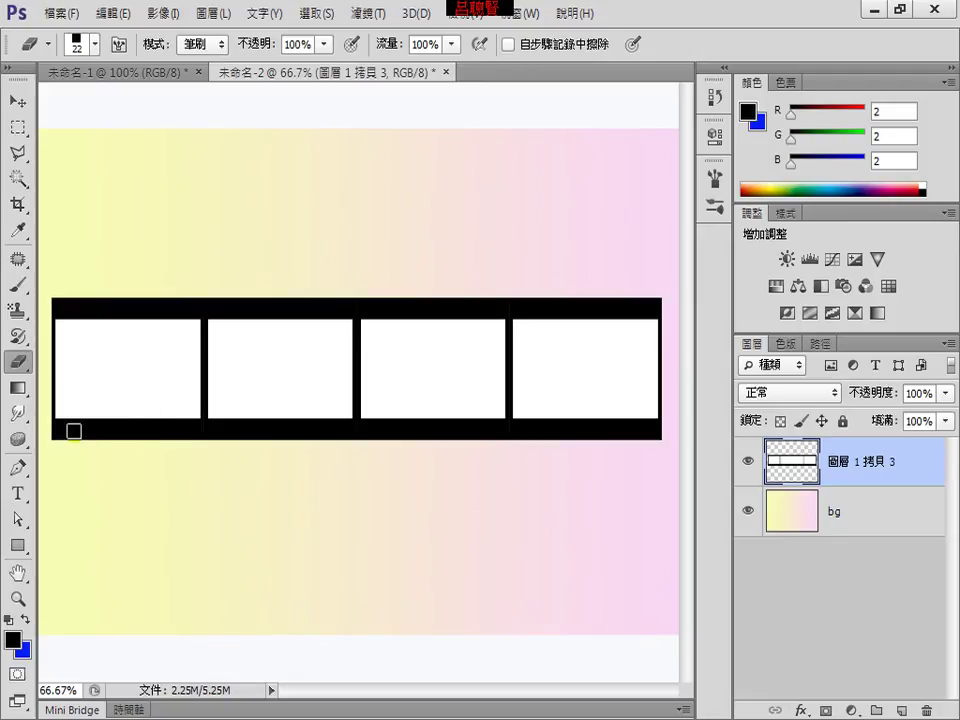
{"action": "left_click", "coordinate": [95, 44]}
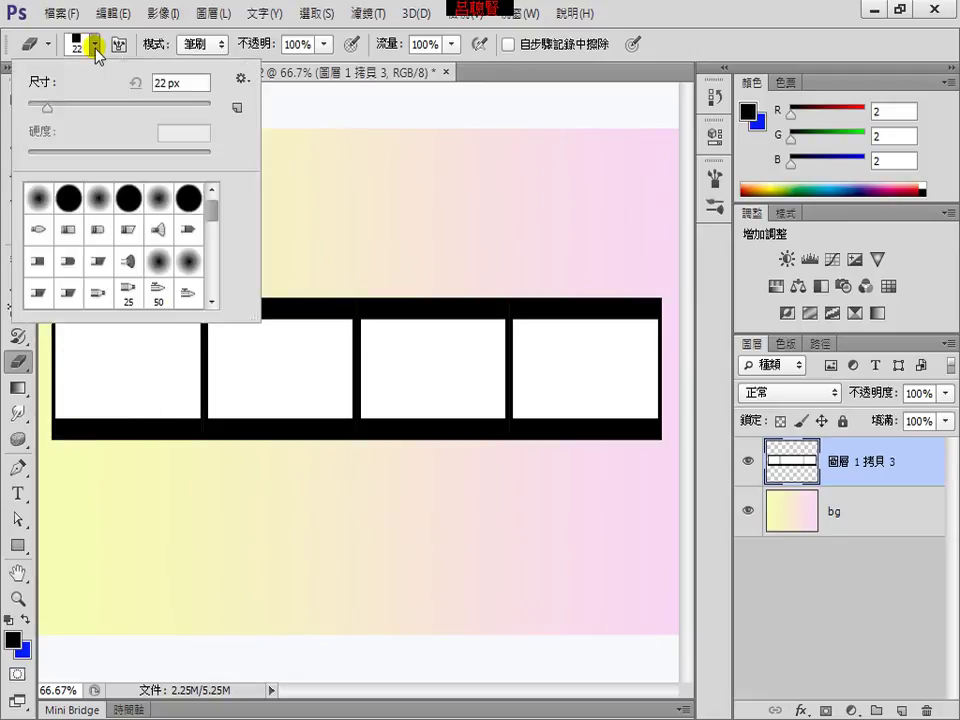
{"action": "double_click", "coordinate": [162, 84]}
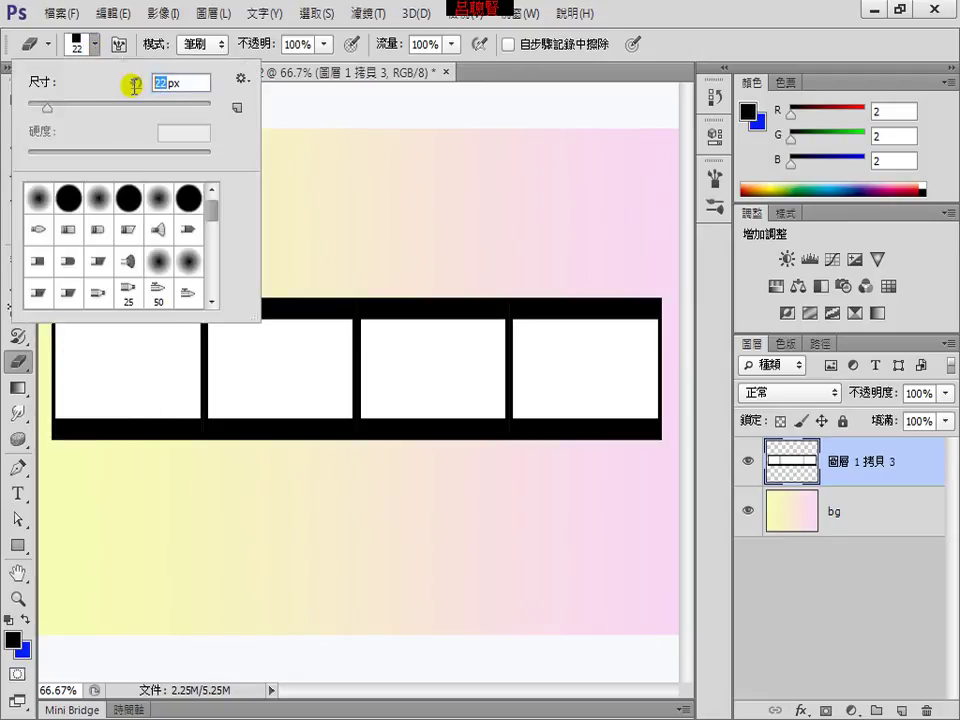
{"action": "type", "text": "18"}
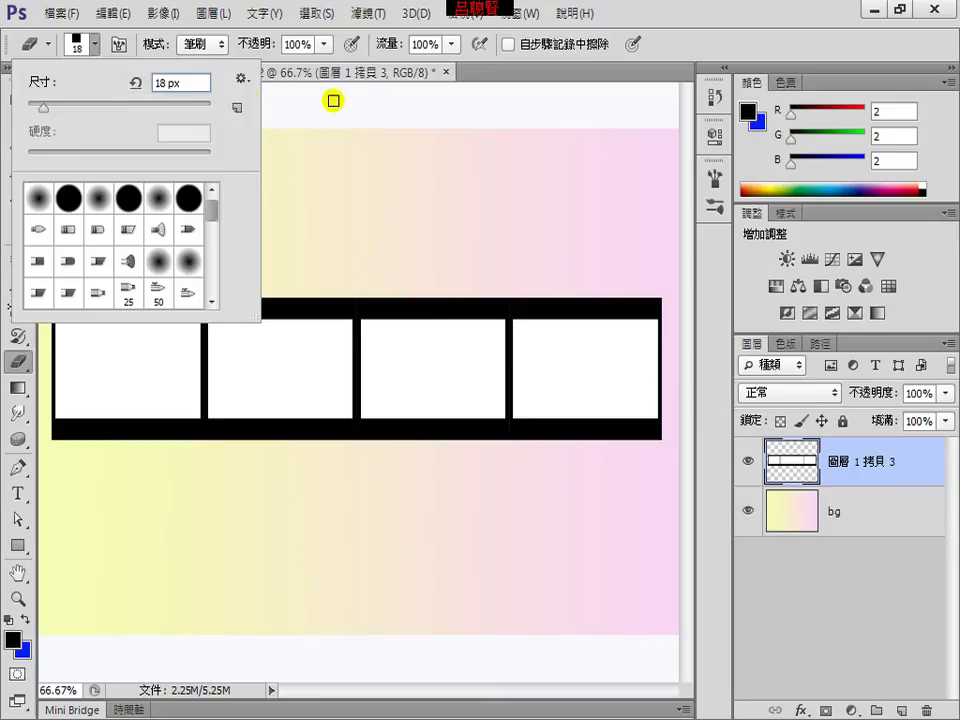
{"action": "key", "text": "Return"}
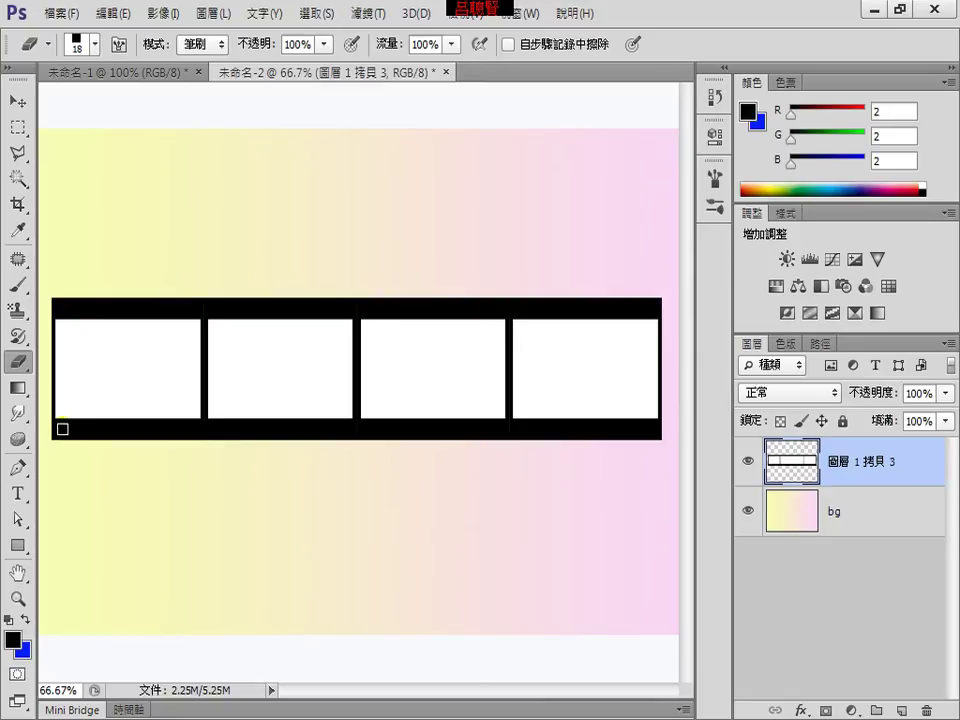
Erase a row of square sprocket holes along the strip's bottom black bar, undoing a stray first attempt
{"action": "mouse_move", "coordinate": [62, 429]}
{"action": "left_mouse_down"}
{"action": "mouse_move", "coordinate": [164, 308]}
{"action": "mouse_move", "coordinate": [205, 431]}
{"action": "left_mouse_up"}
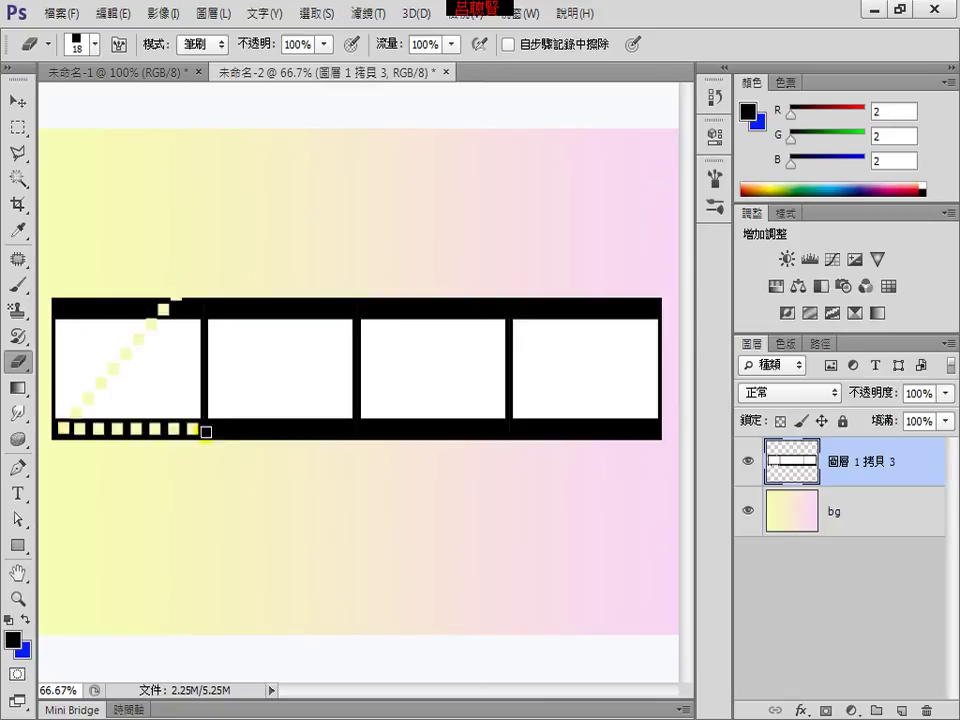
{"action": "key", "text": "ctrl+alt+z"}
{"action": "key", "text": "ctrl+alt+z"}
{"action": "left_click", "coordinate": [17, 99]}
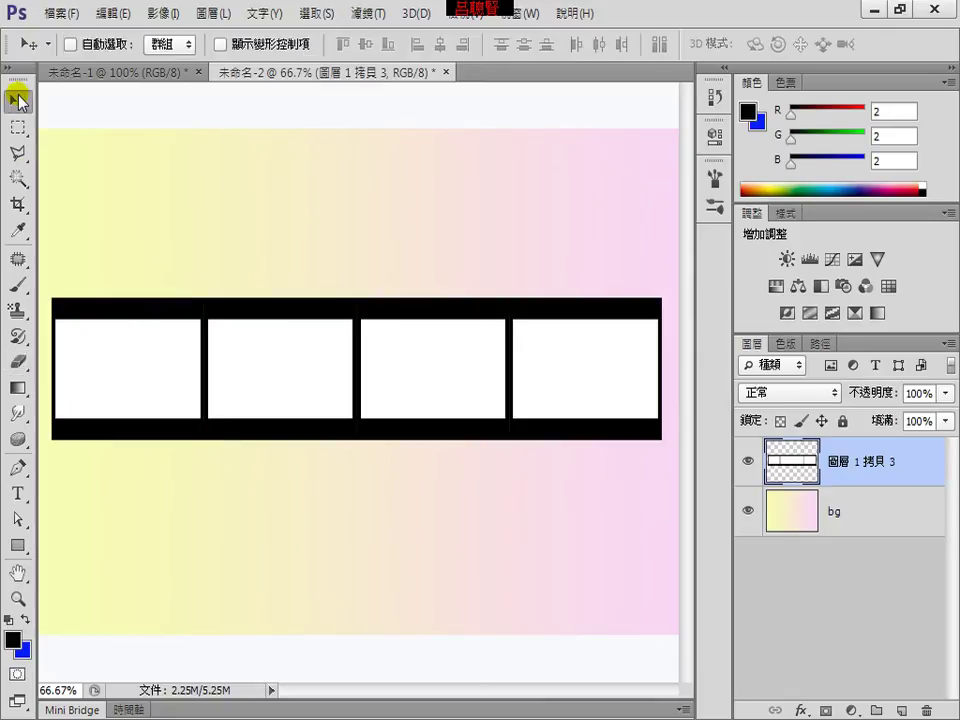
{"action": "left_click", "coordinate": [20, 365]}
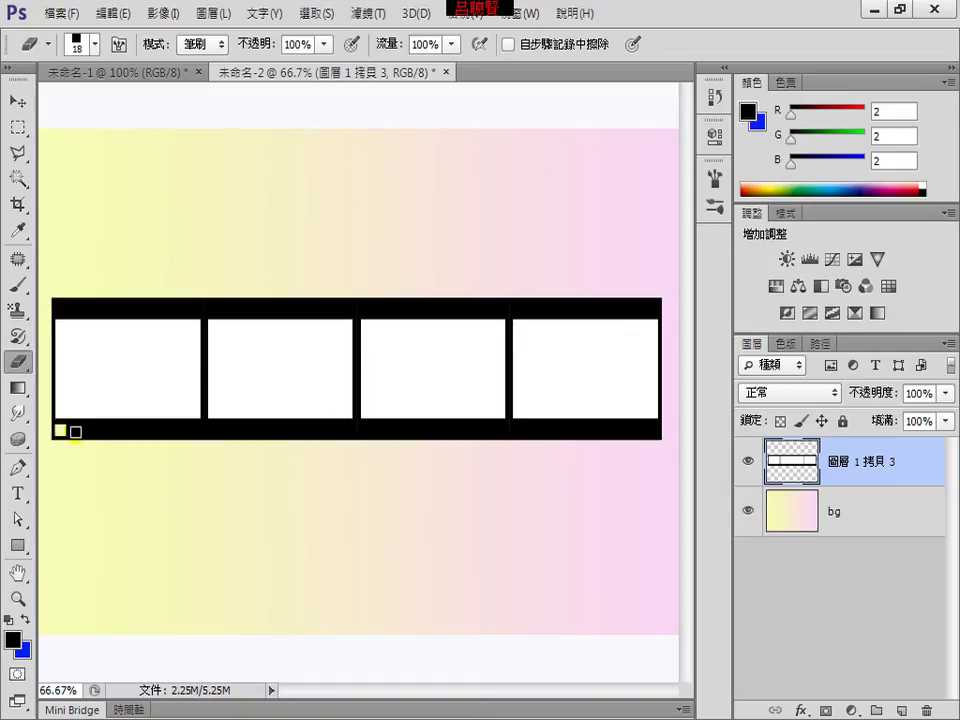
{"action": "left_click_drag", "start_coordinate": [75, 432], "coordinate": [643, 437]}
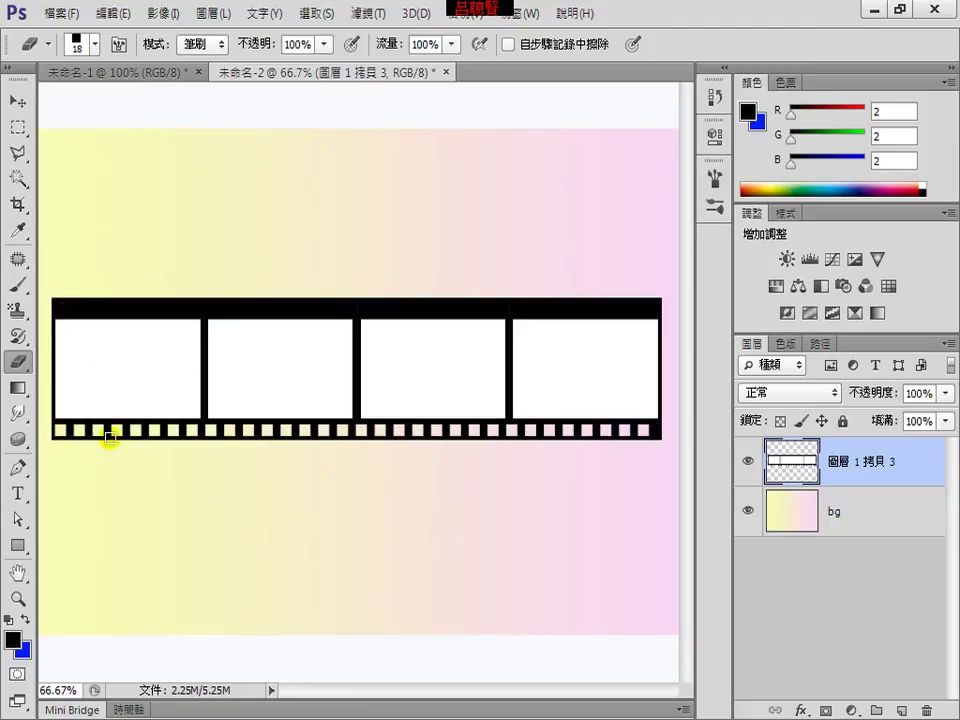
Erase a matching row of sprocket holes along the top black bar
{"action": "left_click", "coordinate": [17, 100]}
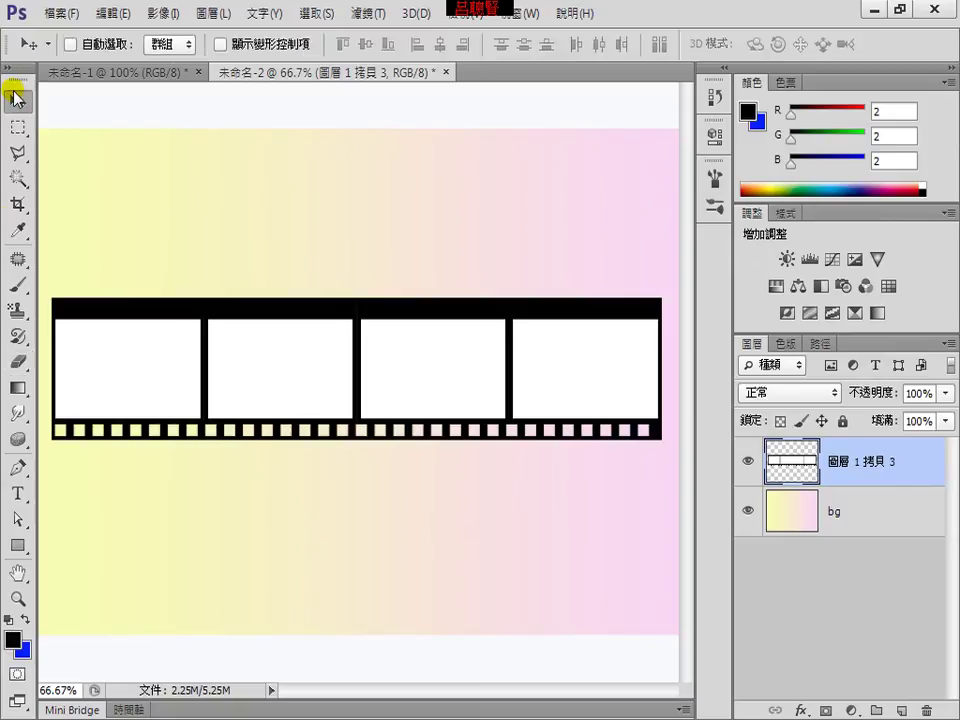
{"action": "left_click", "coordinate": [16, 362]}
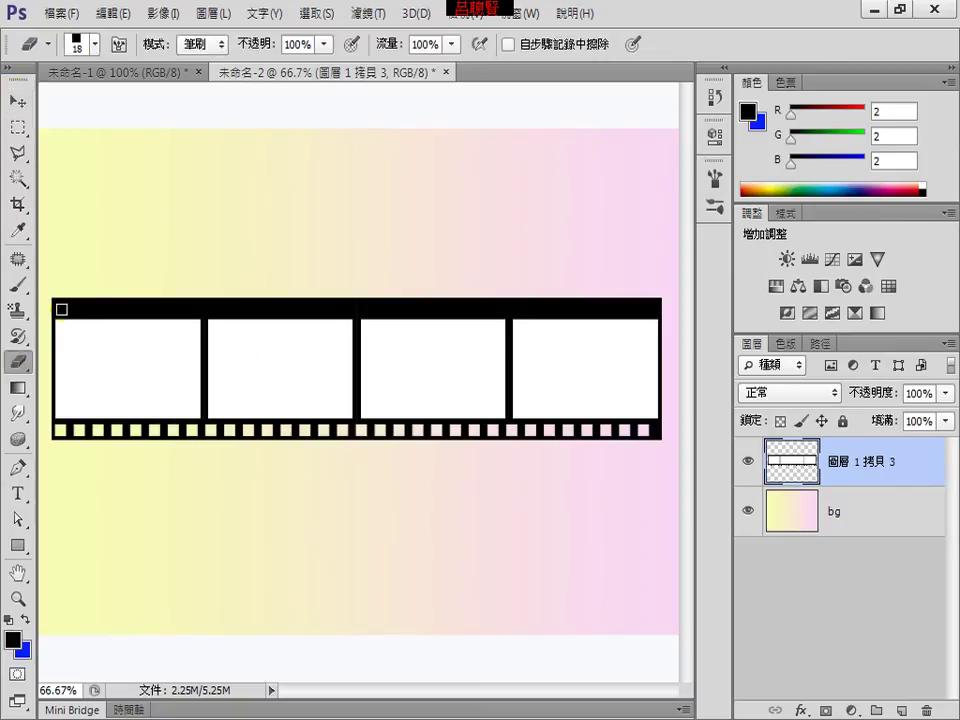
{"action": "mouse_move", "coordinate": [61, 310]}
{"action": "left_mouse_down"}
{"action": "mouse_move", "coordinate": [242, 302]}
{"action": "mouse_move", "coordinate": [644, 314]}
{"action": "left_mouse_up"}
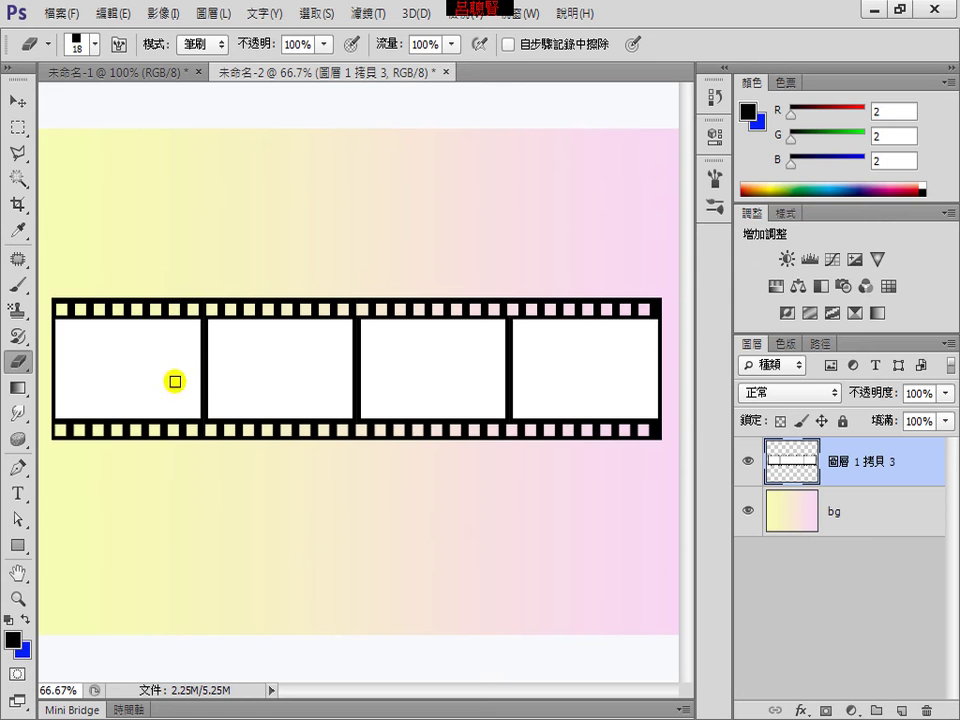
Open the 3tado_2 picture and select all of it for copying
{"action": "left_click", "coordinate": [62, 14]}
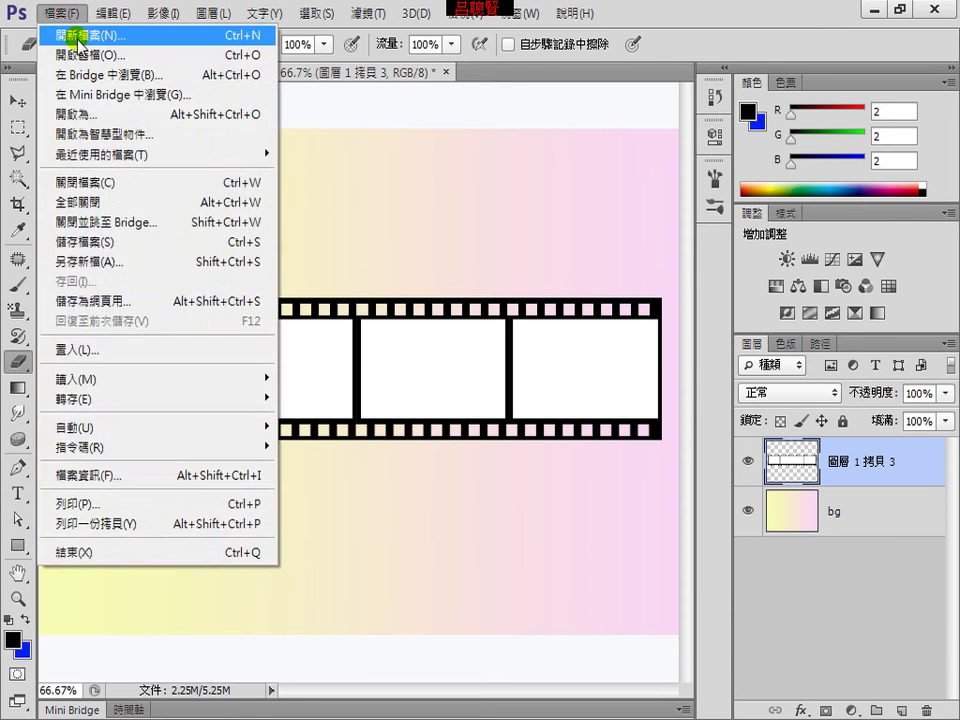
{"action": "left_click", "coordinate": [80, 56]}
{"action": "double_click", "coordinate": [507, 230]}
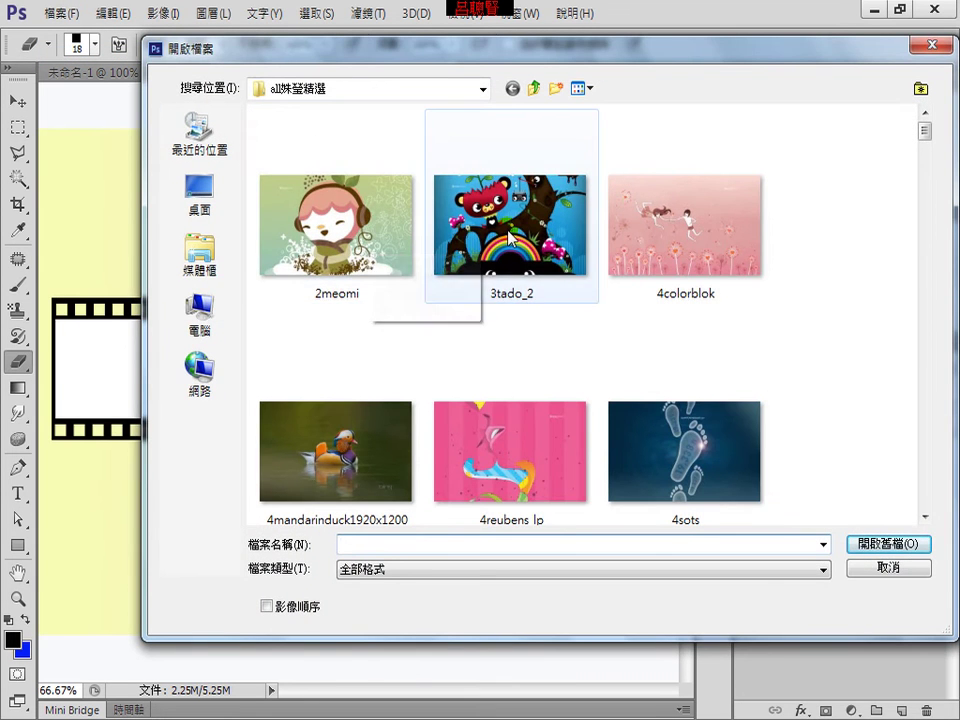
{"action": "key", "text": "ctrl+a"}
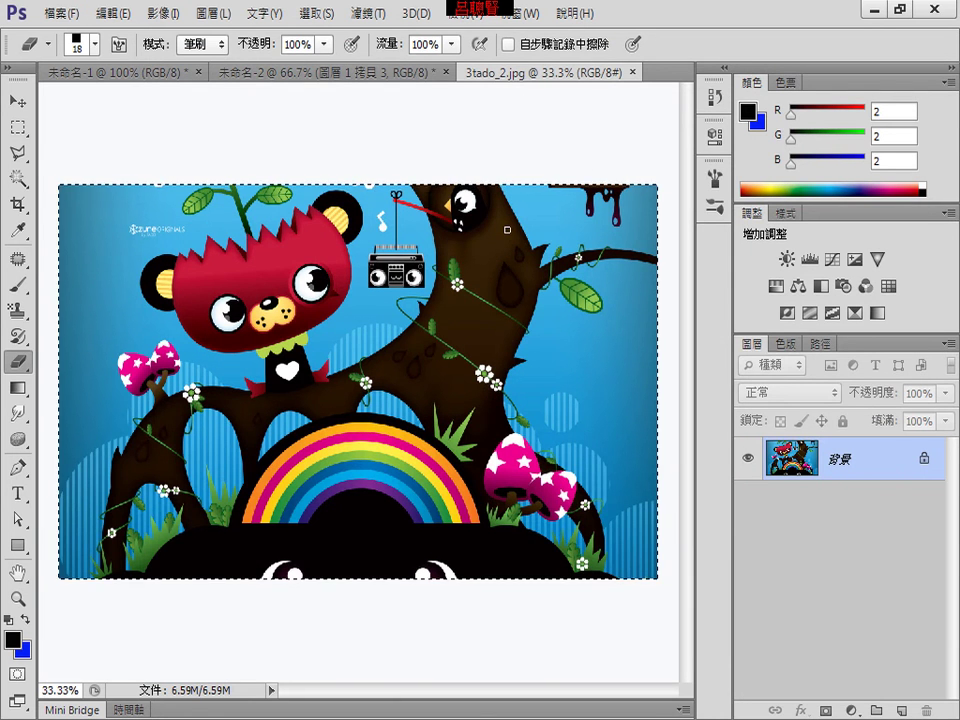
Magic Wand the first film frame in 未命名-2 and Paste Into it as a masked layer
{"action": "left_click", "coordinate": [257, 72]}
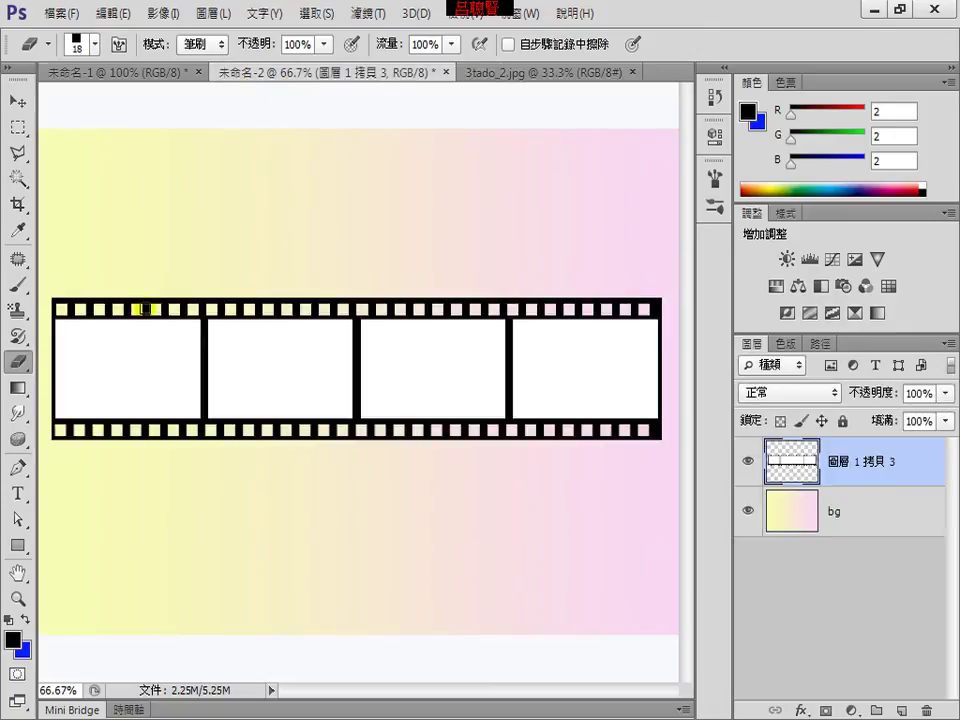
{"action": "left_click", "coordinate": [17, 178]}
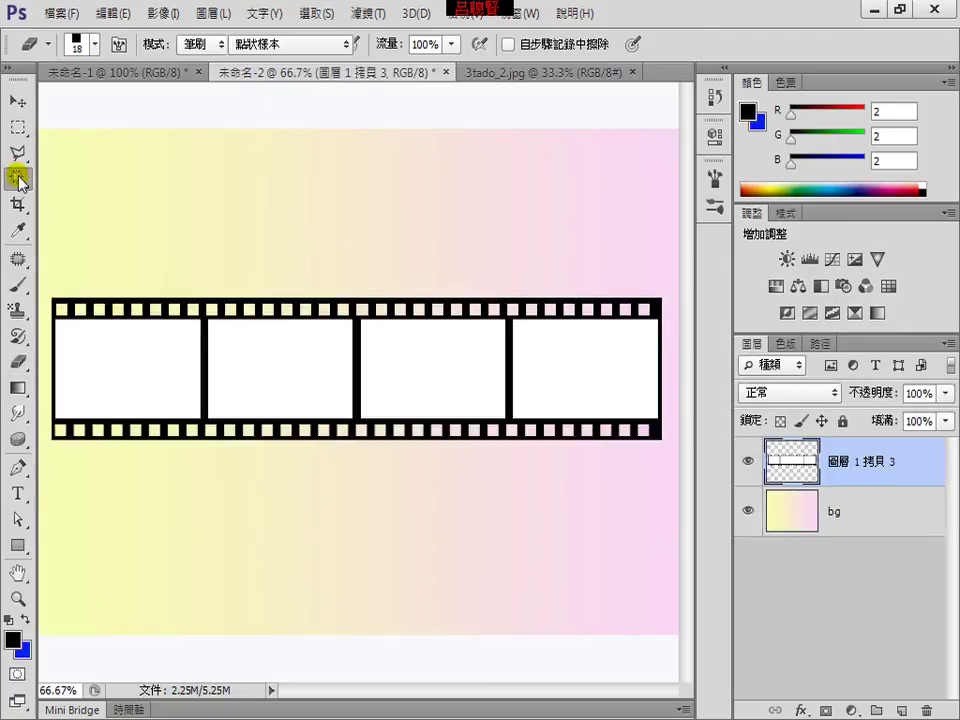
{"action": "left_click", "coordinate": [95, 197]}
{"action": "left_click", "coordinate": [107, 364]}
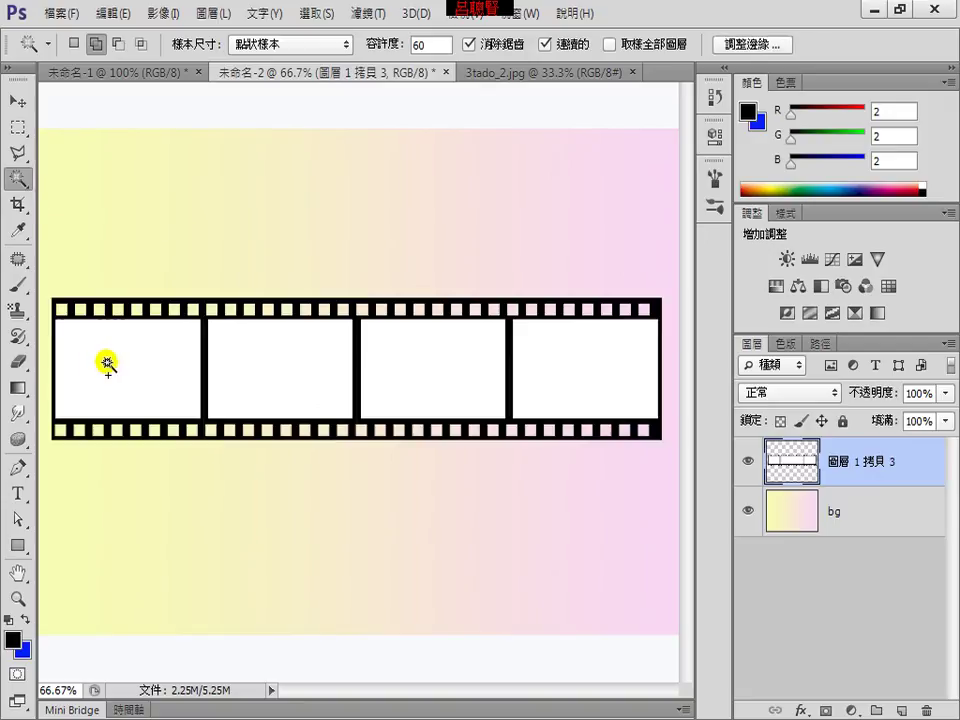
{"action": "left_click", "coordinate": [115, 14]}
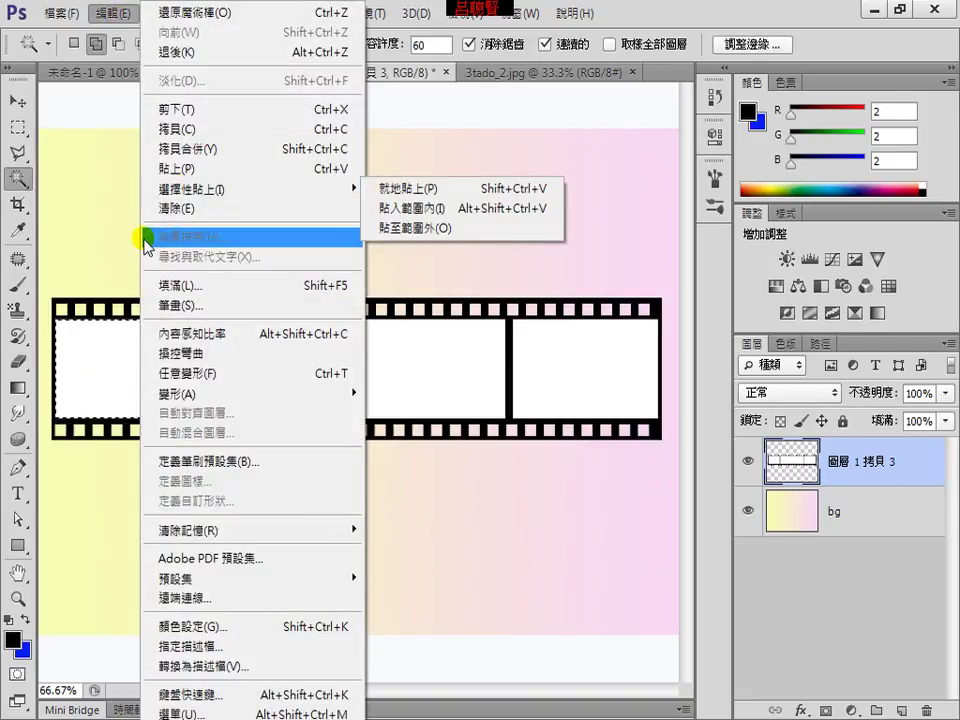
{"action": "mouse_move", "coordinate": [192, 188]}
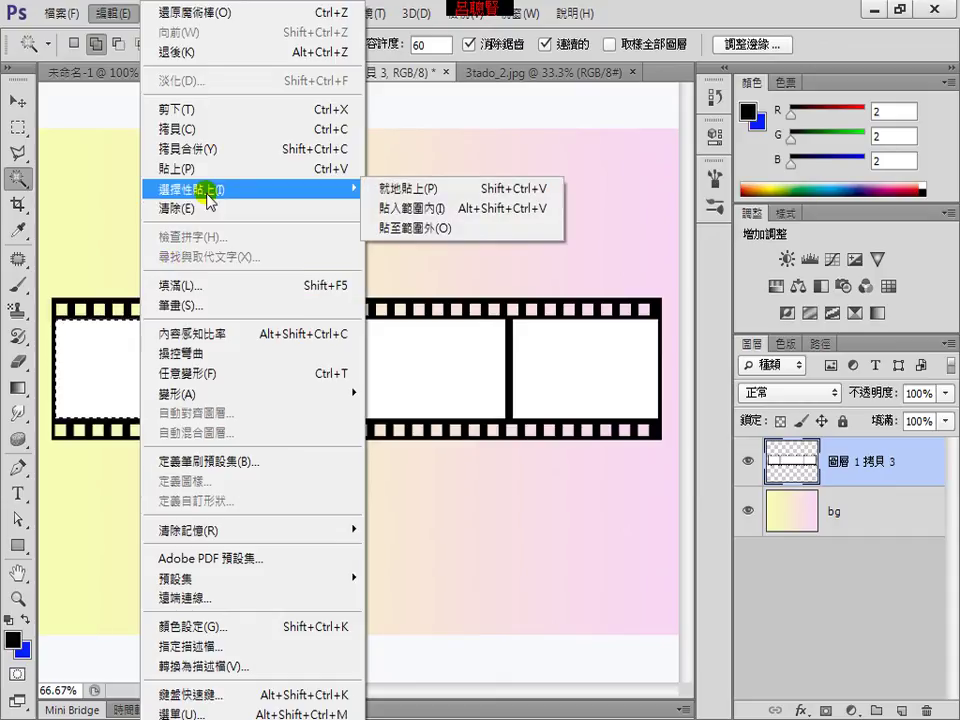
{"action": "left_click", "coordinate": [393, 209]}
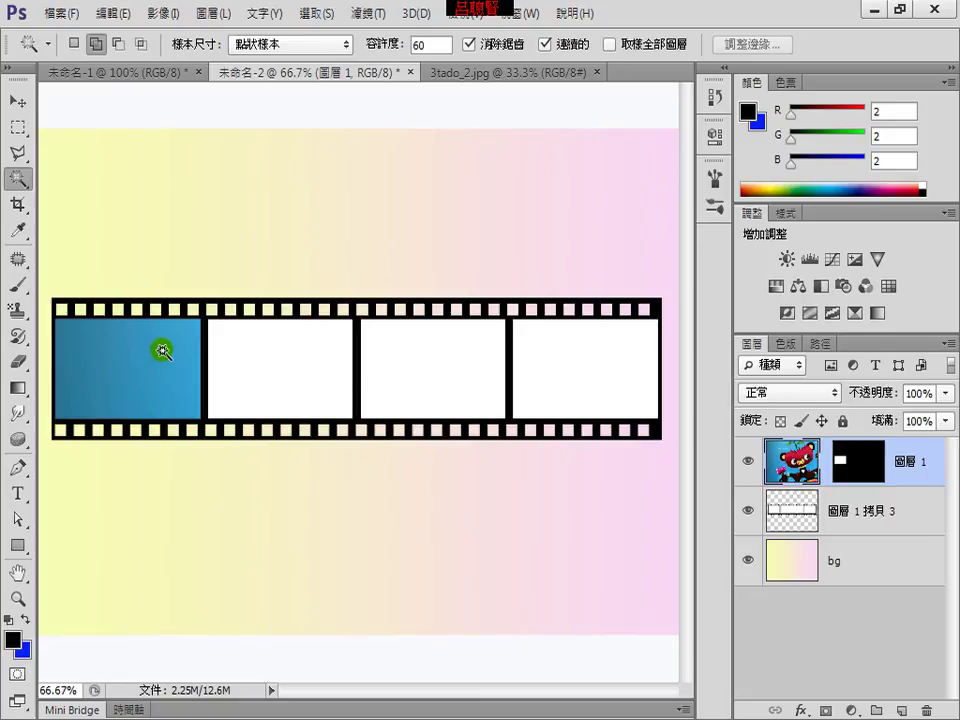
Free Transform the pasted picture down to 12.66% × 18% so it fits the first frame
{"action": "key", "text": "ctrl+minus"}
{"action": "key", "text": "ctrl+minus"}
{"action": "key", "text": "ctrl+minus"}
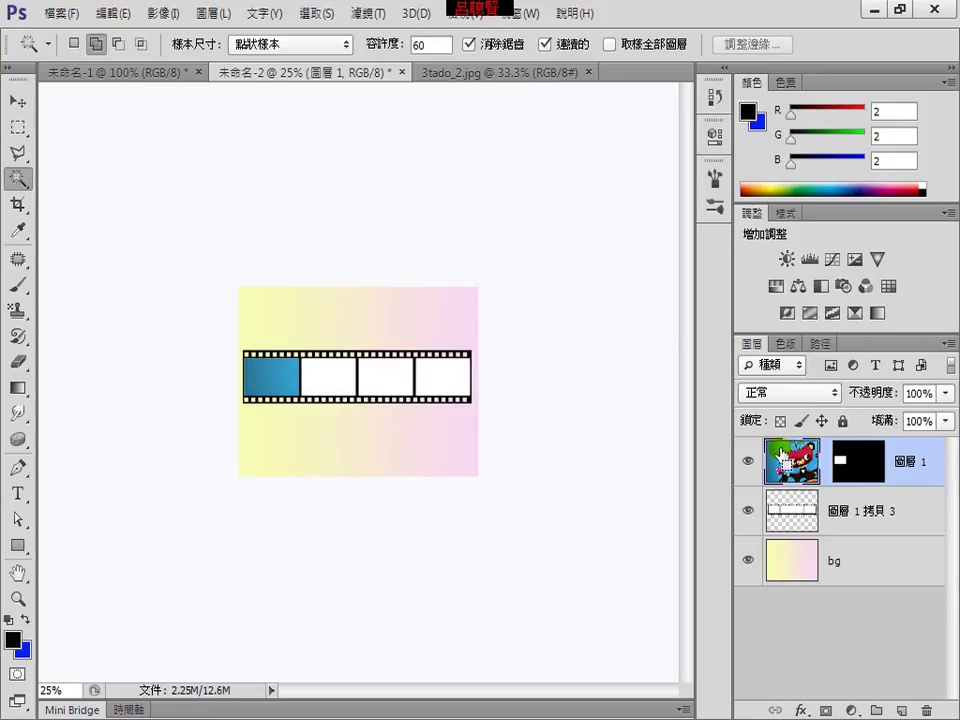
{"action": "key", "text": "ctrl+t"}
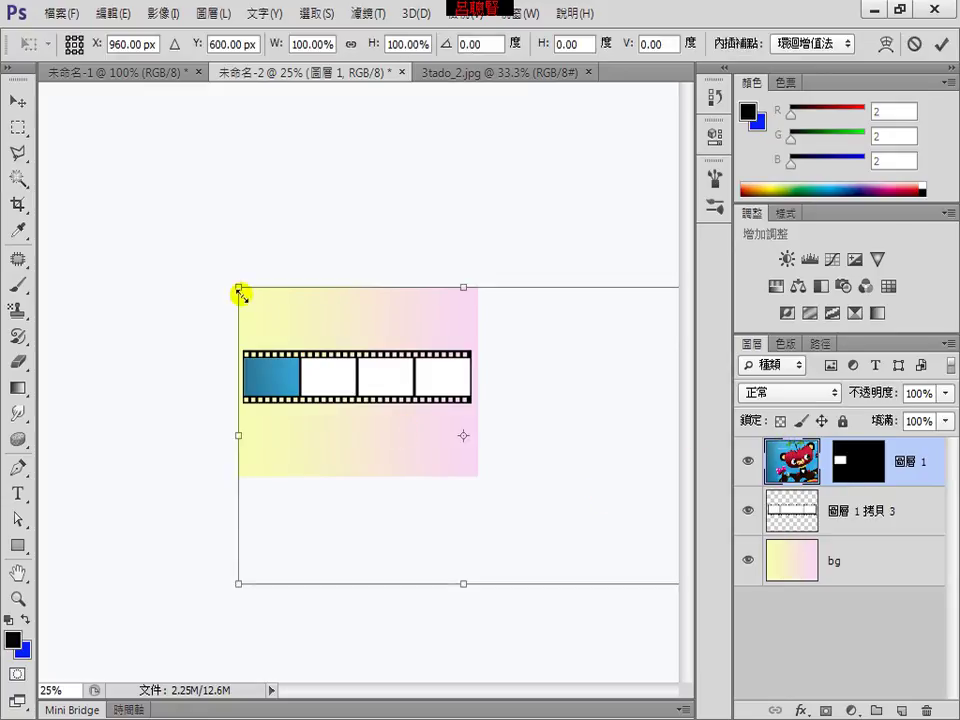
{"action": "left_click_drag", "start_coordinate": [541, 455], "coordinate": [484, 428]}
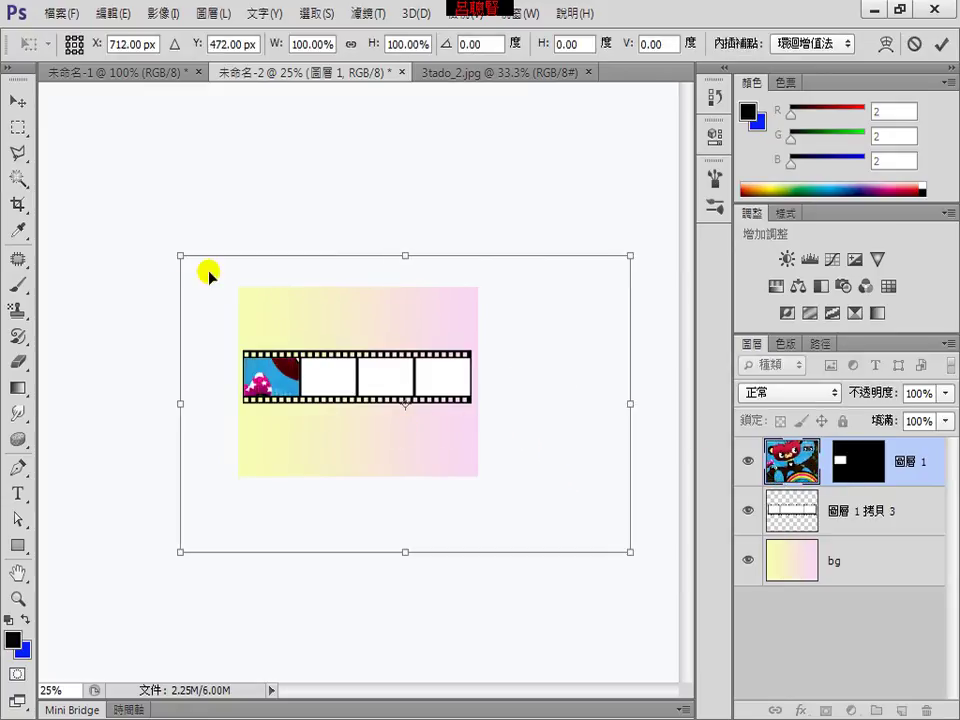
{"action": "left_click_drag", "start_coordinate": [181, 257], "coordinate": [243, 351]}
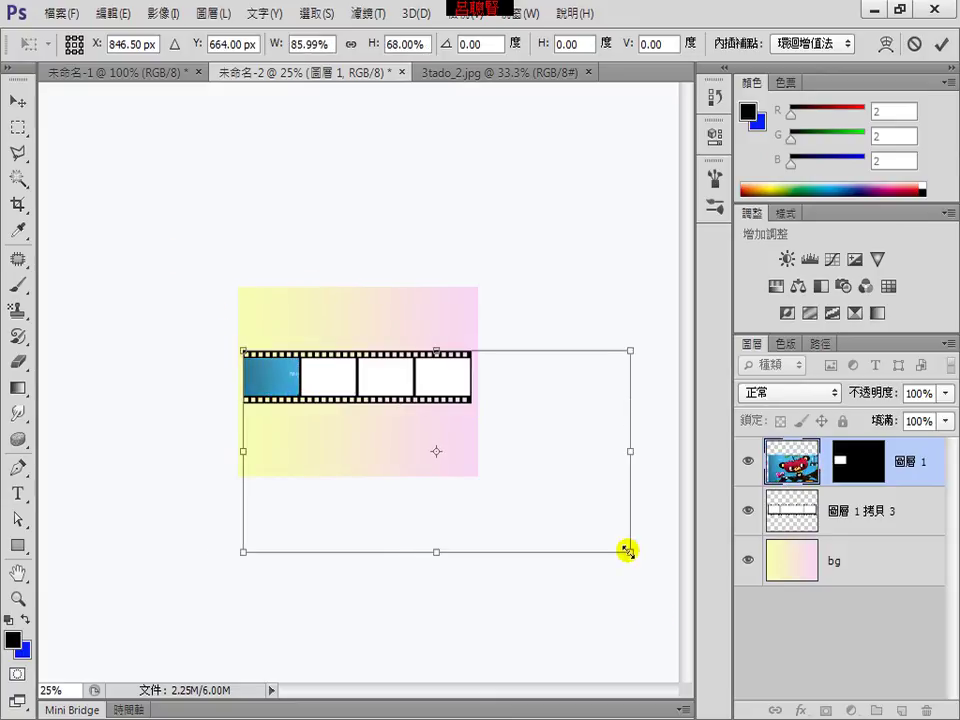
{"action": "left_click_drag", "start_coordinate": [627, 550], "coordinate": [300, 404]}
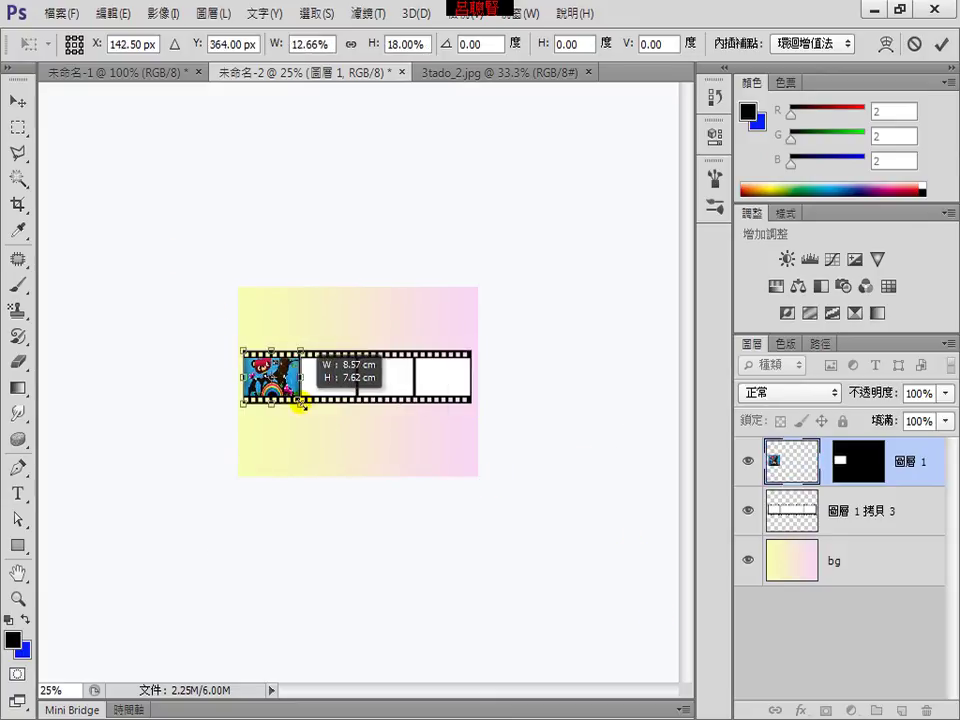
{"action": "key", "text": "Return"}
Switch back to the Magic Wand and close the 3tado_2 image
{"action": "key", "text": "w"}
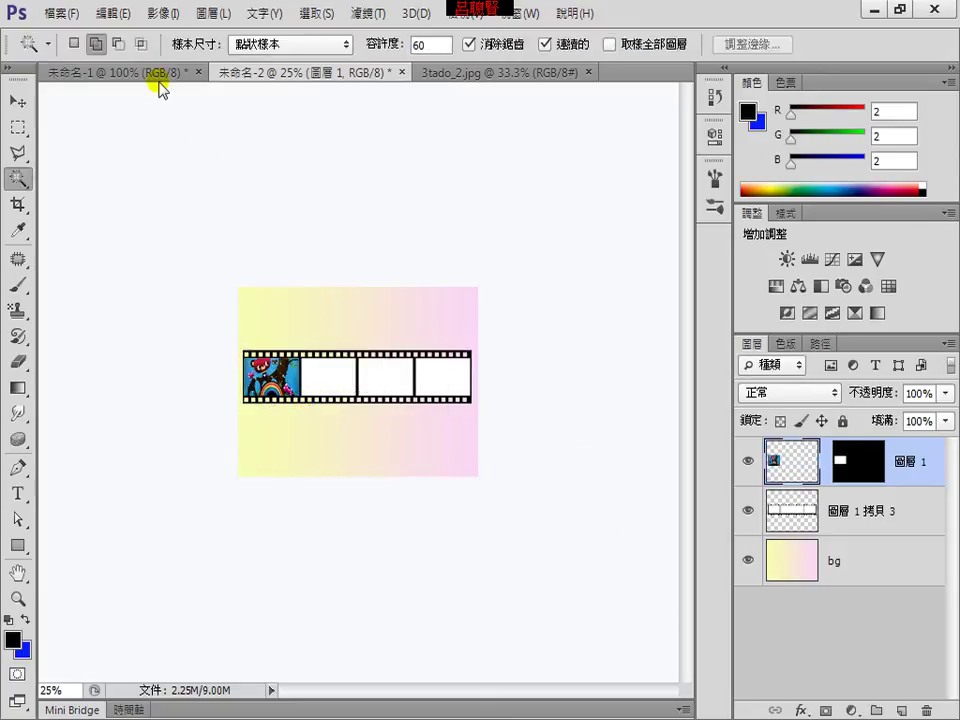
{"action": "left_click", "coordinate": [461, 73]}
{"action": "left_click", "coordinate": [586, 72]}
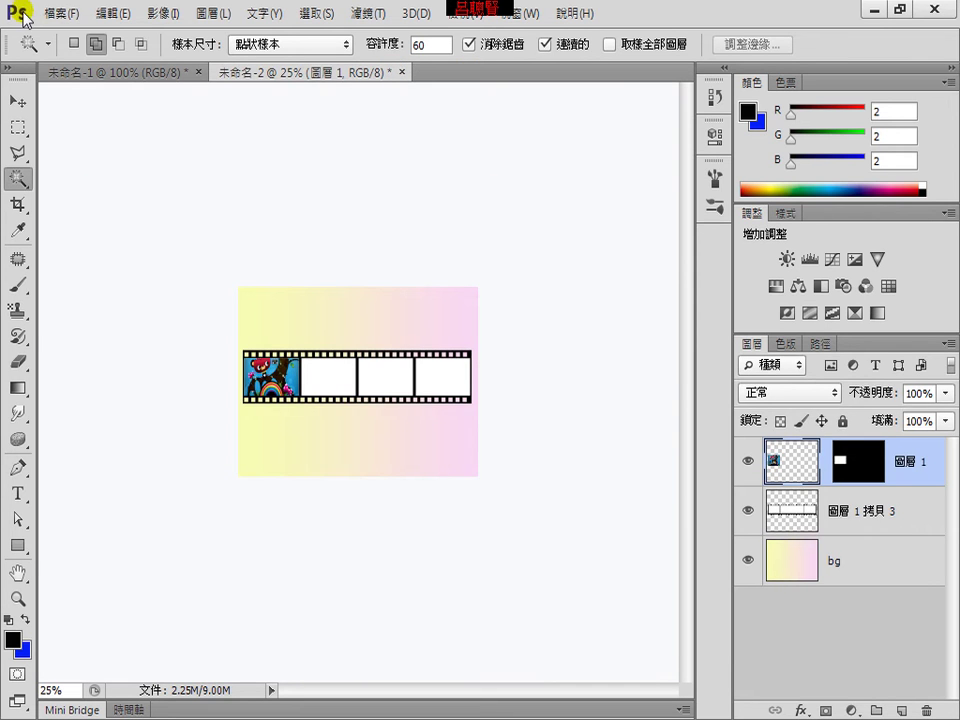
Open the 4reubens_lp picture and select all of it for copying
{"action": "left_click", "coordinate": [58, 13]}
{"action": "left_click", "coordinate": [62, 45]}
{"action": "double_click", "coordinate": [517, 452]}
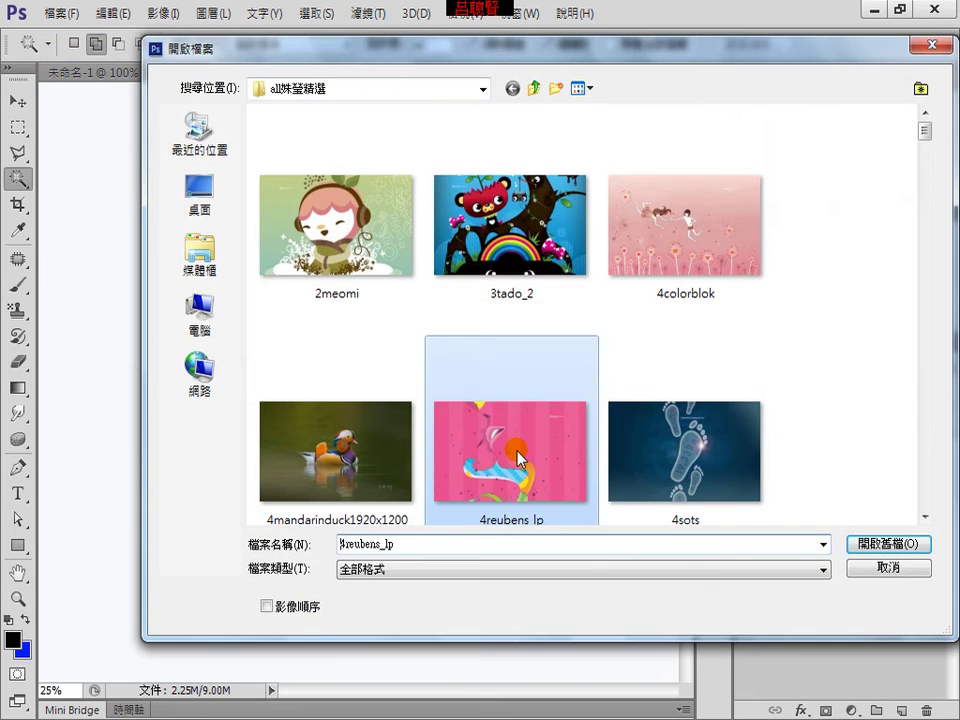
{"action": "key", "text": "ctrl+a"}
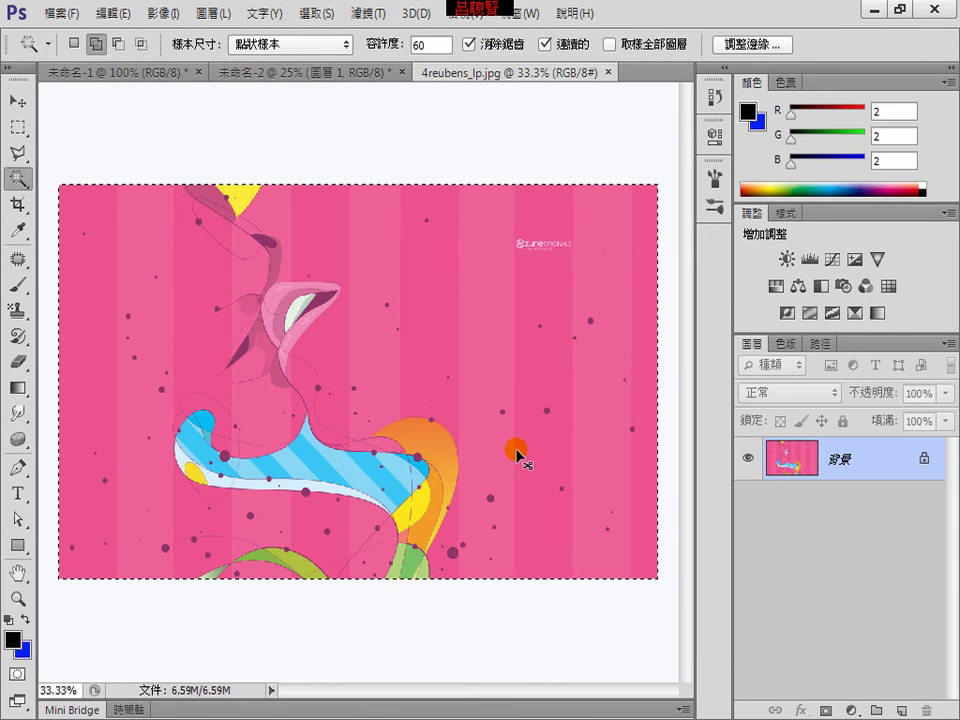
Close the black-rectangle document 未命名-1 without saving
{"action": "left_click", "coordinate": [148, 73]}
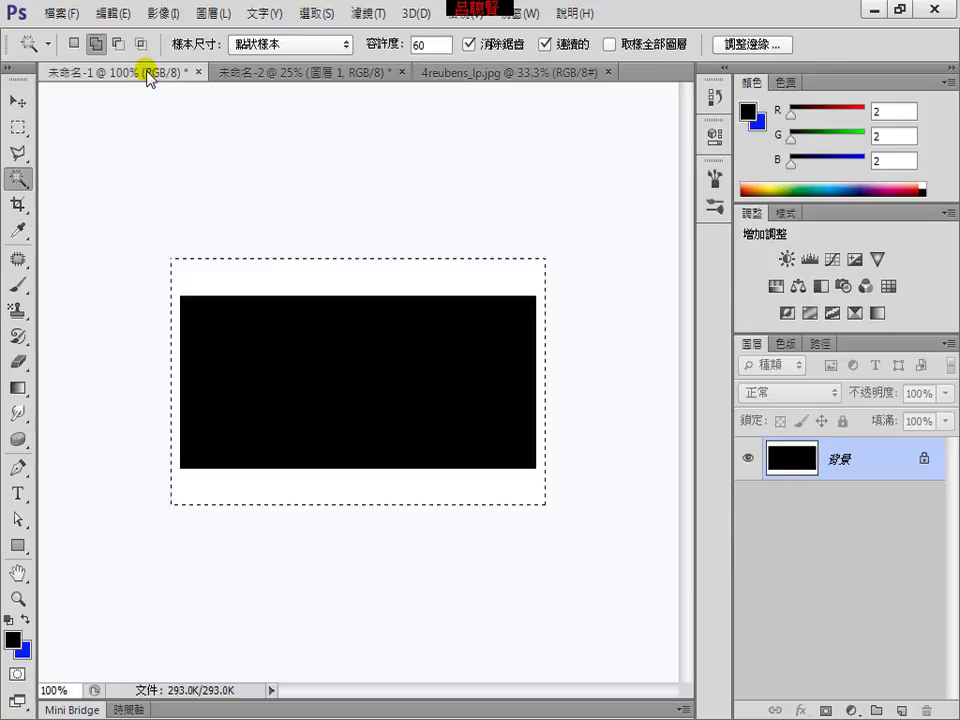
{"action": "left_click", "coordinate": [199, 72]}
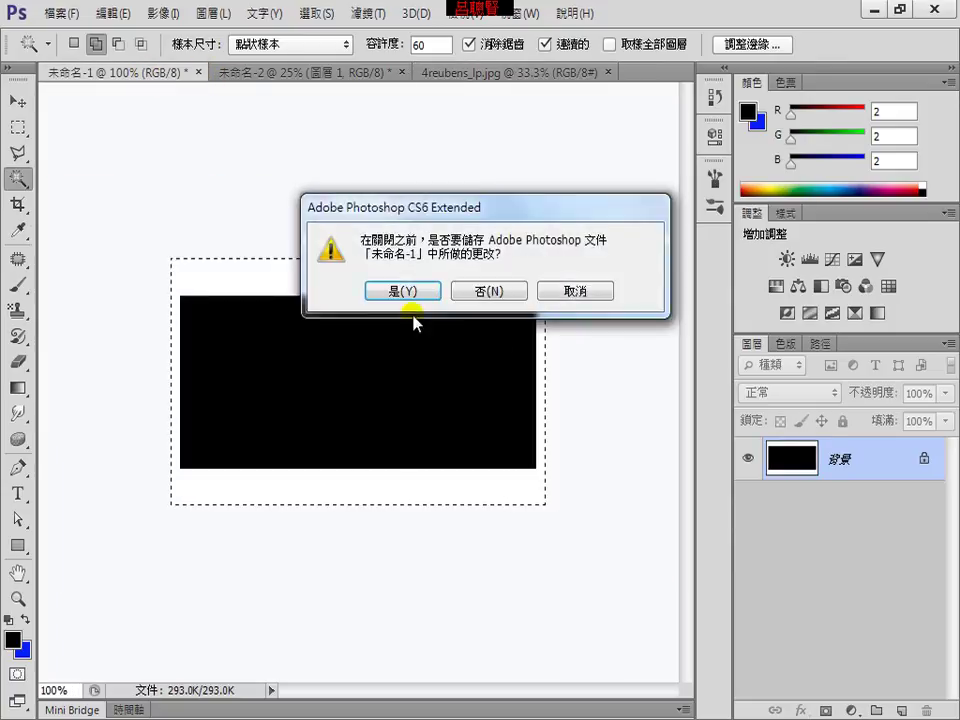
{"action": "left_click", "coordinate": [486, 292]}
{"action": "left_click", "coordinate": [214, 73]}
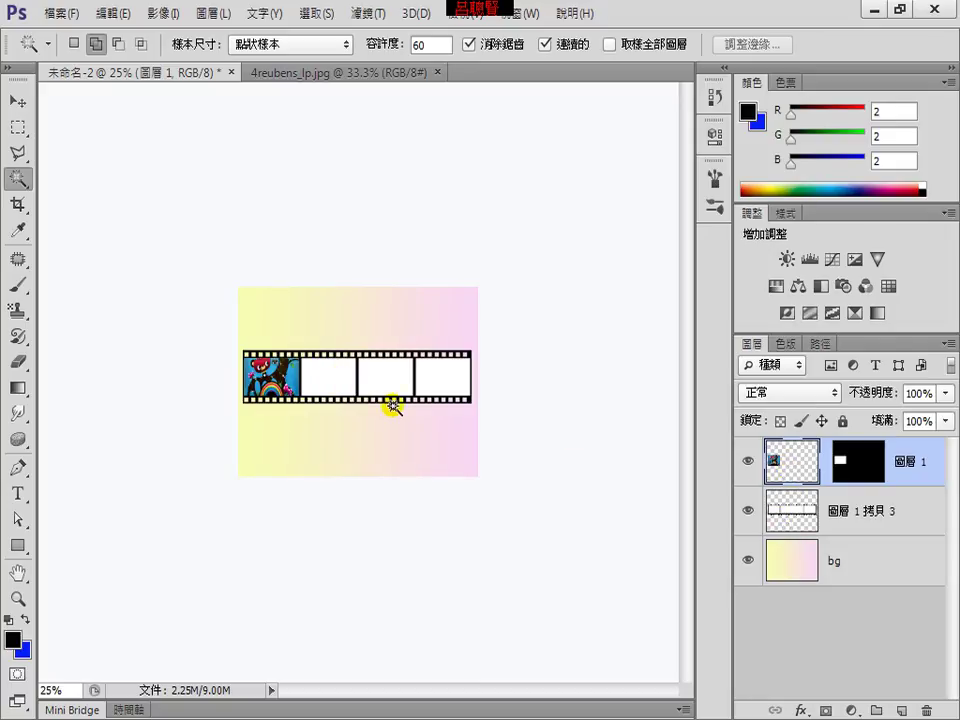
Merge the film strip and first photo layers, then Magic Wand the second frame
{"action": "left_click", "coordinate": [841, 515], "text": "shift"}
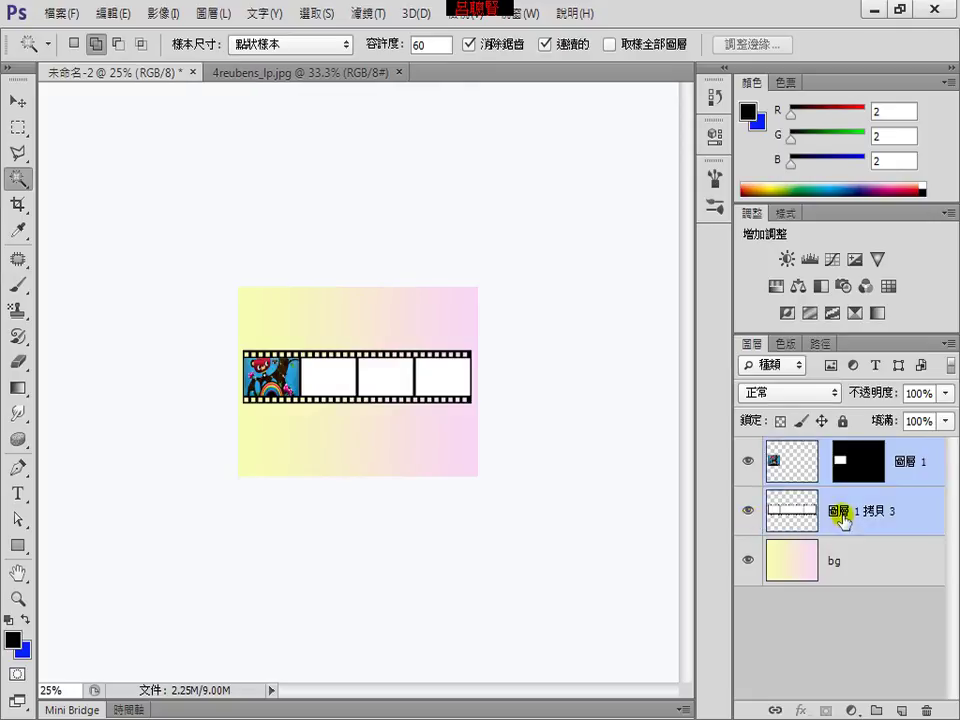
{"action": "right_click", "coordinate": [841, 515]}
{"action": "left_click", "coordinate": [545, 489]}
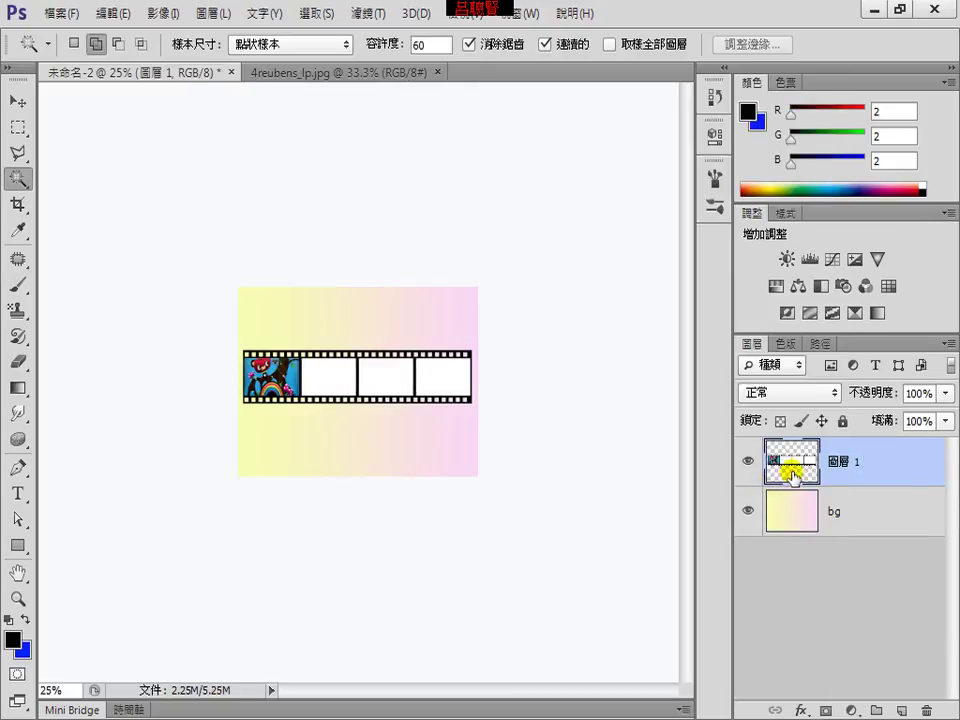
{"action": "left_click", "coordinate": [325, 378]}
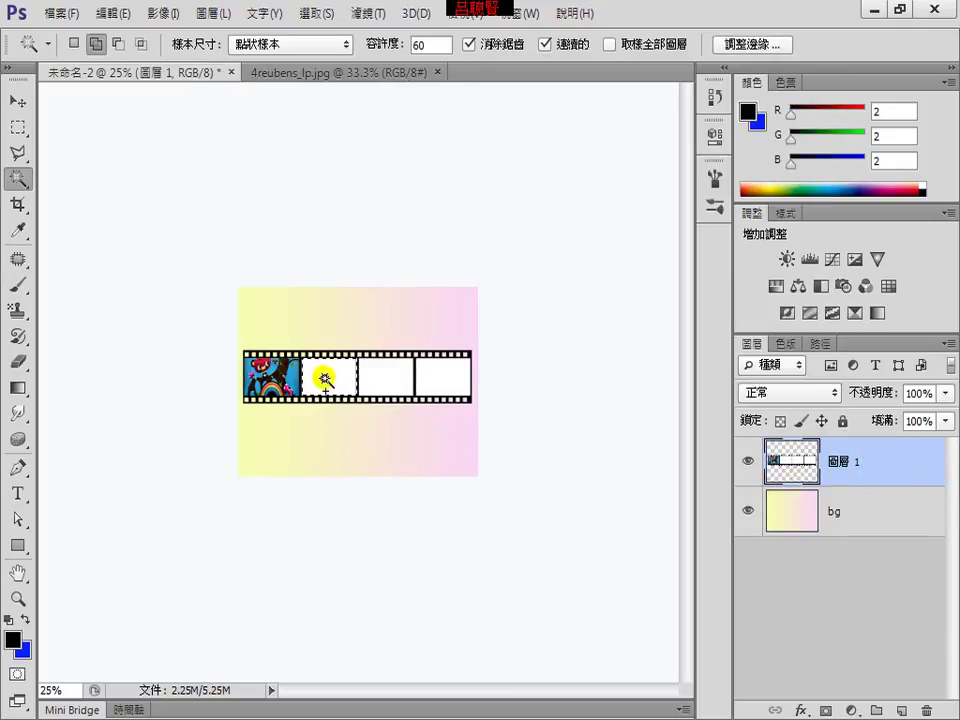
Paste the 4reubens_lp picture into the second frame and scale it to about 15.83% × 18%
{"action": "left_click", "coordinate": [95, 14]}
{"action": "mouse_move", "coordinate": [190, 188]}
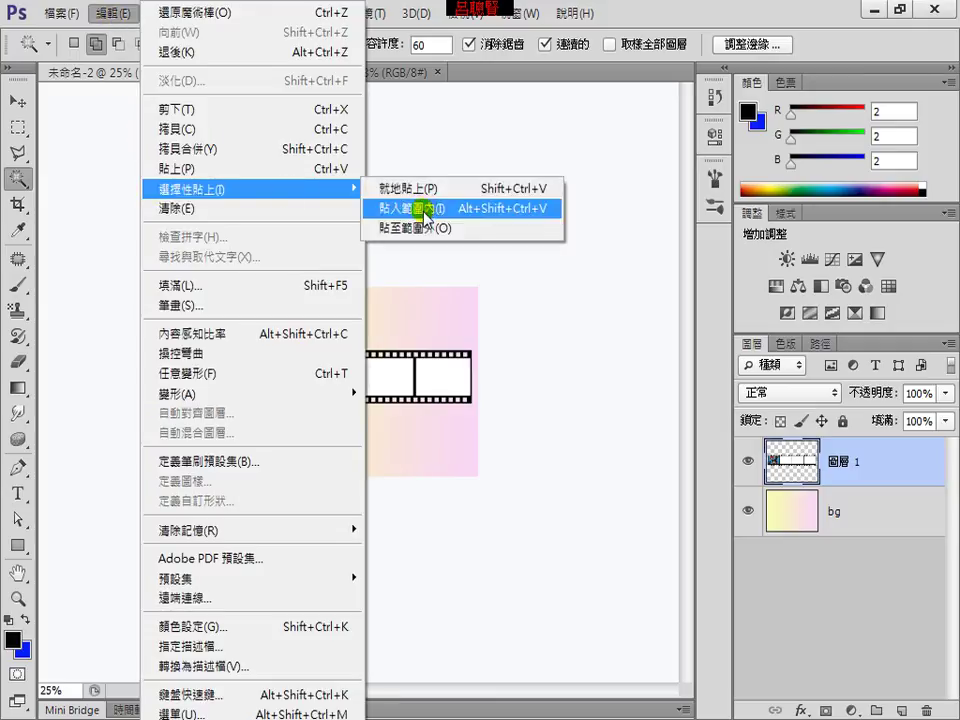
{"action": "left_click", "coordinate": [428, 208]}
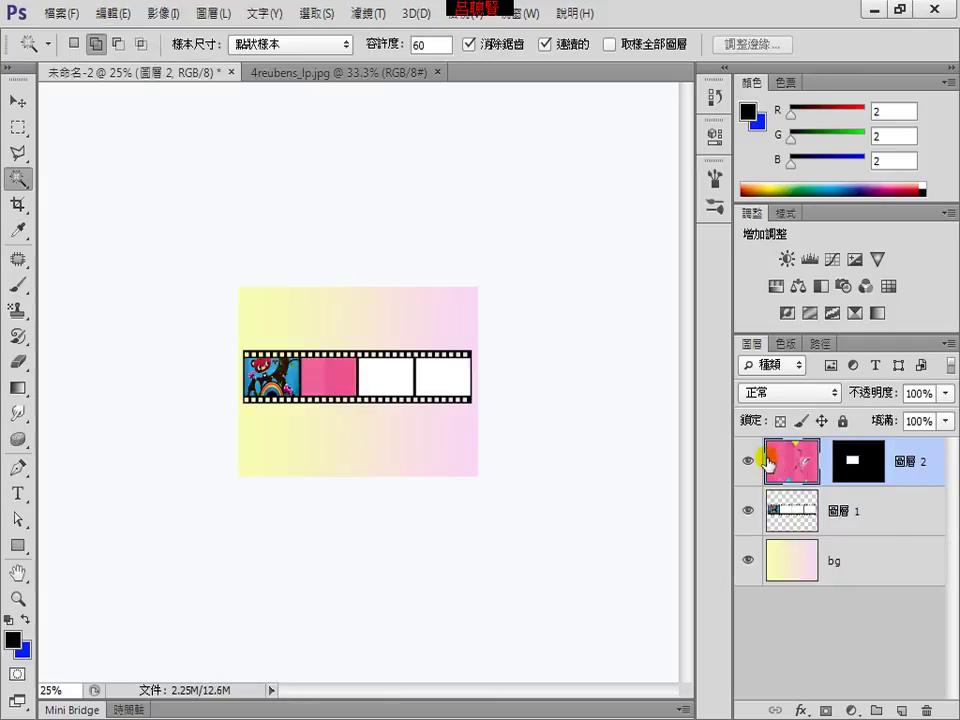
{"action": "key", "text": "ctrl+t"}
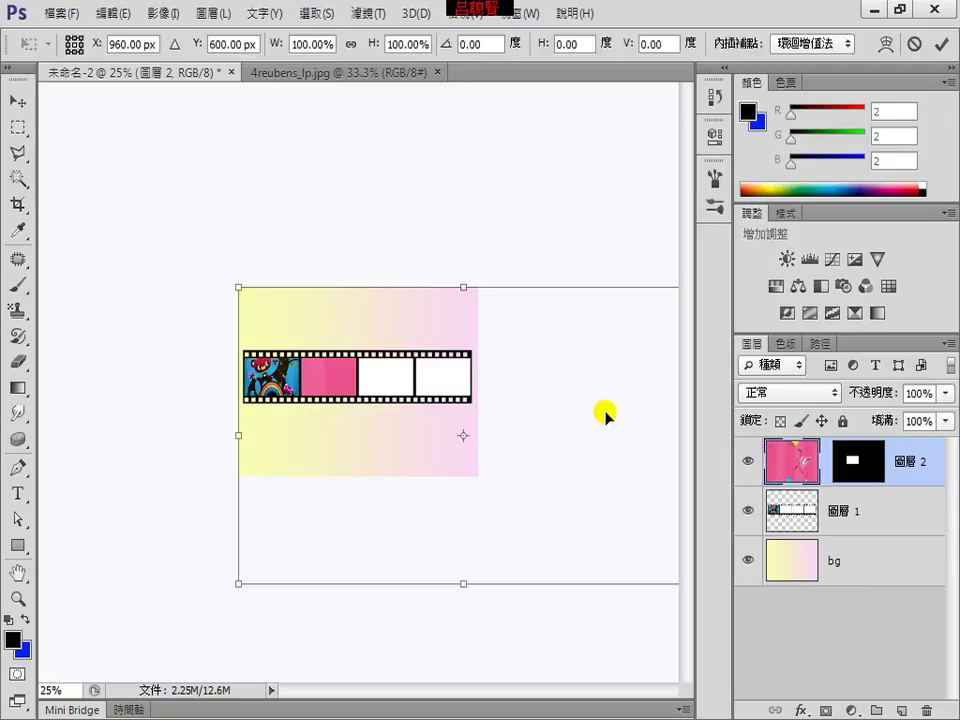
{"action": "left_click_drag", "start_coordinate": [567, 439], "coordinate": [518, 422]}
{"action": "left_click_drag", "start_coordinate": [640, 569], "coordinate": [366, 408]}
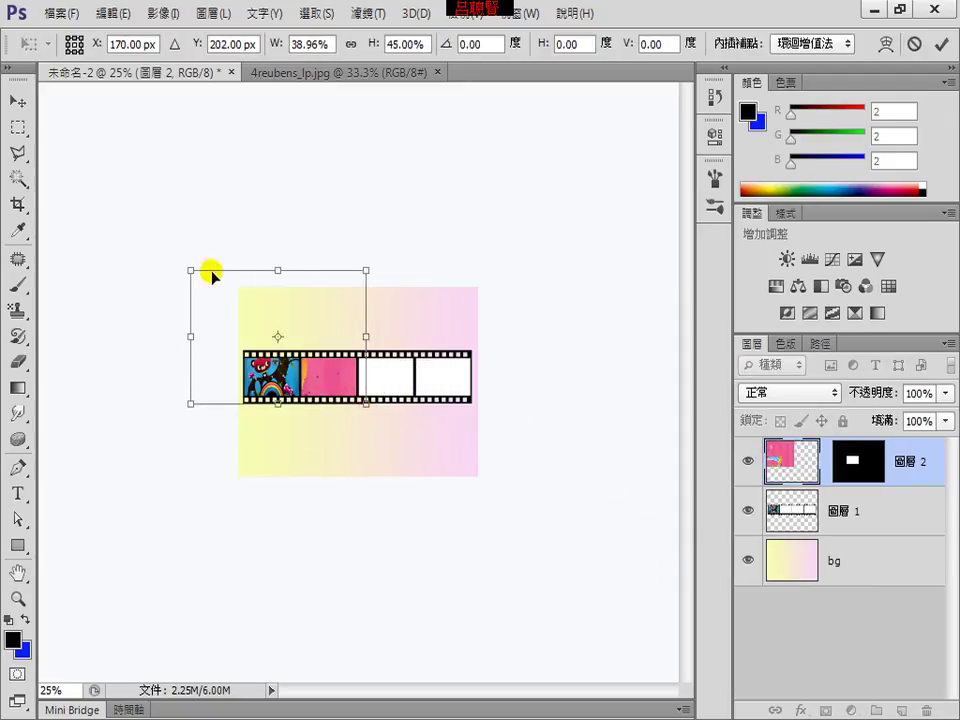
{"action": "mouse_move", "coordinate": [193, 271]}
{"action": "left_mouse_down"}
{"action": "mouse_move", "coordinate": [299, 352]}
{"action": "mouse_move", "coordinate": [287, 350]}
{"action": "left_mouse_up"}
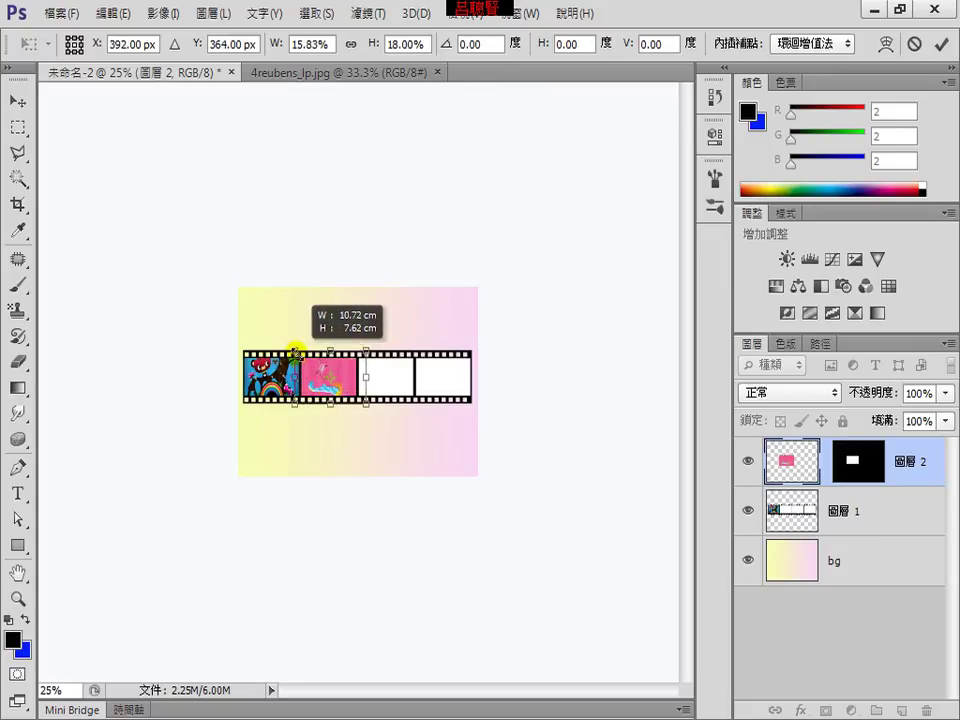
{"action": "key", "text": "Return"}
{"action": "key", "text": "w"}
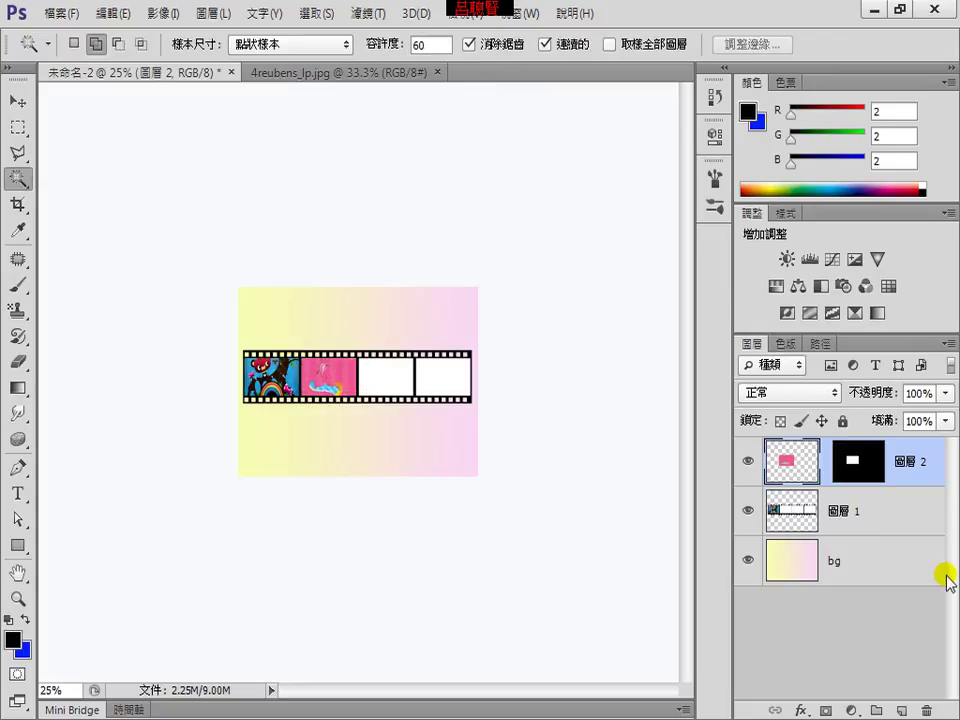
Merge the pink picture layer with the film strip layer 圖層 1
{"action": "left_click", "coordinate": [883, 511], "text": "ctrl"}
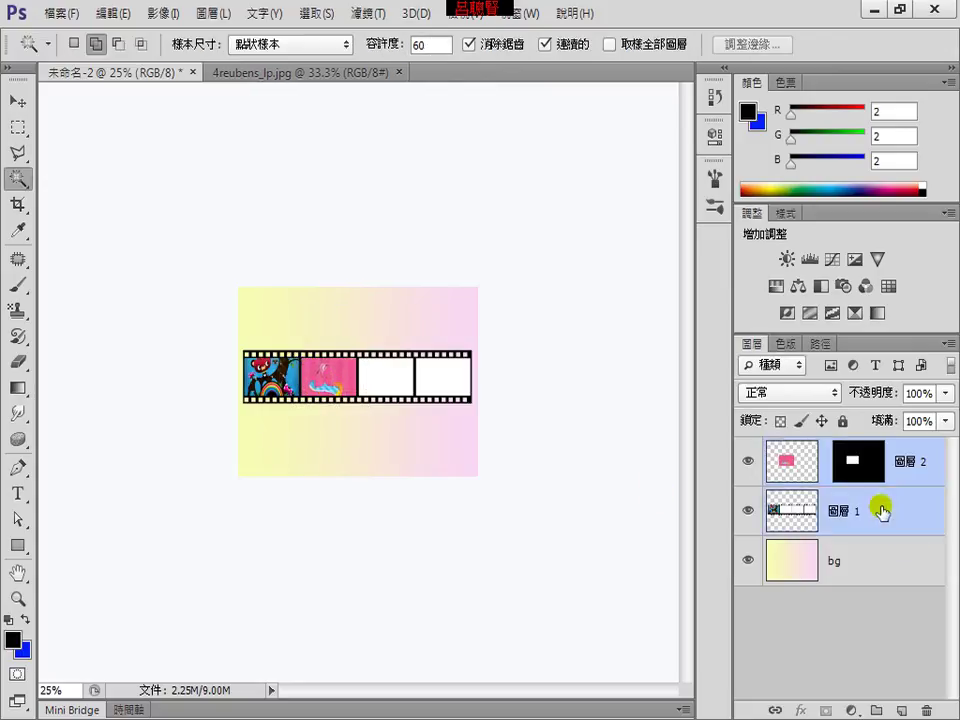
{"action": "right_click", "coordinate": [883, 511]}
{"action": "left_click", "coordinate": [578, 490]}
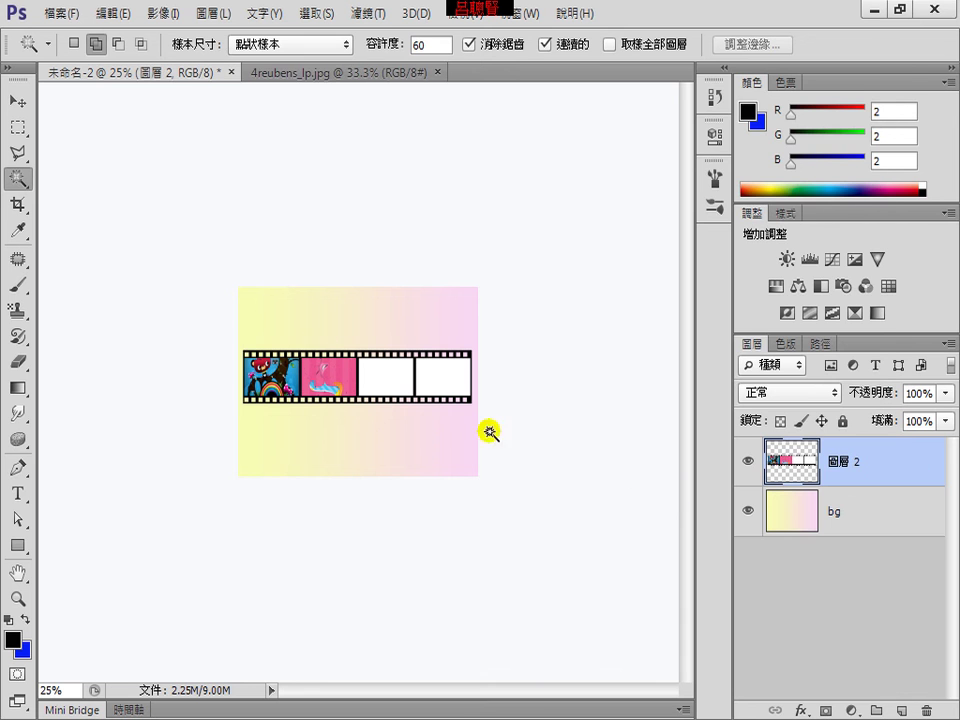
Open the 6grasshopper_1920x1200.jpg image
{"action": "left_click", "coordinate": [58, 14]}
{"action": "left_click", "coordinate": [90, 55]}
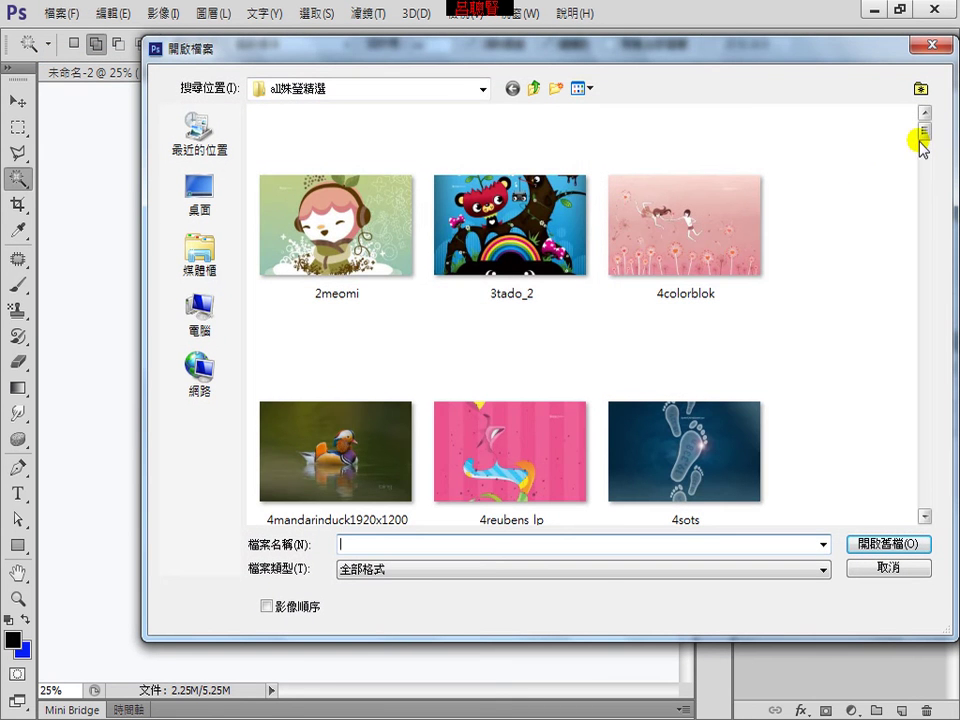
{"action": "left_click_drag", "start_coordinate": [925, 133], "coordinate": [918, 160]}
{"action": "double_click", "coordinate": [378, 377]}
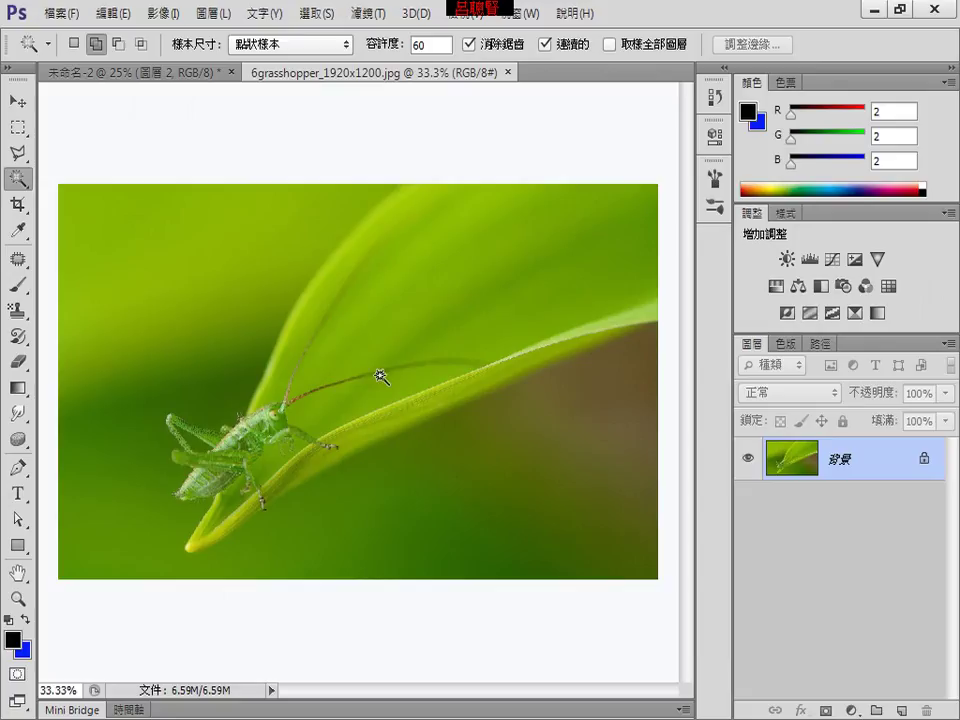
Copy the whole grasshopper image and Paste Into the empty third film frame
{"action": "key", "text": "ctrl+a"}
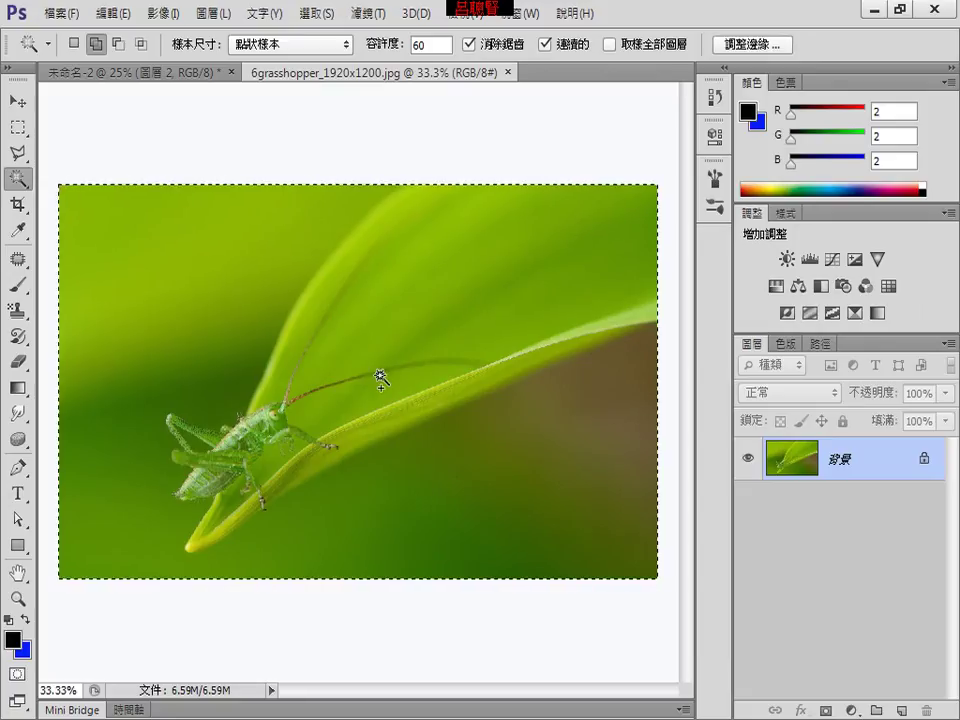
{"action": "left_click", "coordinate": [135, 78]}
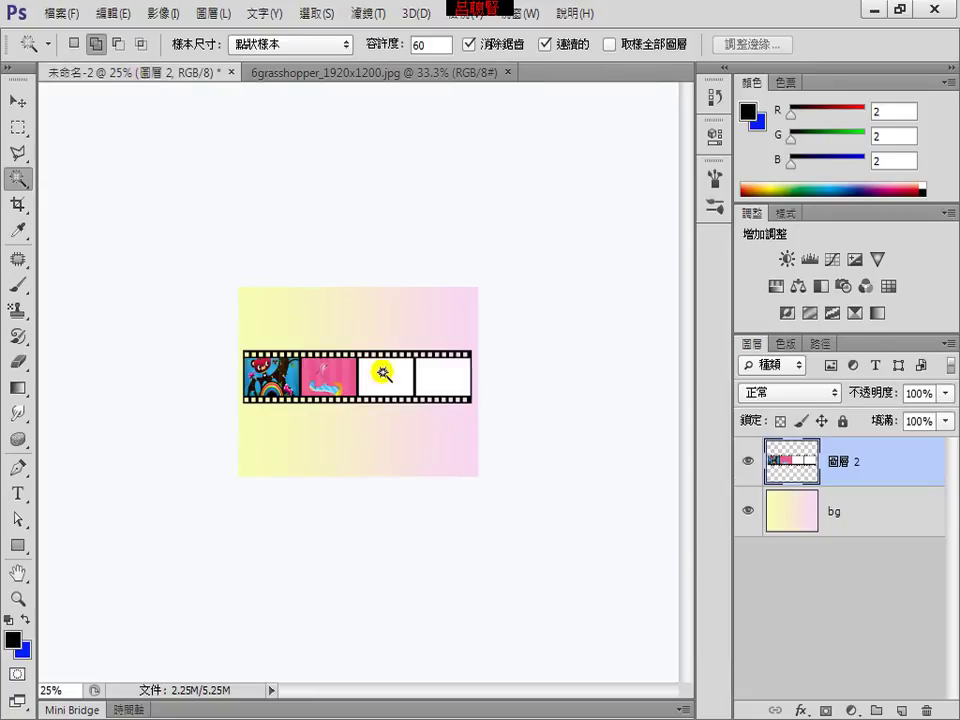
{"action": "left_click", "coordinate": [391, 383]}
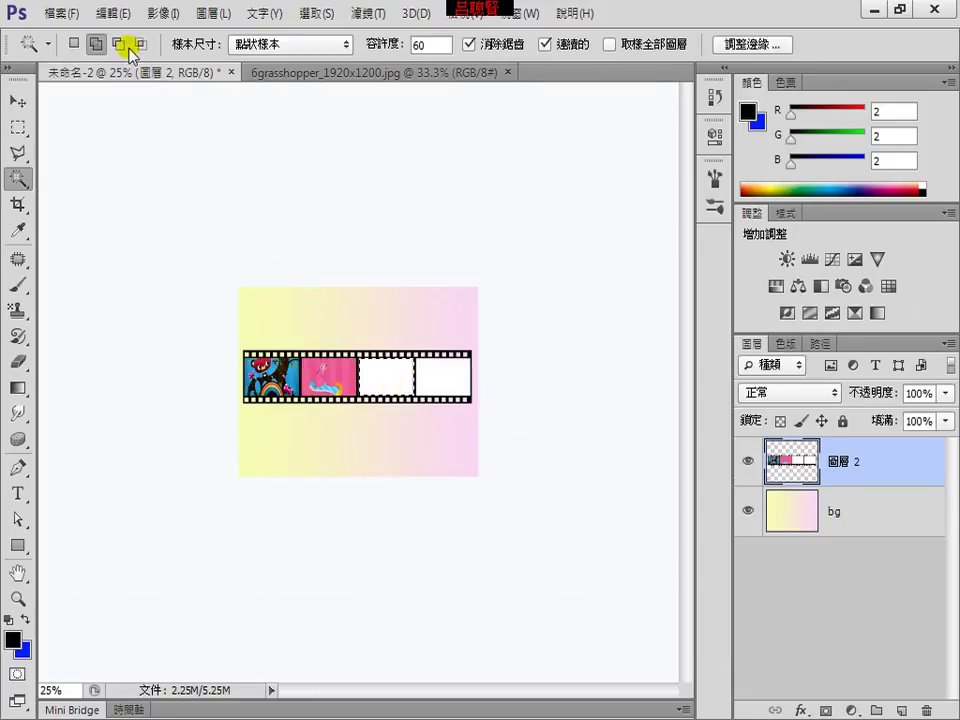
{"action": "left_click", "coordinate": [111, 13]}
{"action": "mouse_move", "coordinate": [220, 189]}
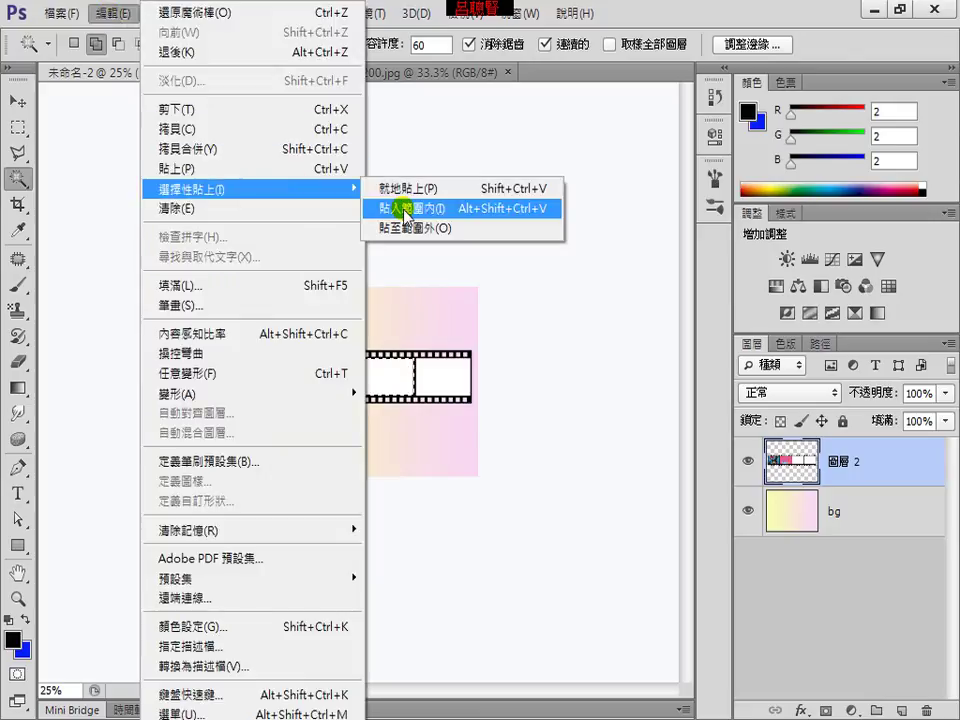
{"action": "left_click", "coordinate": [411, 209]}
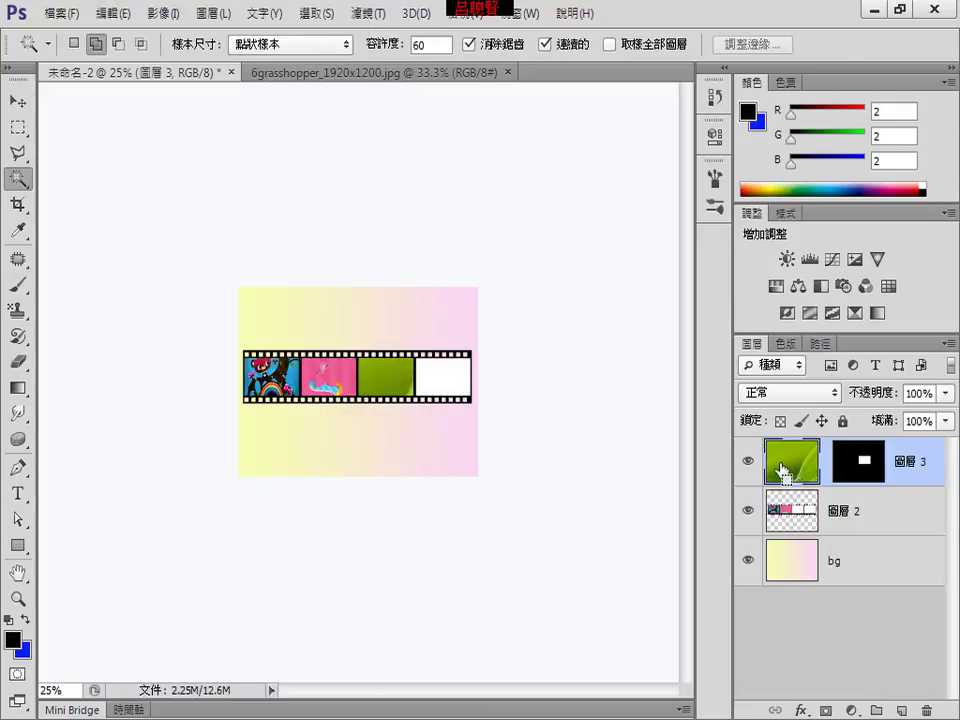
Scale the pasted grasshopper to about 17.29% × 18% to fit the third frame
{"action": "key", "text": "ctrl+t"}
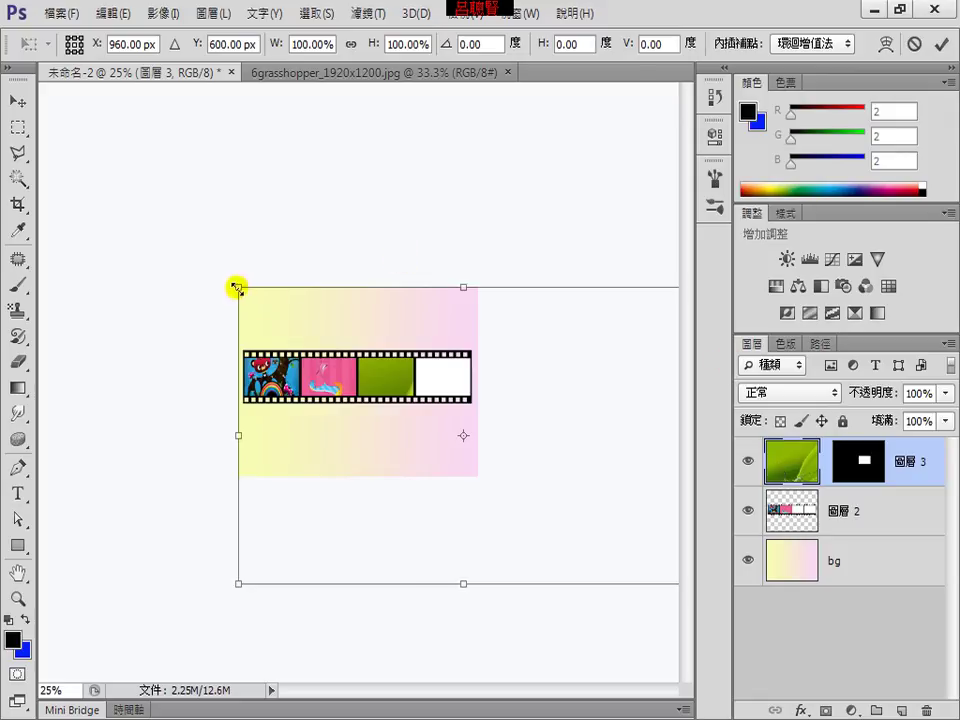
{"action": "left_click_drag", "start_coordinate": [237, 288], "coordinate": [343, 351]}
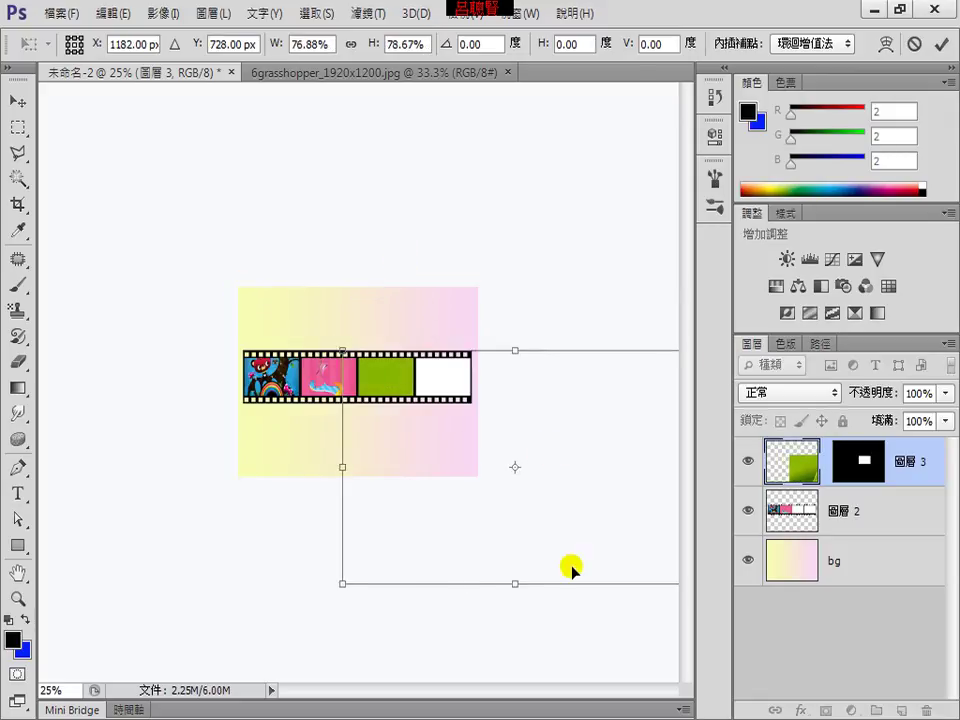
{"action": "key", "text": "ctrl+minus"}
{"action": "key", "text": "ctrl+minus"}
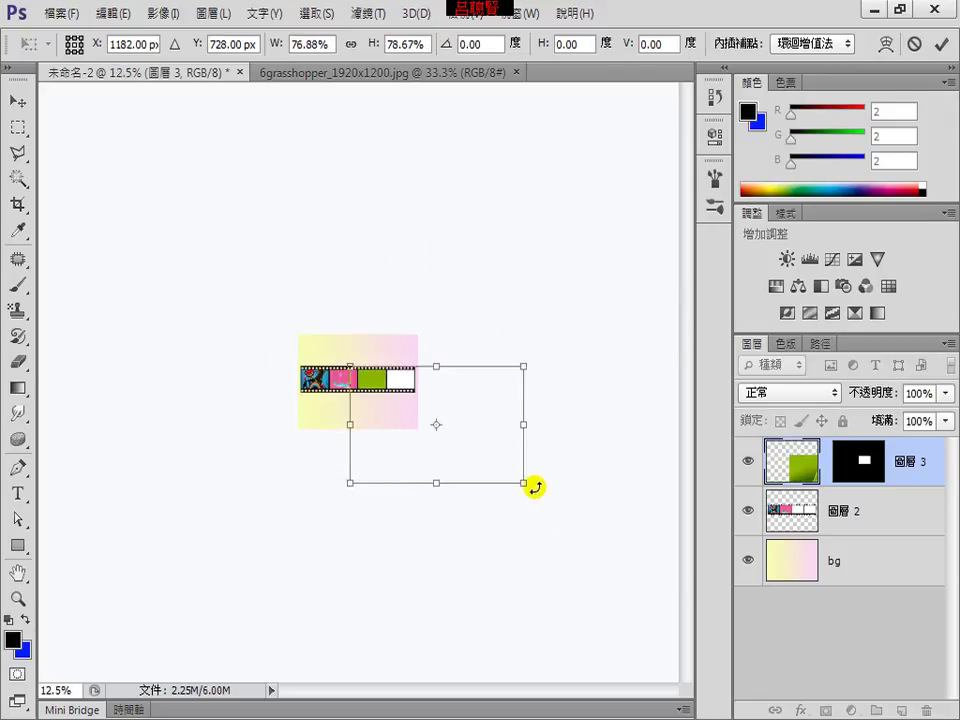
{"action": "left_click_drag", "start_coordinate": [524, 483], "coordinate": [389, 395]}
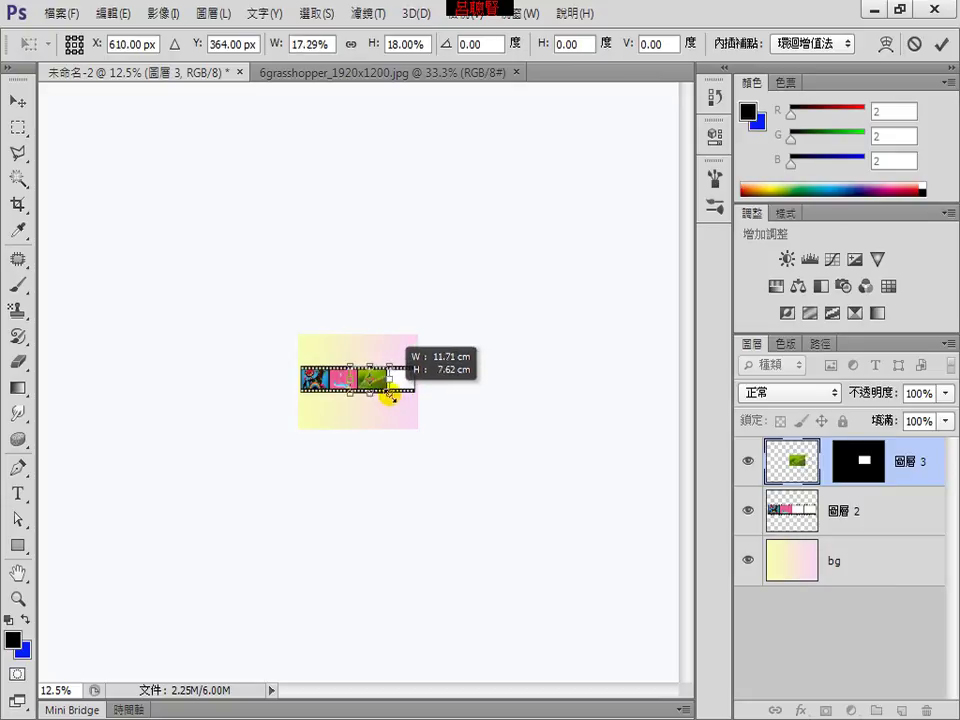
{"action": "key", "text": "Return"}
Open the 4sots footprints image and select all of it
{"action": "key", "text": "w"}
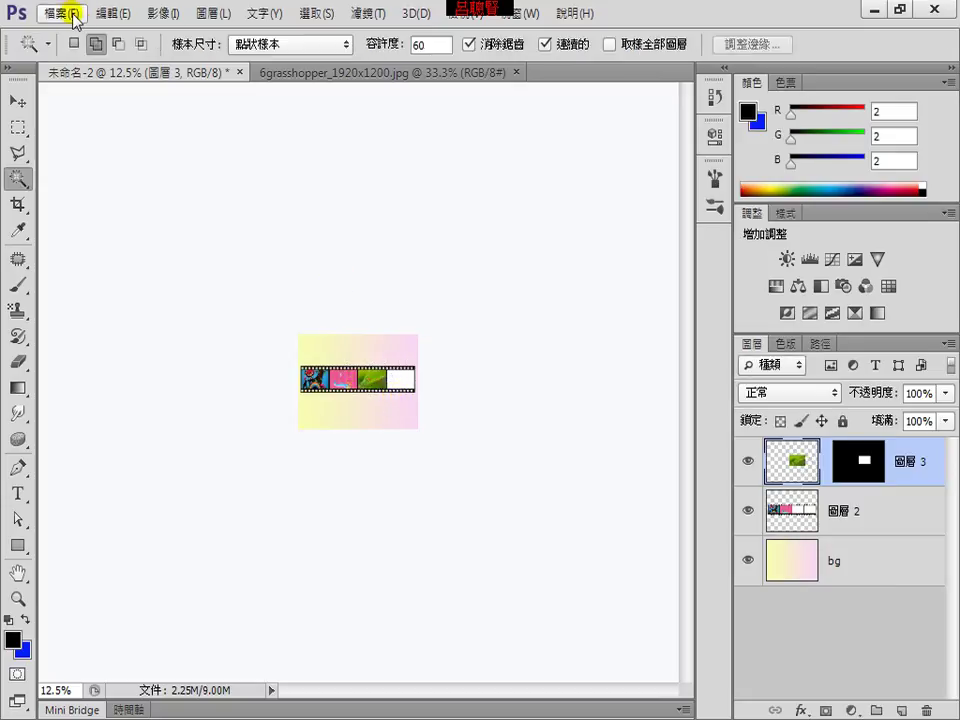
{"action": "left_click", "coordinate": [73, 14]}
{"action": "left_click", "coordinate": [75, 54]}
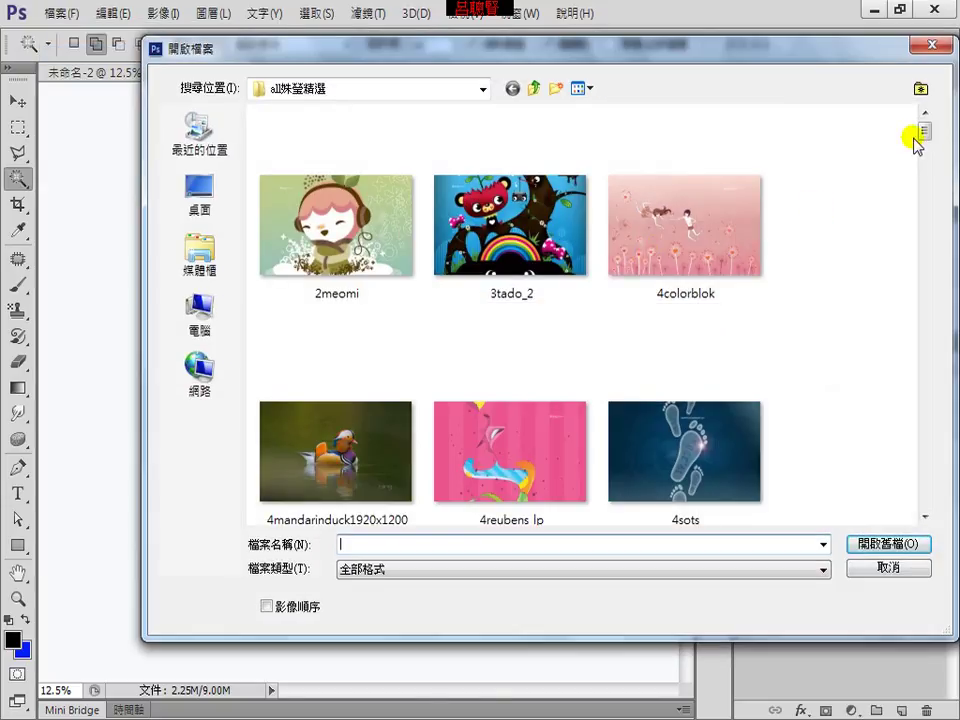
{"action": "left_click_drag", "start_coordinate": [921, 135], "coordinate": [921, 148]}
{"action": "left_click", "coordinate": [730, 160]}
{"action": "double_click", "coordinate": [730, 160]}
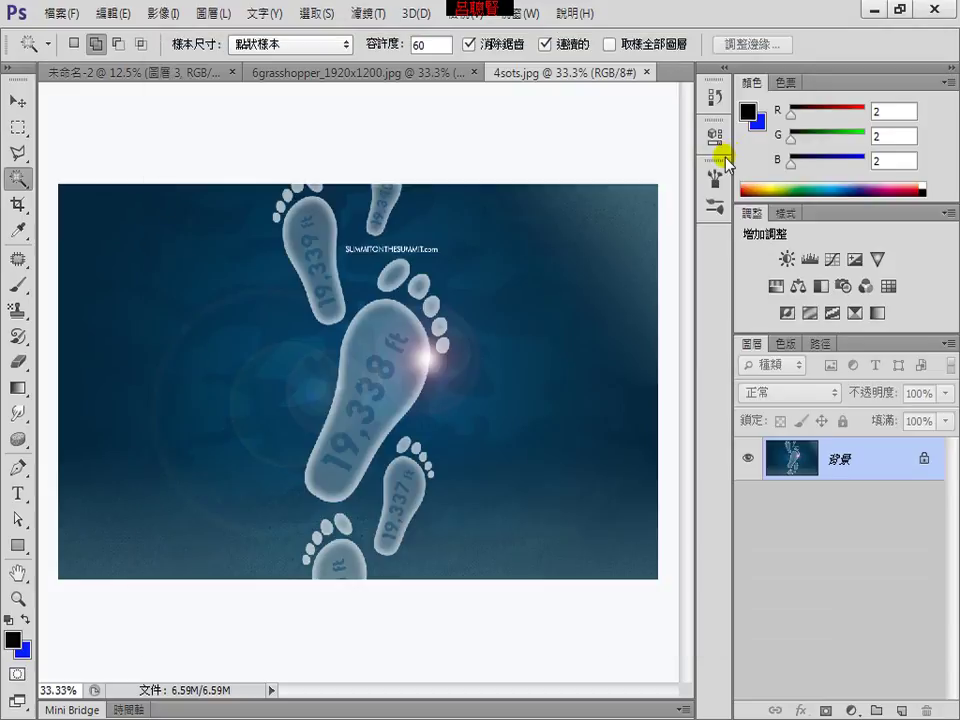
{"action": "key", "text": "ctrl+a"}
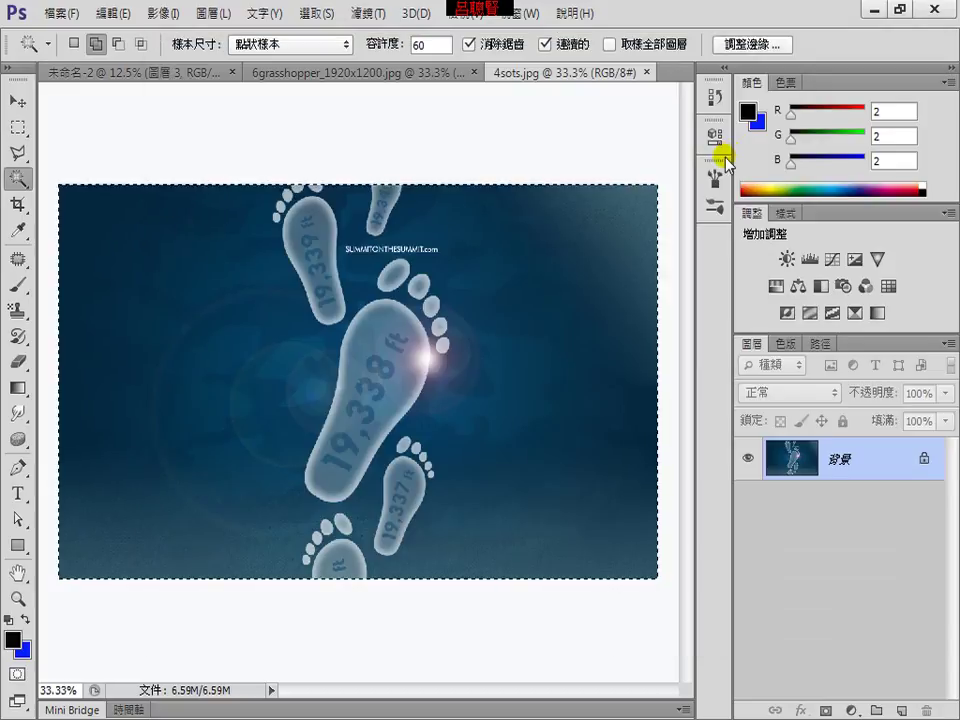
Merge the grasshopper layer with 圖層 2, then Magic Wand the empty last frame
{"action": "left_click", "coordinate": [106, 73]}
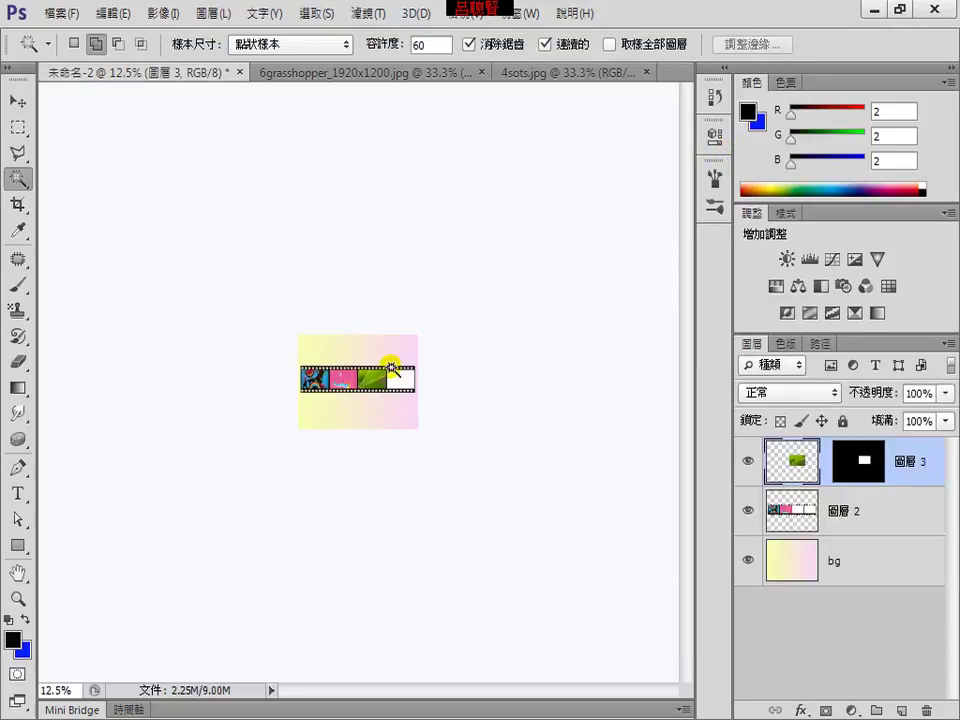
{"action": "left_click", "coordinate": [845, 517], "text": "shift"}
{"action": "right_click", "coordinate": [845, 512]}
{"action": "left_click", "coordinate": [600, 490]}
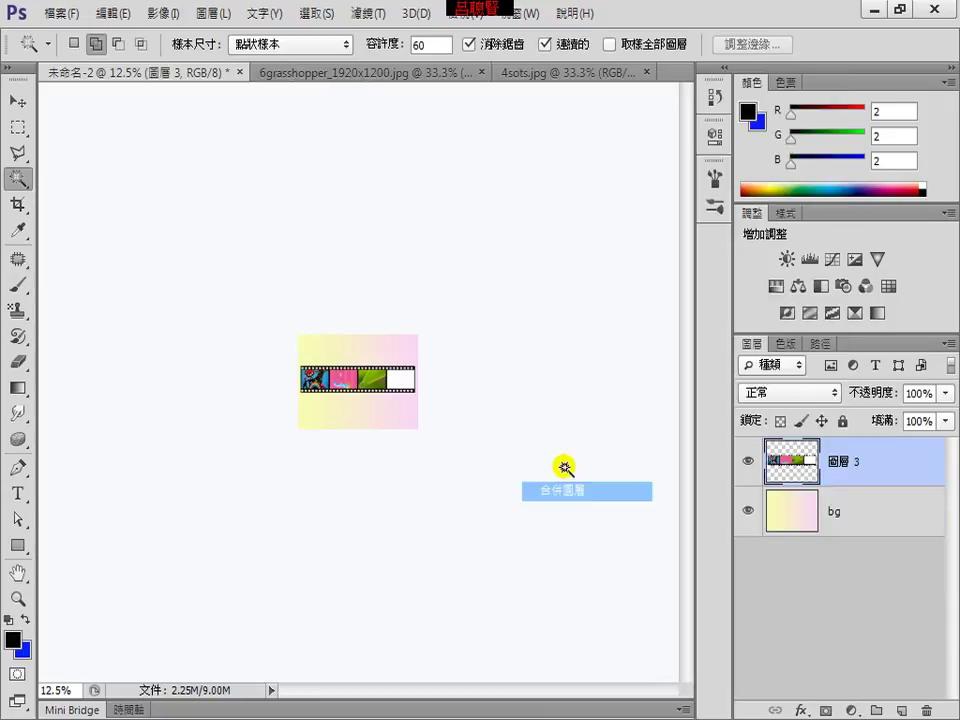
{"action": "left_click", "coordinate": [401, 377]}
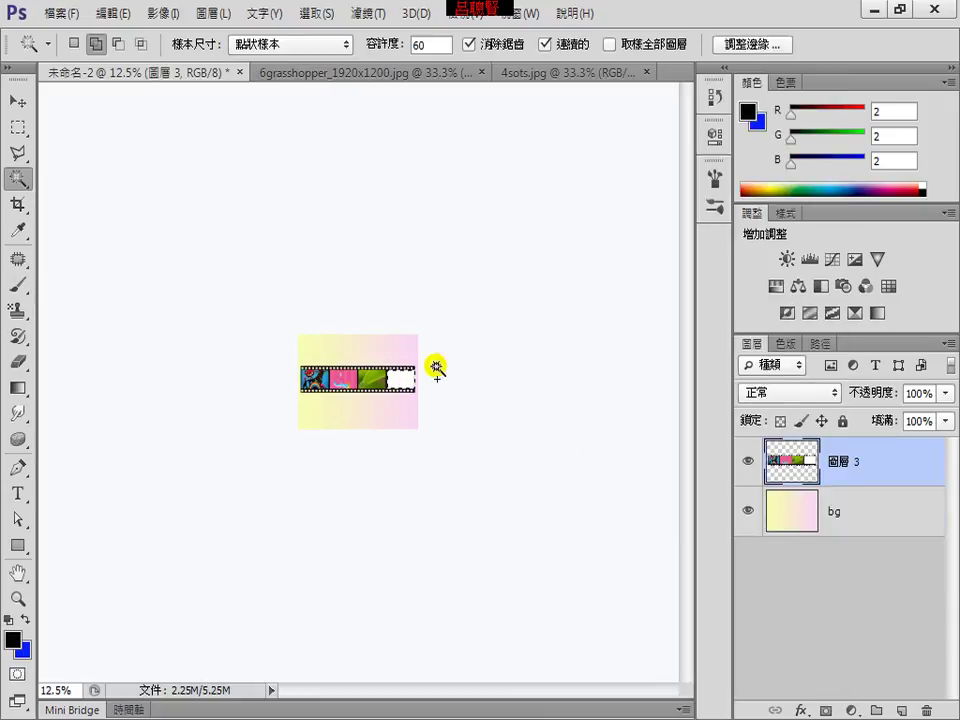
Paste the footprints image into the last frame and scale it to fit
{"action": "left_click", "coordinate": [112, 15]}
{"action": "mouse_move", "coordinate": [220, 189]}
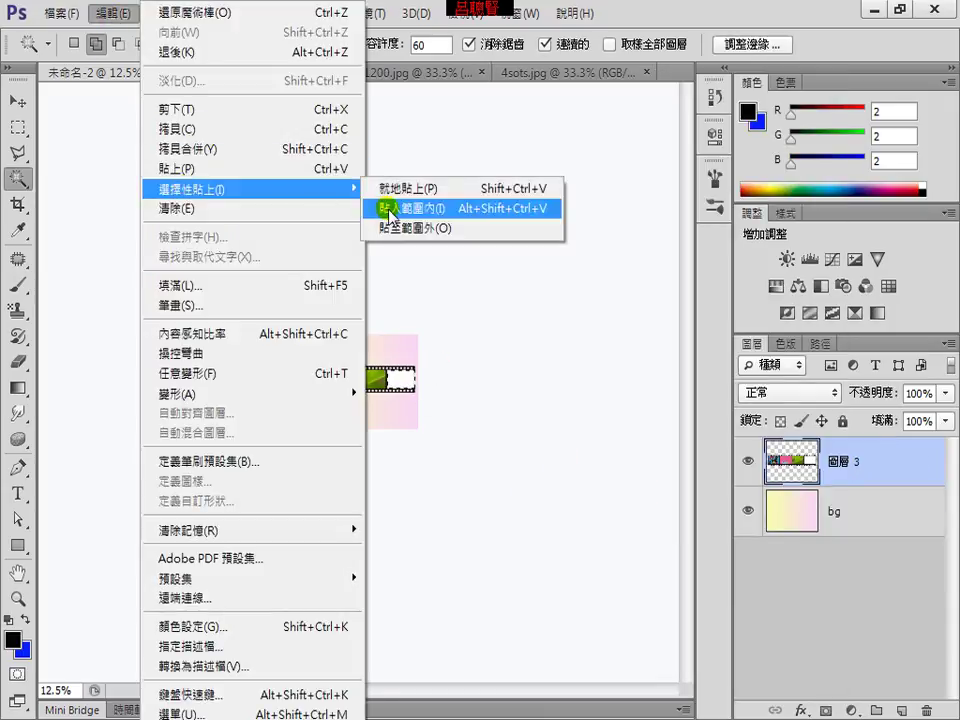
{"action": "left_click", "coordinate": [388, 210]}
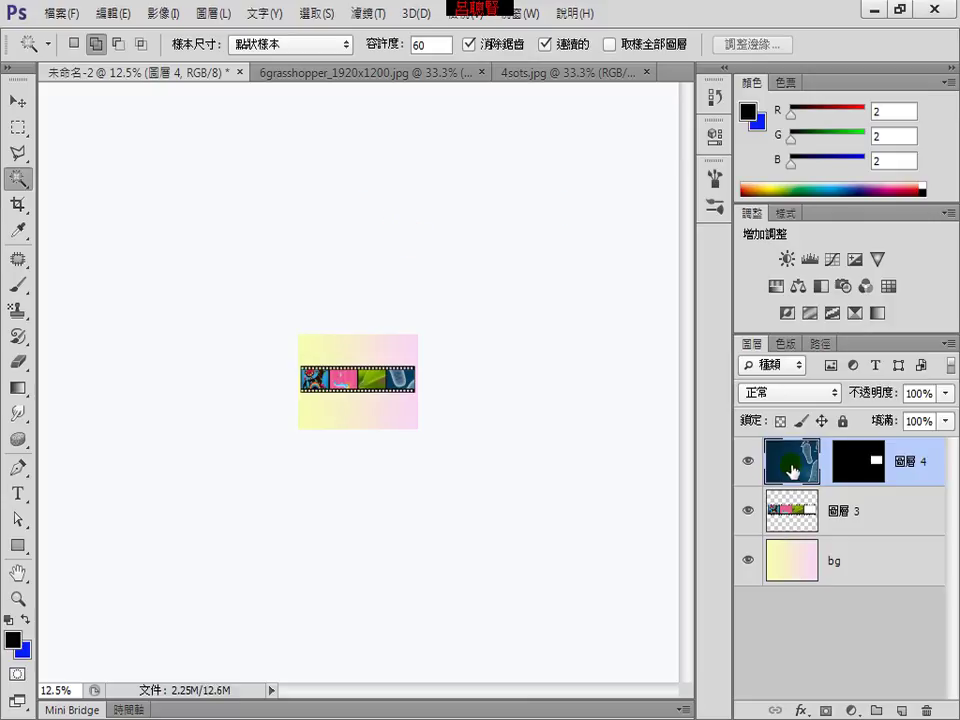
{"action": "key", "text": "ctrl+t"}
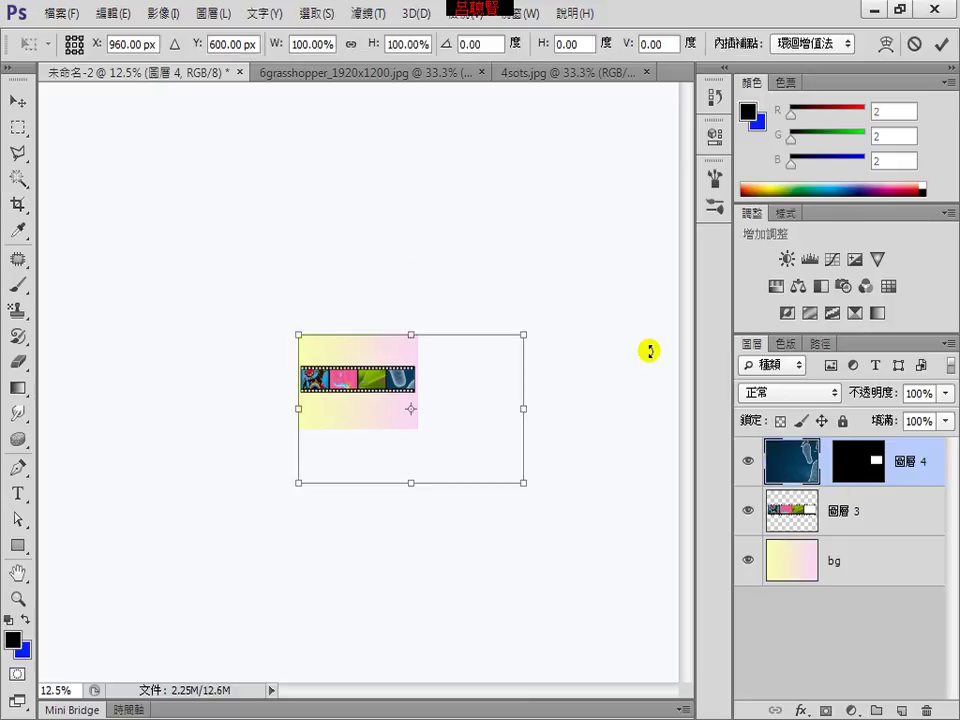
{"action": "left_click_drag", "start_coordinate": [531, 491], "coordinate": [420, 396]}
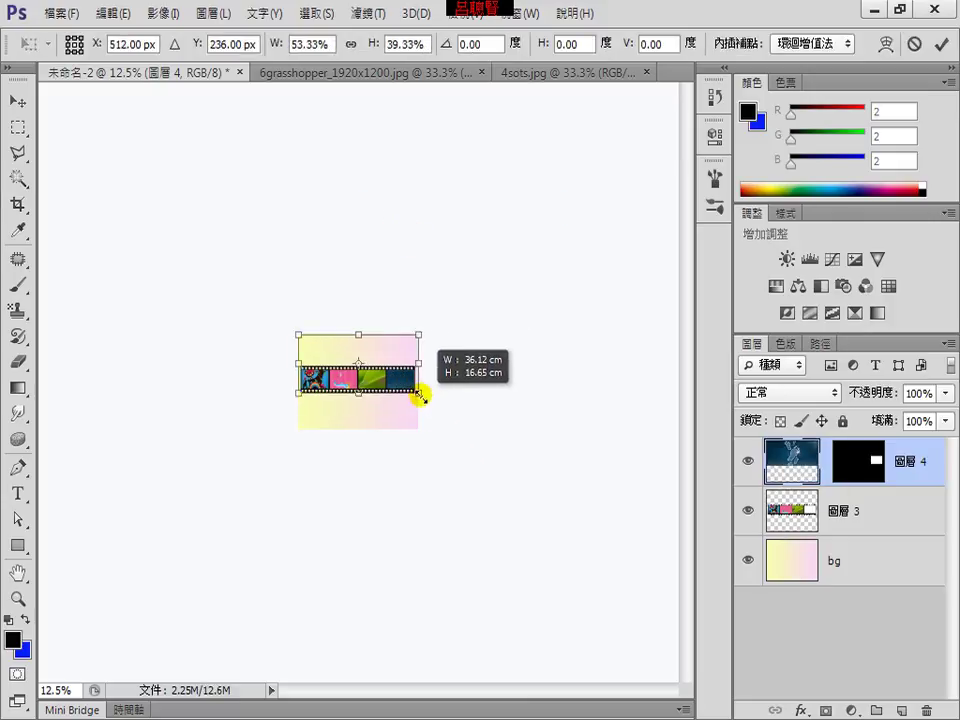
{"action": "left_click_drag", "start_coordinate": [298, 336], "coordinate": [383, 368]}
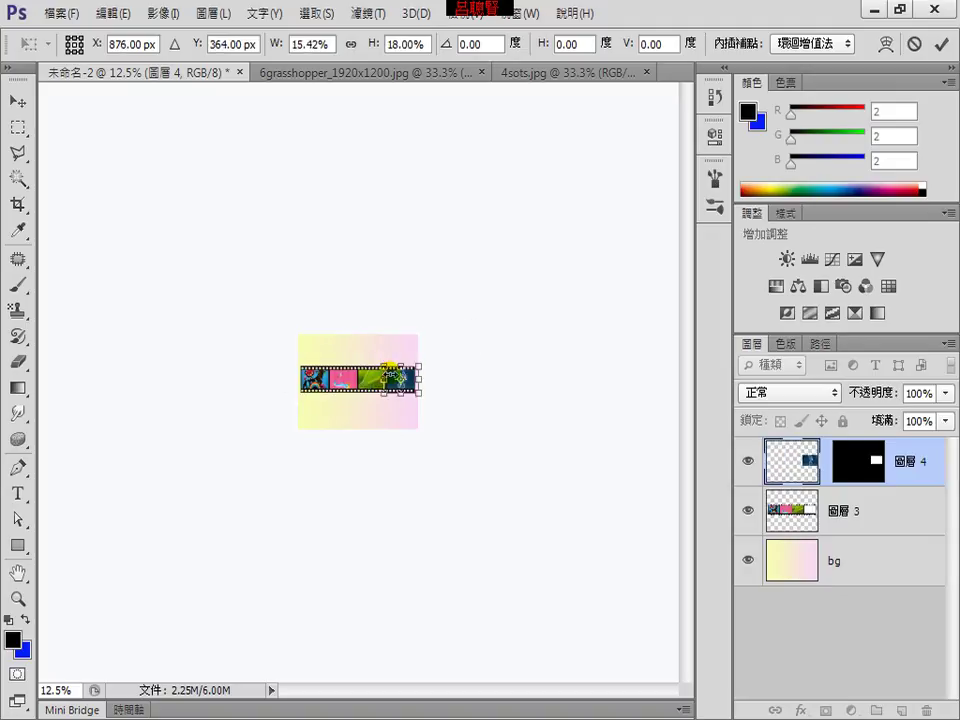
{"action": "key", "text": "Return"}
Merge the footprints layer with 圖層 3 into the single strip layer 圖層 4
{"action": "key", "text": "w"}
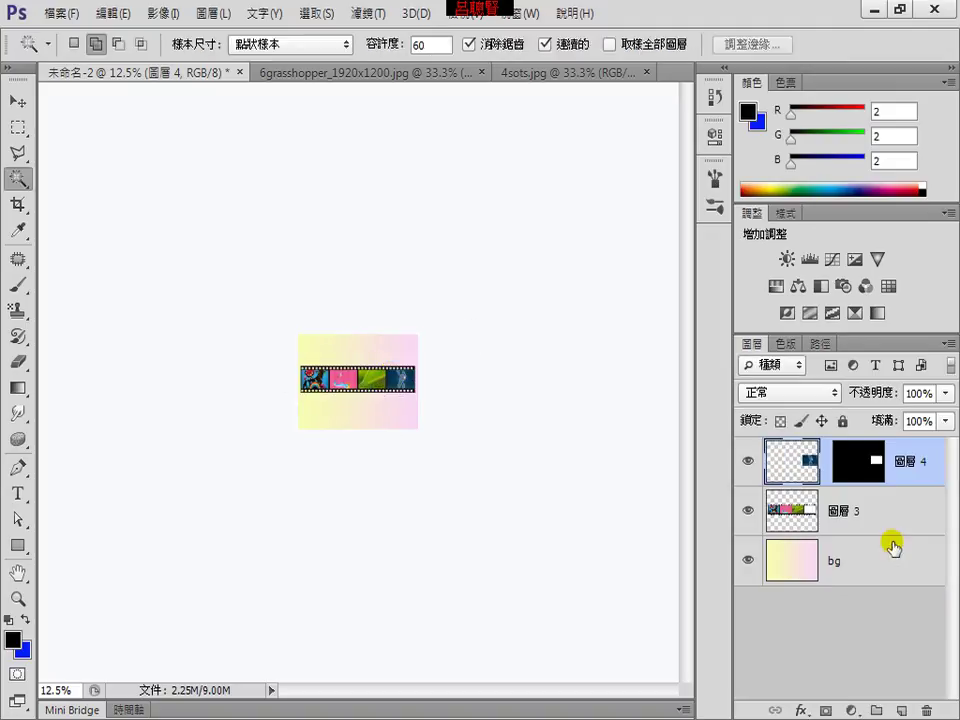
{"action": "left_click", "coordinate": [881, 512], "text": "shift"}
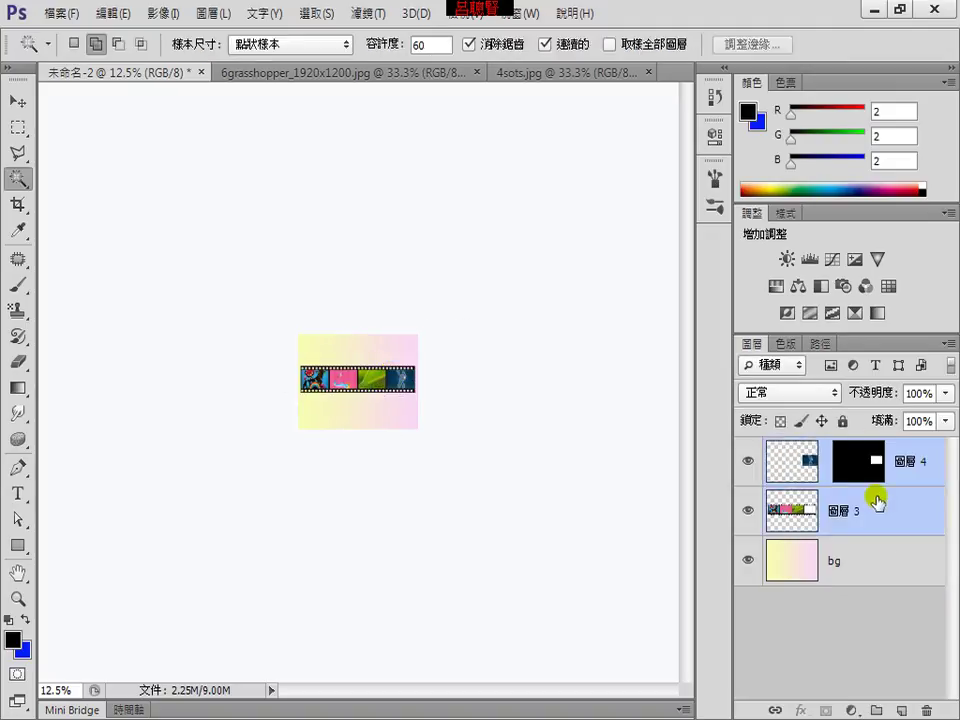
{"action": "right_click", "coordinate": [876, 500]}
{"action": "left_click", "coordinate": [549, 493]}
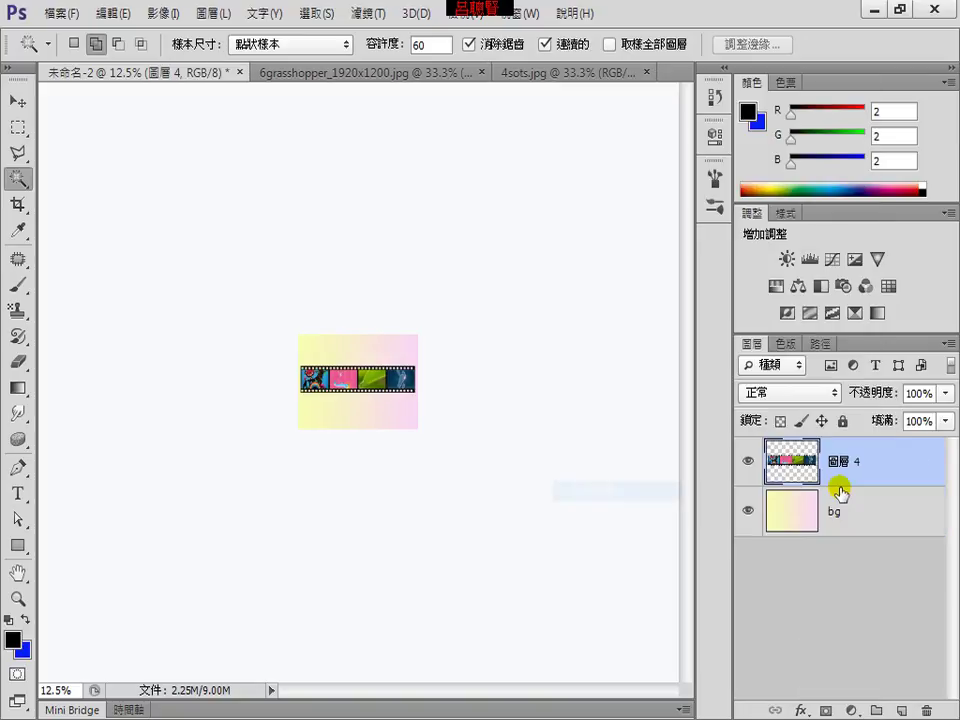
Apply a Flag warp with 50% bend to the film strip on Layer 4
{"action": "key", "text": "ctrl+0"}
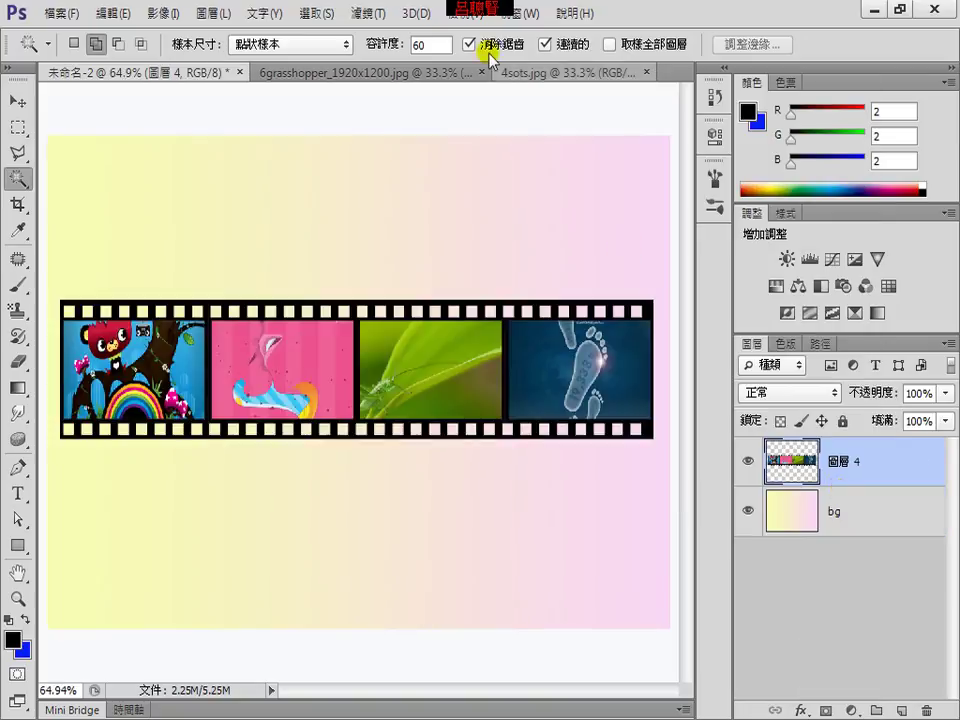
{"action": "left_click", "coordinate": [466, 13]}
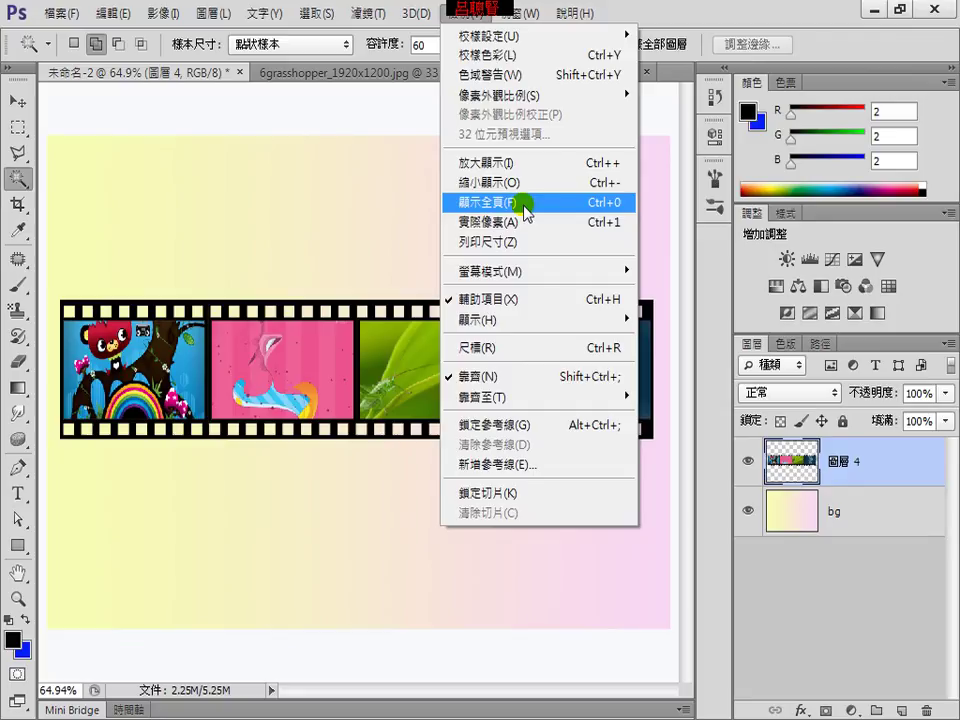
{"action": "left_click", "coordinate": [793, 370]}
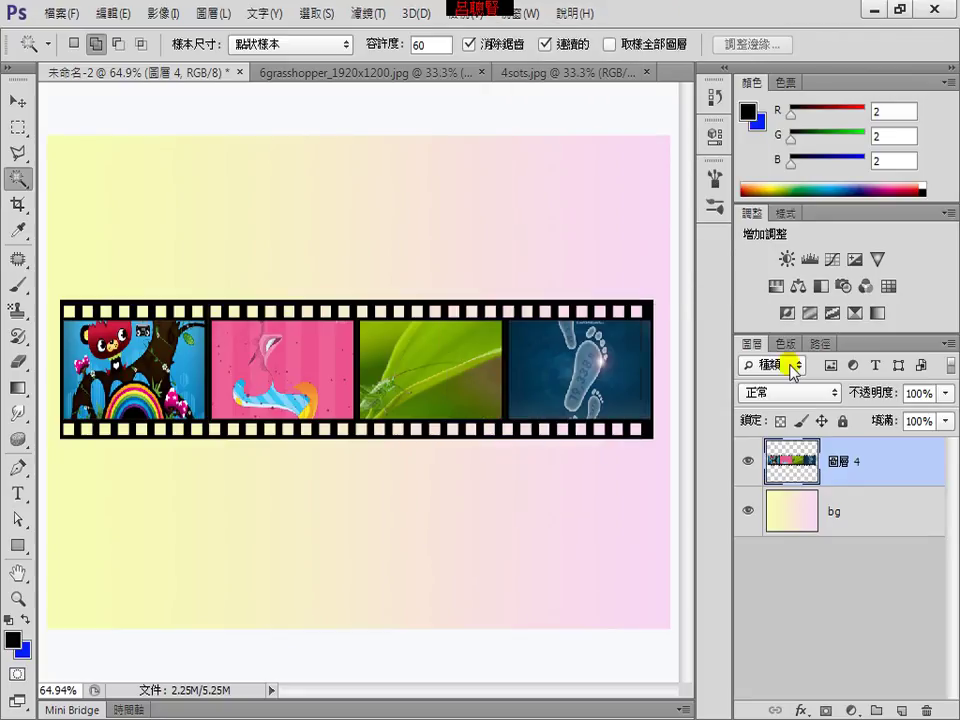
{"action": "left_click", "coordinate": [785, 455]}
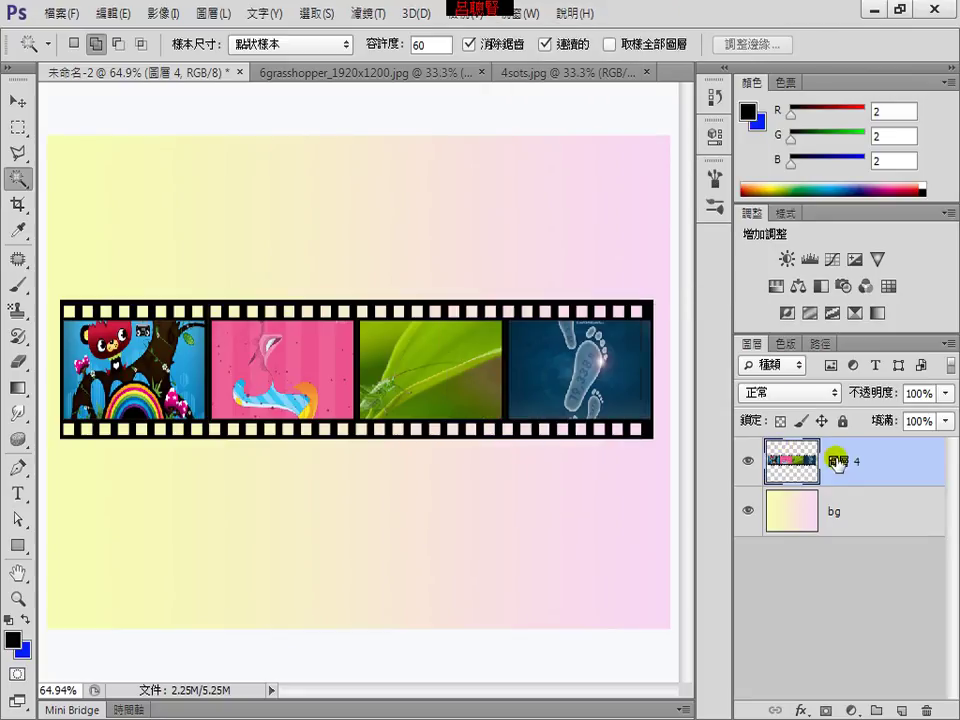
{"action": "left_click", "coordinate": [112, 13]}
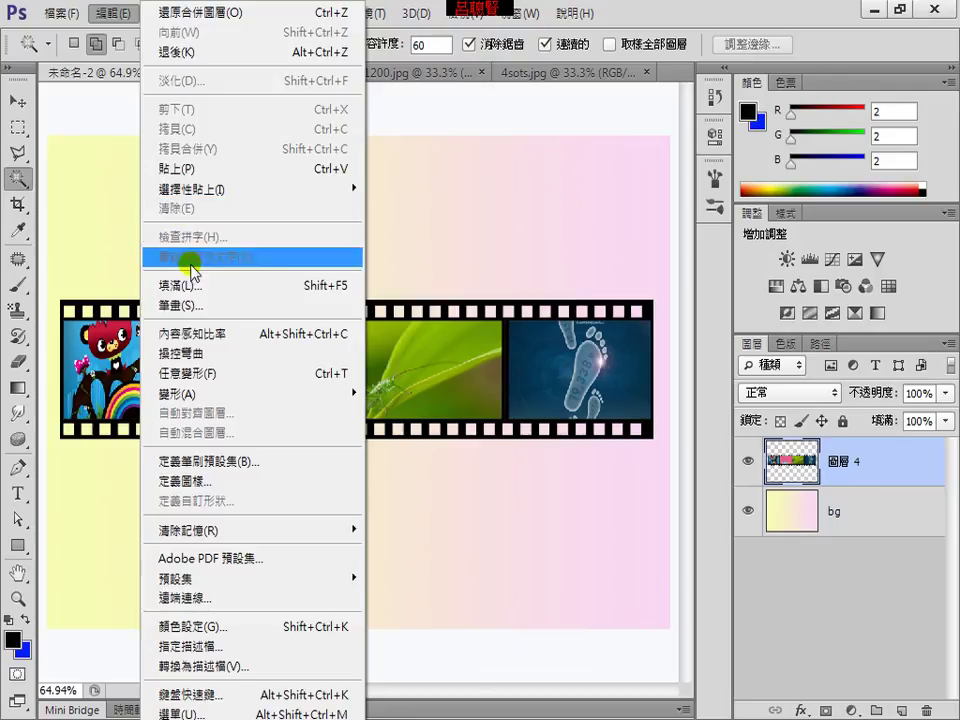
{"action": "mouse_move", "coordinate": [250, 393]}
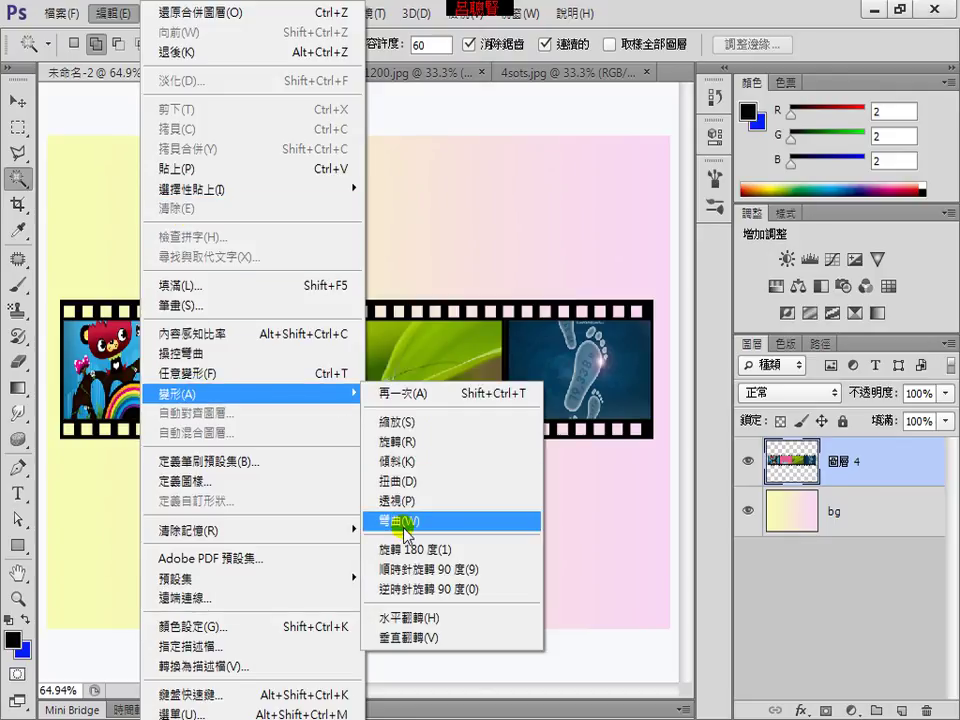
{"action": "left_click", "coordinate": [404, 522]}
{"action": "left_click", "coordinate": [214, 44]}
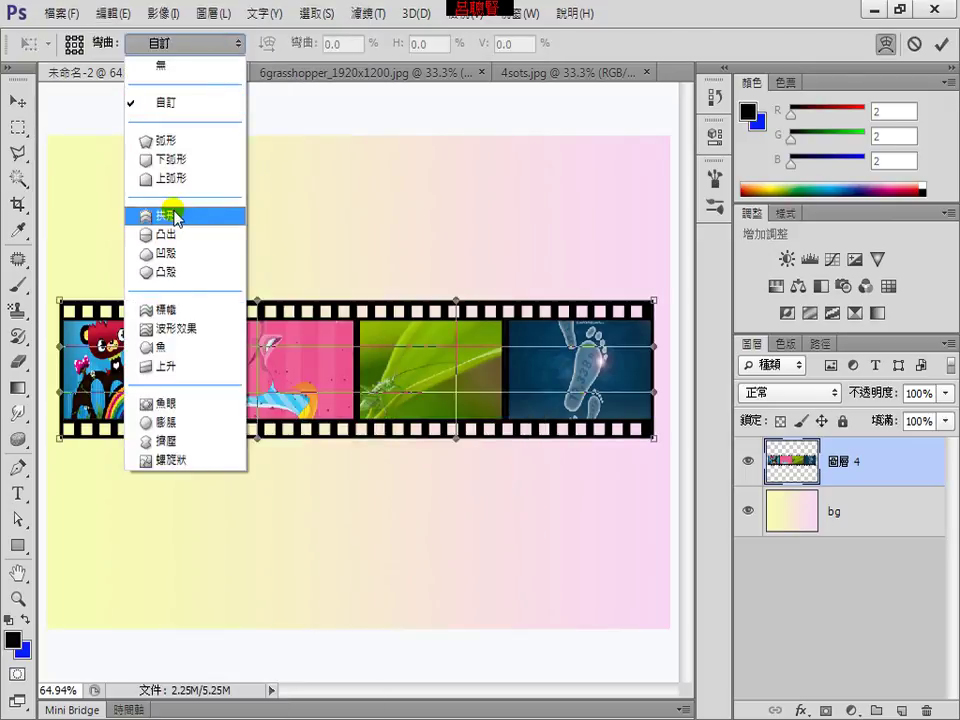
{"action": "left_click", "coordinate": [172, 310]}
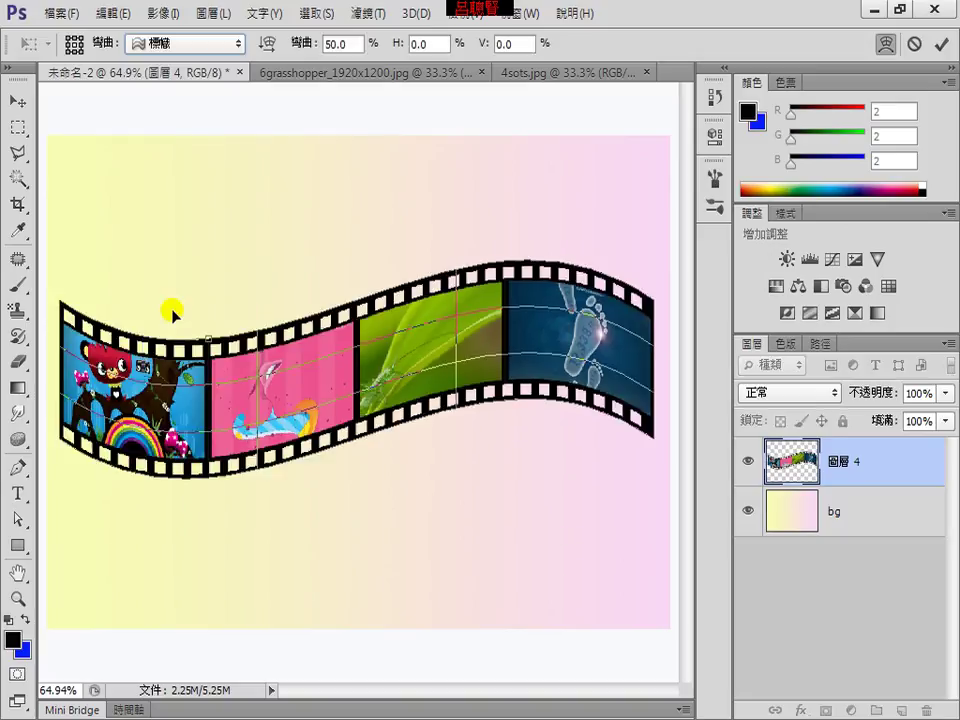
{"action": "left_click", "coordinate": [939, 45]}
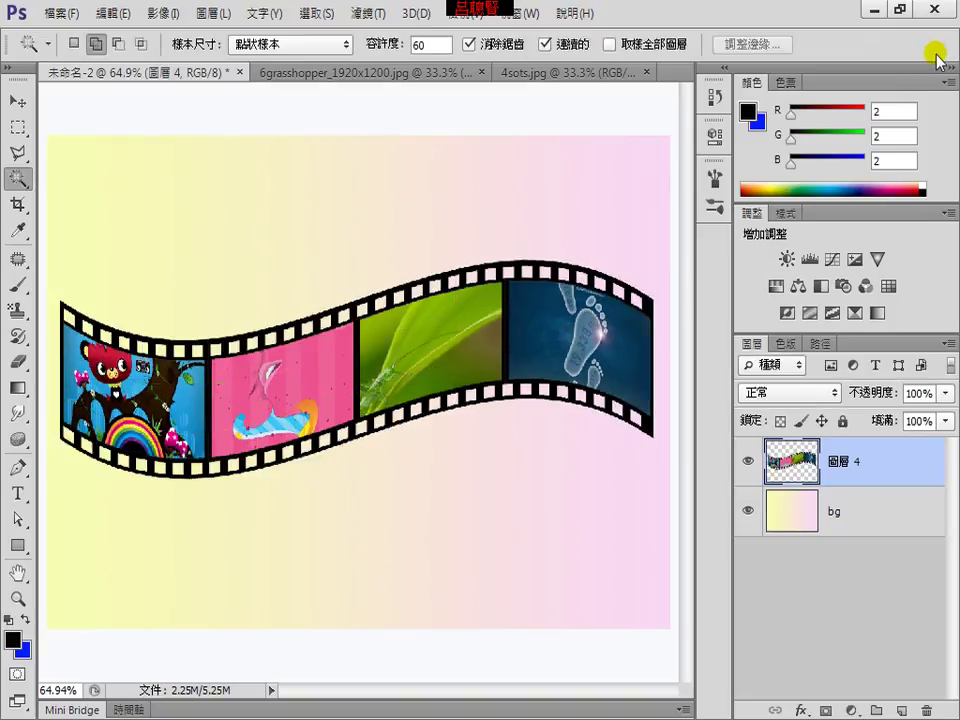
Distort the wavy strip into perspective, enlarging its left end and shrinking the right
{"action": "left_click", "coordinate": [110, 13]}
{"action": "mouse_move", "coordinate": [250, 393]}
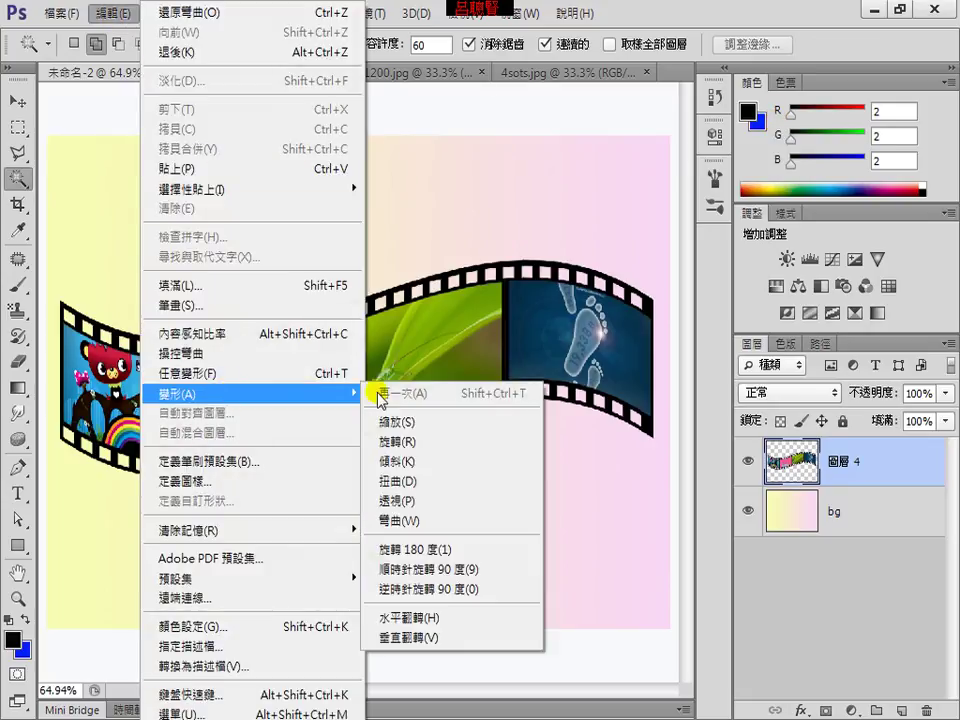
{"action": "left_click", "coordinate": [405, 484]}
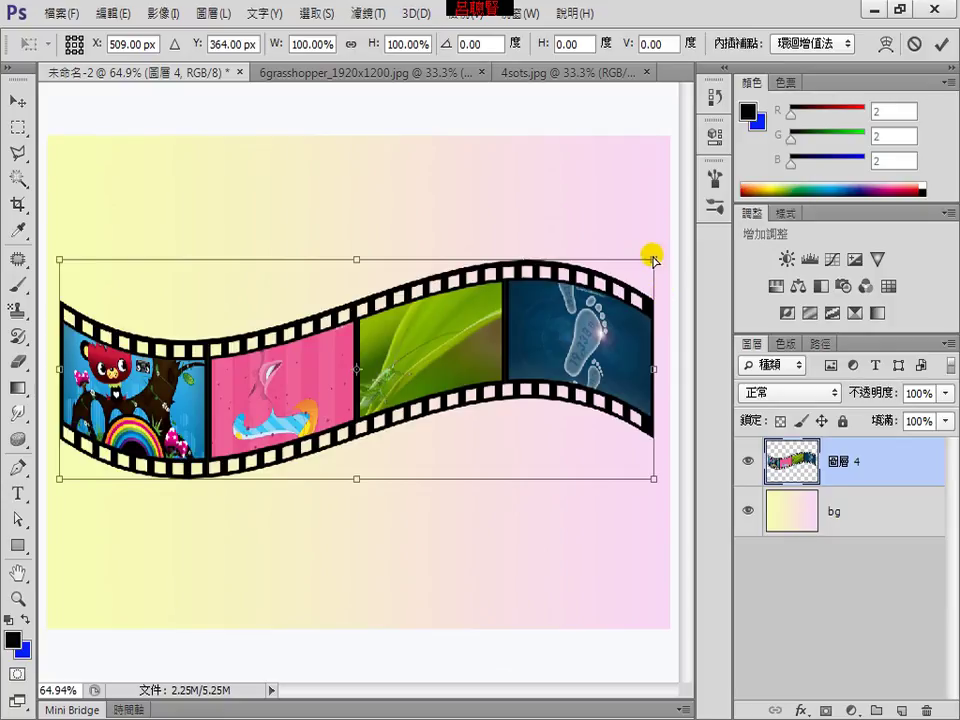
{"action": "left_click_drag", "start_coordinate": [653, 260], "coordinate": [623, 282]}
{"action": "mouse_move", "coordinate": [653, 478]}
{"action": "left_mouse_down"}
{"action": "mouse_move", "coordinate": [625, 377]}
{"action": "mouse_move", "coordinate": [637, 352]}
{"action": "left_mouse_up"}
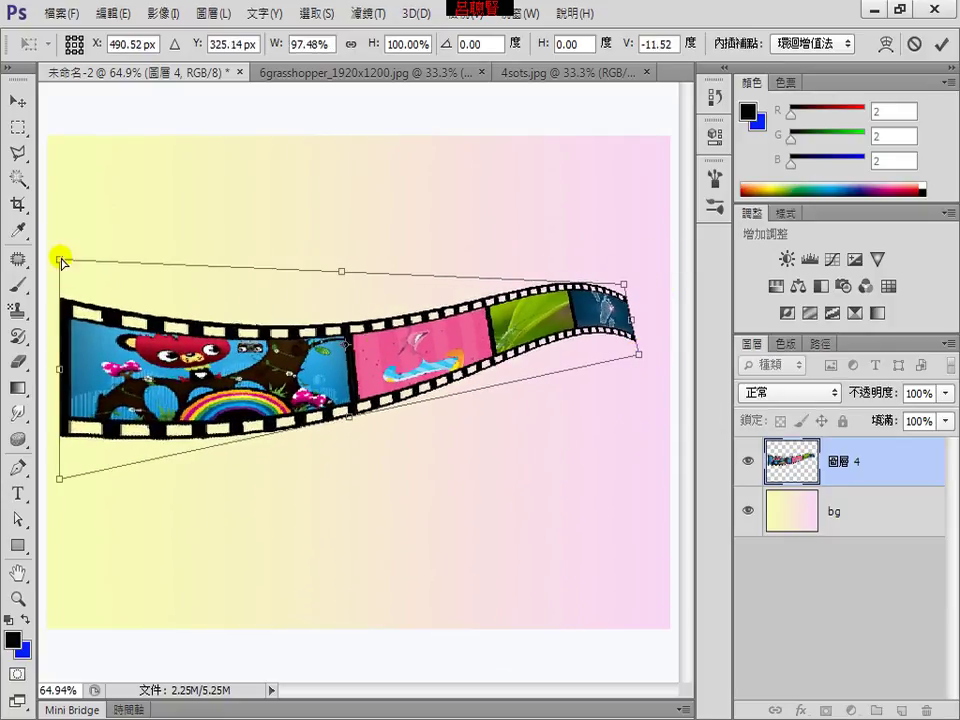
{"action": "left_click_drag", "start_coordinate": [61, 262], "coordinate": [133, 212]}
{"action": "mouse_move", "coordinate": [61, 477]}
{"action": "left_mouse_down"}
{"action": "mouse_move", "coordinate": [77, 506]}
{"action": "mouse_move", "coordinate": [177, 531]}
{"action": "left_mouse_up"}
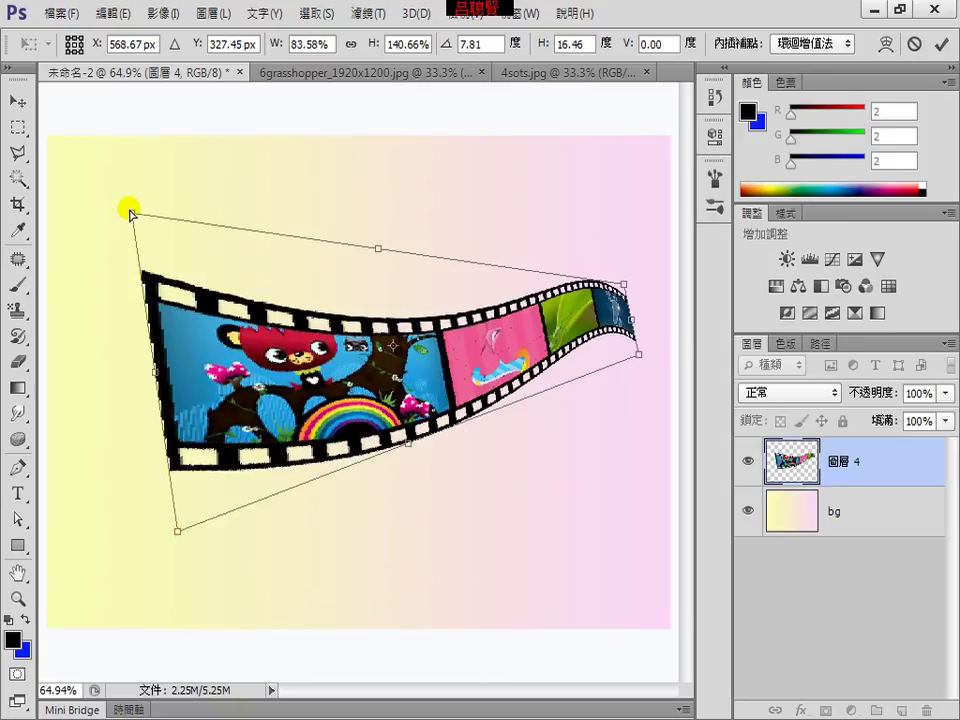
{"action": "mouse_move", "coordinate": [131, 213]}
{"action": "left_mouse_down"}
{"action": "mouse_move", "coordinate": [107, 246]}
{"action": "mouse_move", "coordinate": [136, 237]}
{"action": "left_mouse_up"}
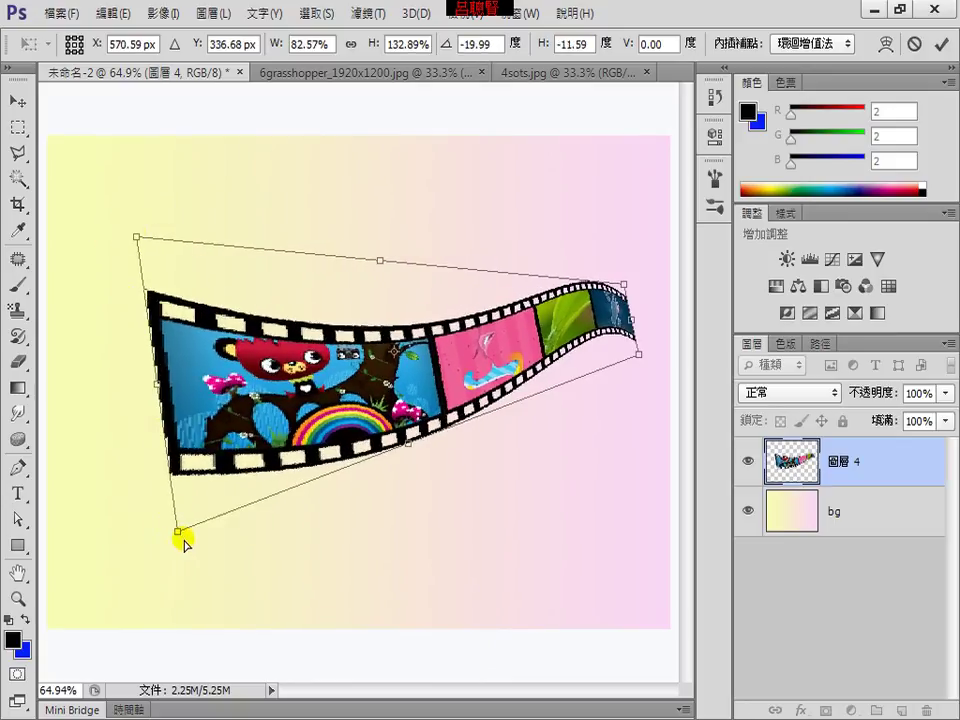
{"action": "left_click_drag", "start_coordinate": [178, 532], "coordinate": [153, 530]}
{"action": "left_click_drag", "start_coordinate": [136, 238], "coordinate": [124, 210]}
{"action": "mouse_move", "coordinate": [638, 357]}
{"action": "left_mouse_down"}
{"action": "mouse_move", "coordinate": [628, 336]}
{"action": "mouse_move", "coordinate": [639, 364]}
{"action": "left_mouse_up"}
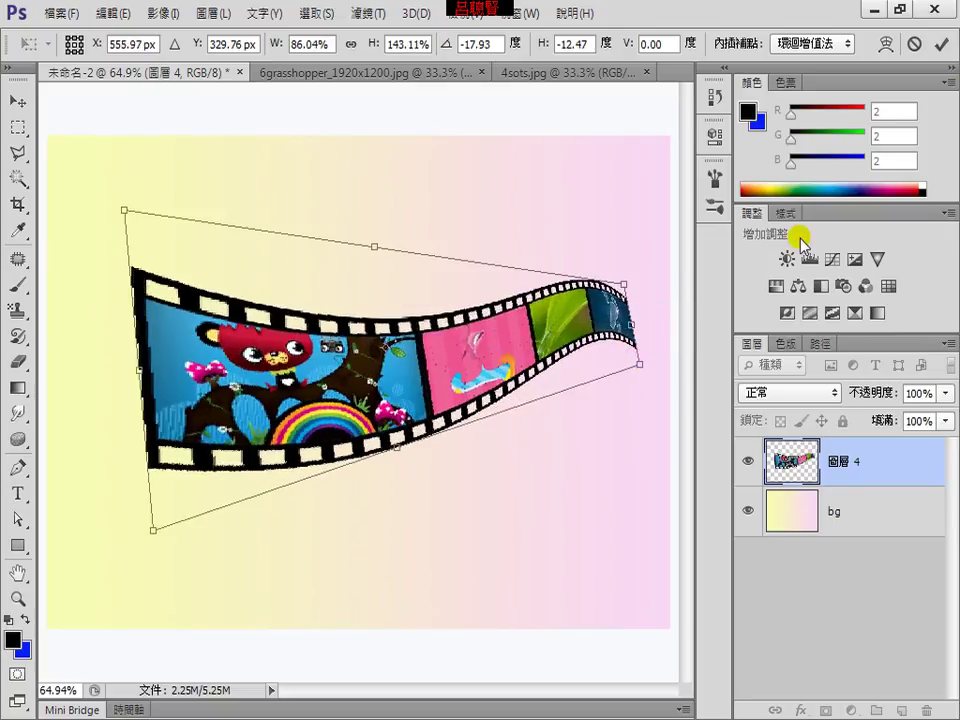
{"action": "left_click", "coordinate": [943, 47]}
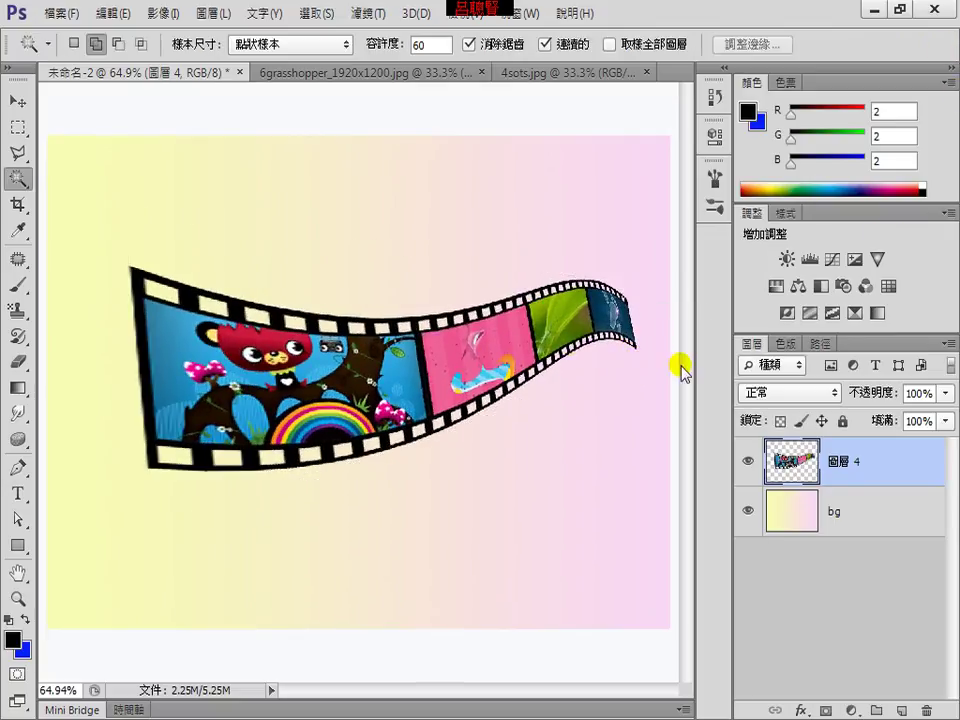
Nudge the strip slightly left and down, and add an empty Layer 5 above it
{"action": "left_click", "coordinate": [18, 101]}
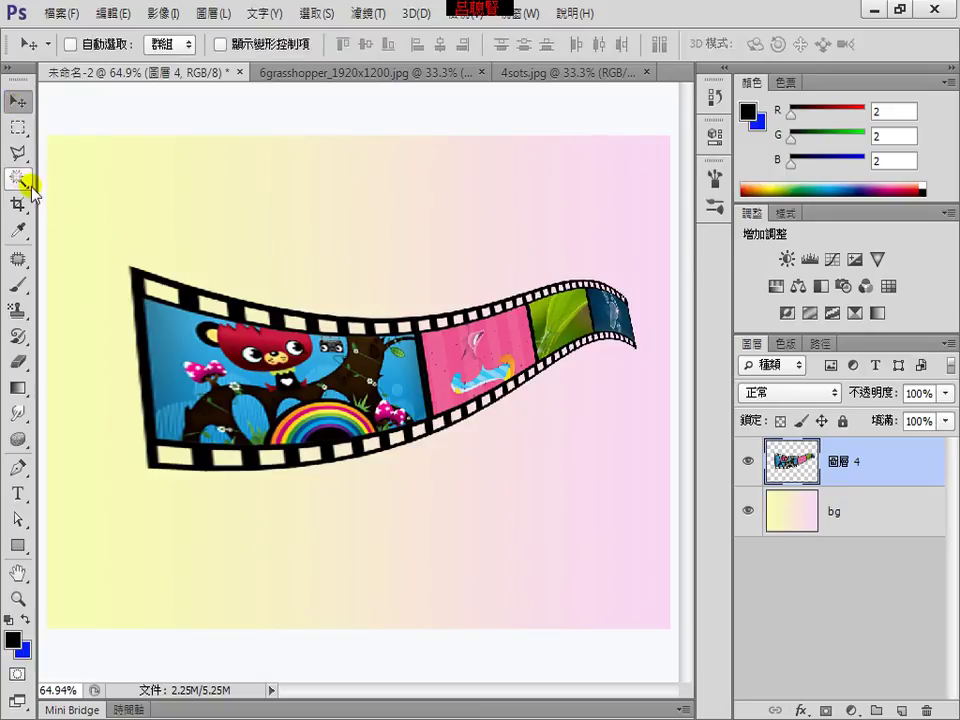
{"action": "left_click", "coordinate": [18, 101]}
{"action": "left_click_drag", "start_coordinate": [398, 396], "coordinate": [388, 402]}
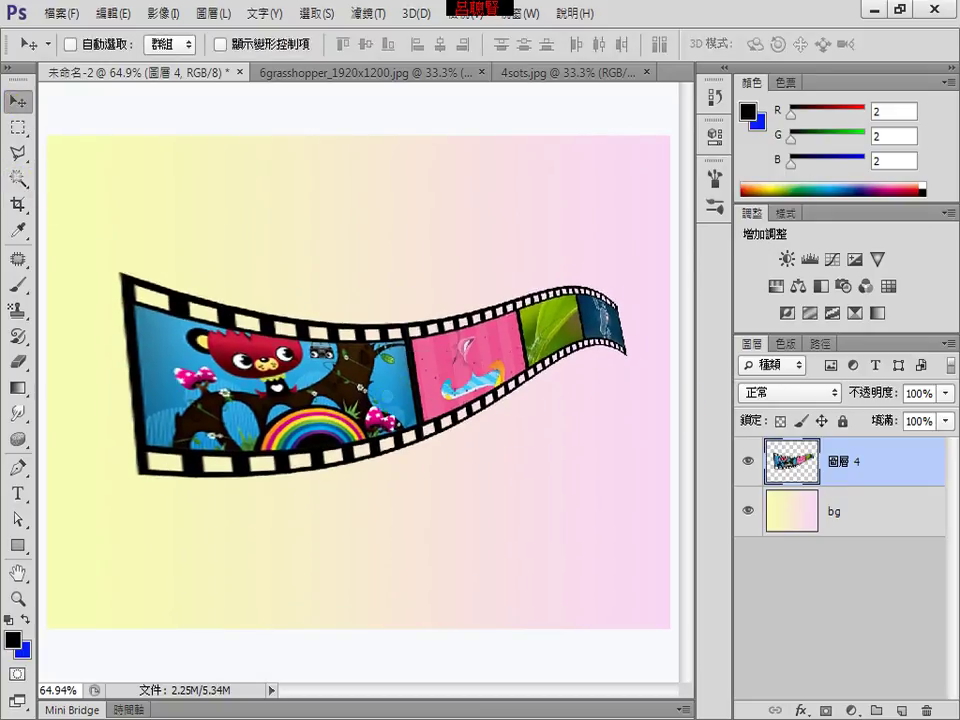
{"action": "left_click", "coordinate": [900, 710]}
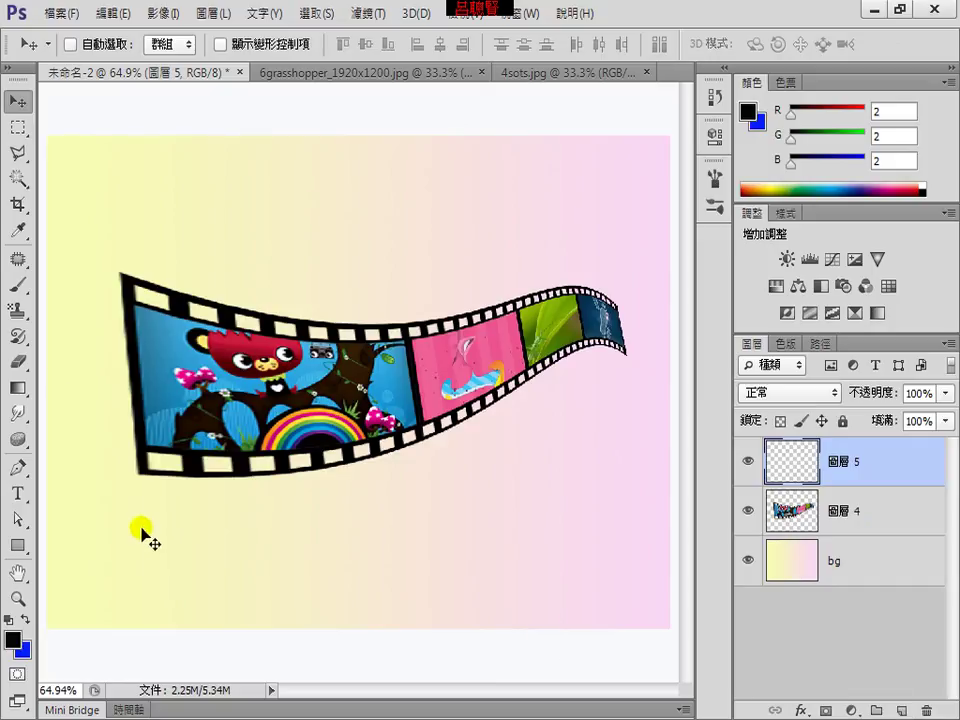
Set the Brush tool to a soft 116 px round tip with 0% hardness
{"action": "left_click", "coordinate": [17, 289]}
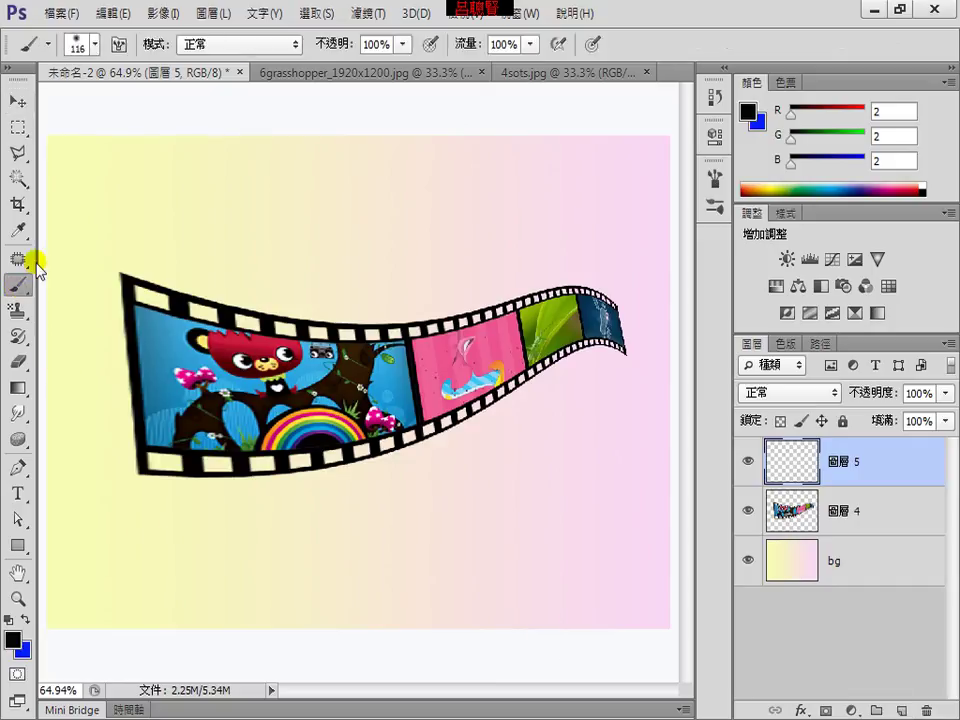
{"action": "left_click", "coordinate": [95, 44]}
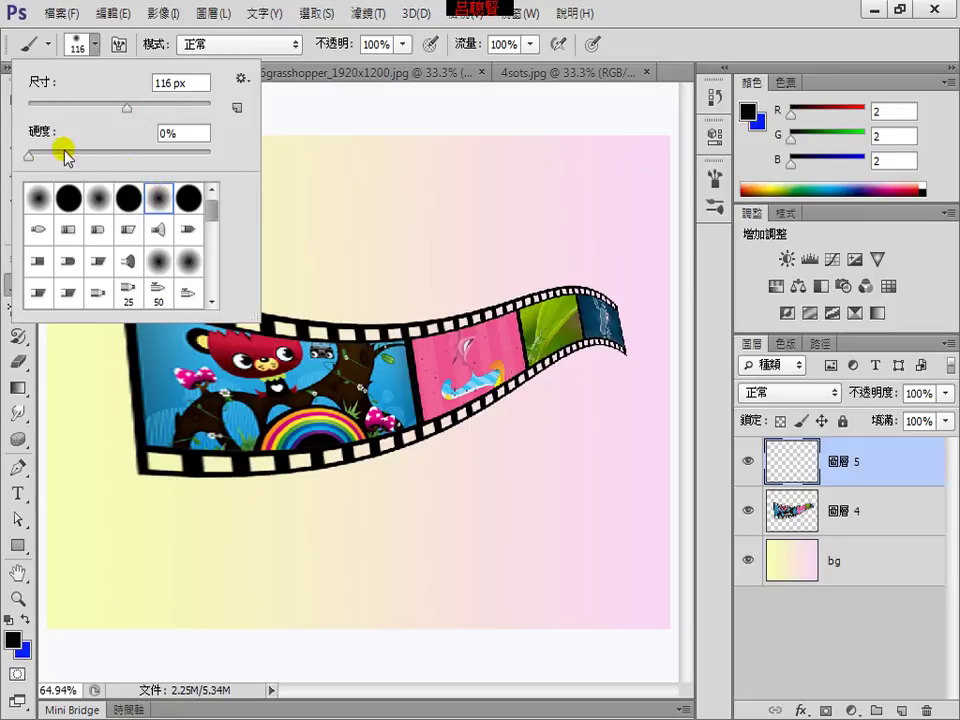
{"action": "left_click_drag", "start_coordinate": [30, 156], "coordinate": [214, 157]}
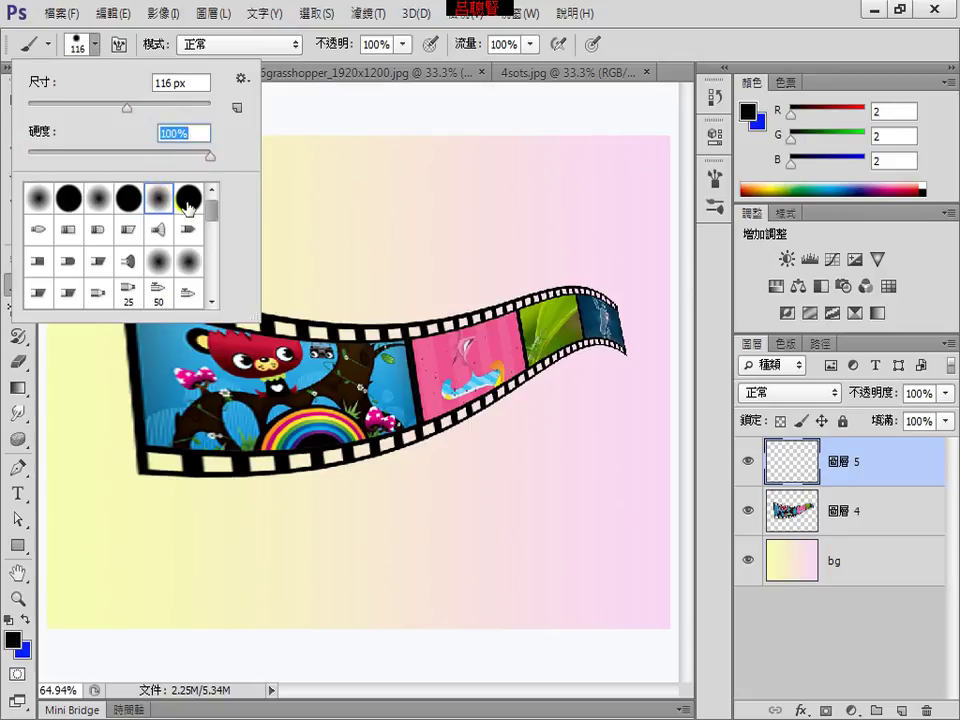
{"action": "left_click", "coordinate": [155, 205]}
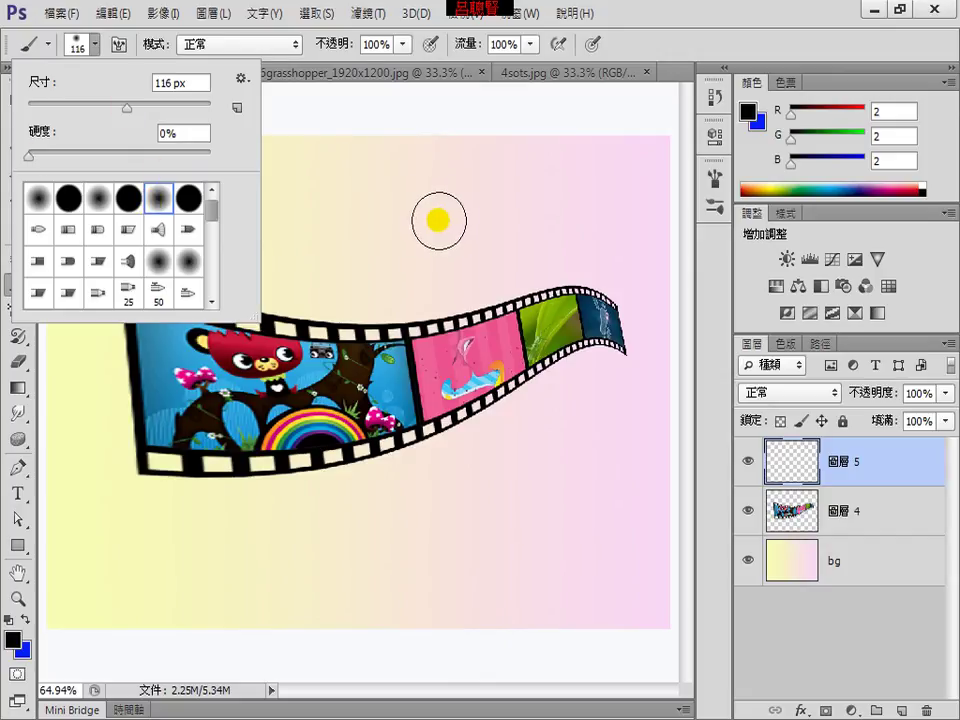
{"action": "key", "text": "Return"}
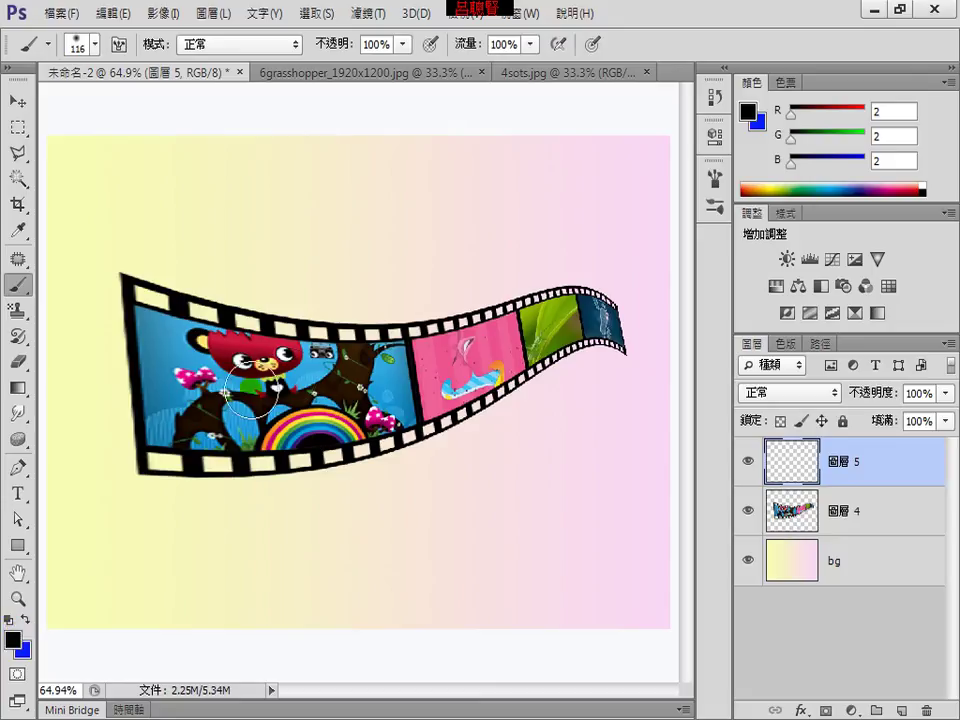
Paint a soft black horizontal stroke across the strip's middle on Layer 5
{"action": "left_click_drag", "start_coordinate": [112, 381], "coordinate": [642, 381]}
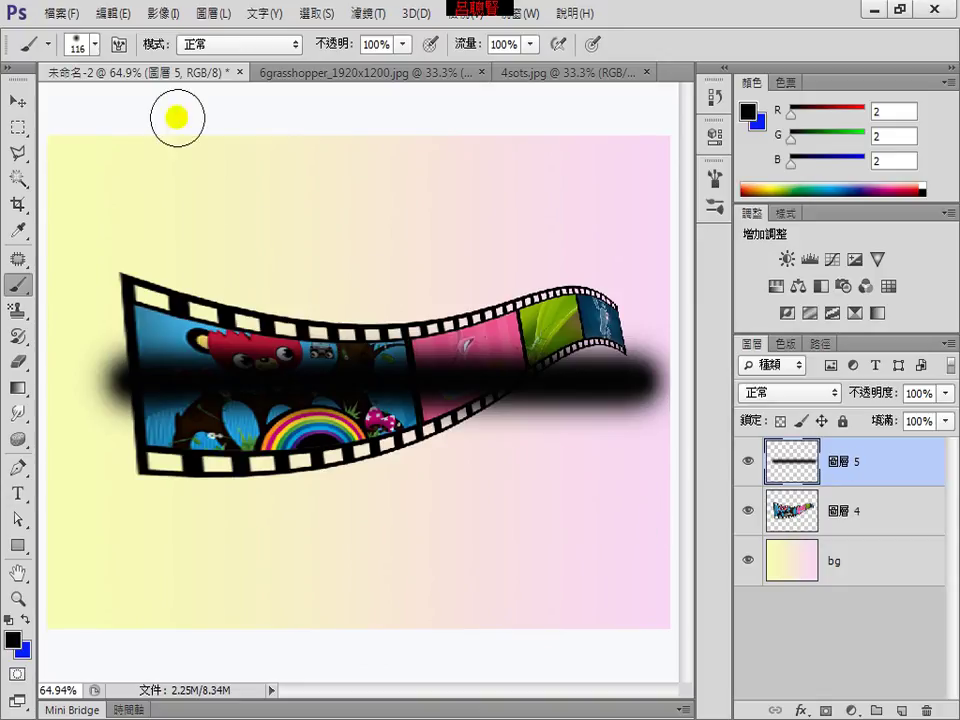
{"action": "left_click", "coordinate": [115, 22]}
{"action": "mouse_move", "coordinate": [200, 393]}
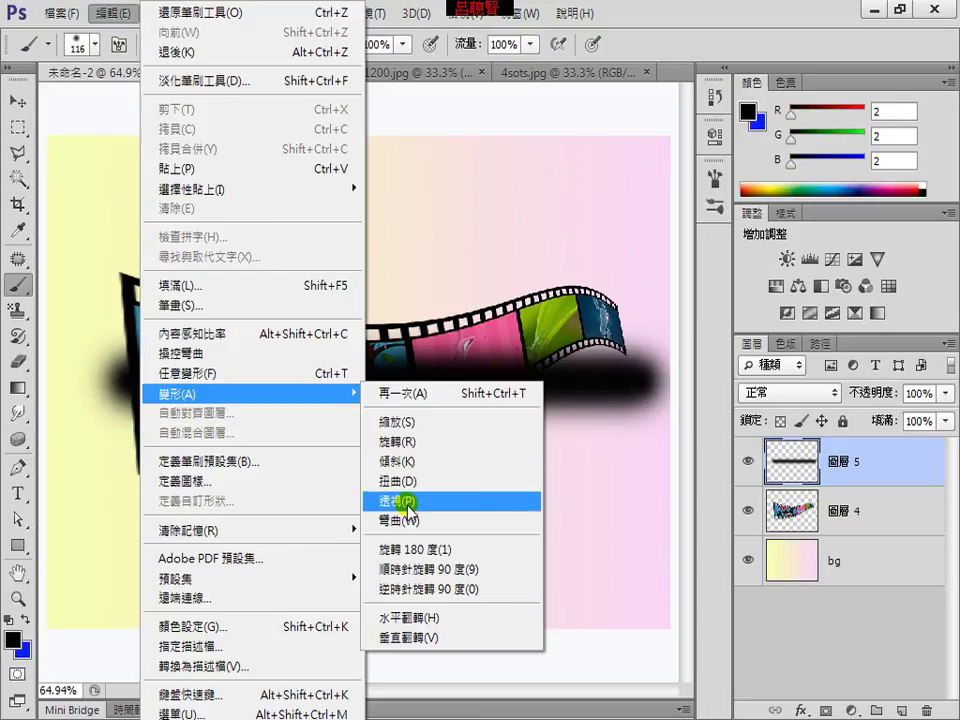
Perspective-transform the black band into a wedge tapering to a thin point on the right
{"action": "left_click", "coordinate": [410, 502]}
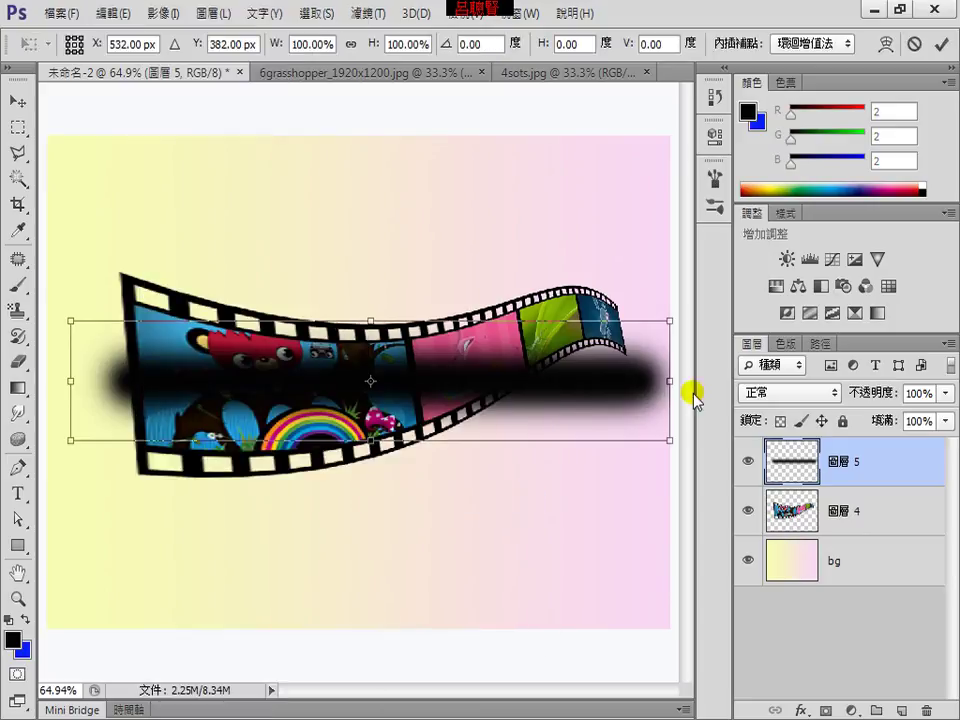
{"action": "left_click_drag", "start_coordinate": [669, 440], "coordinate": [669, 383]}
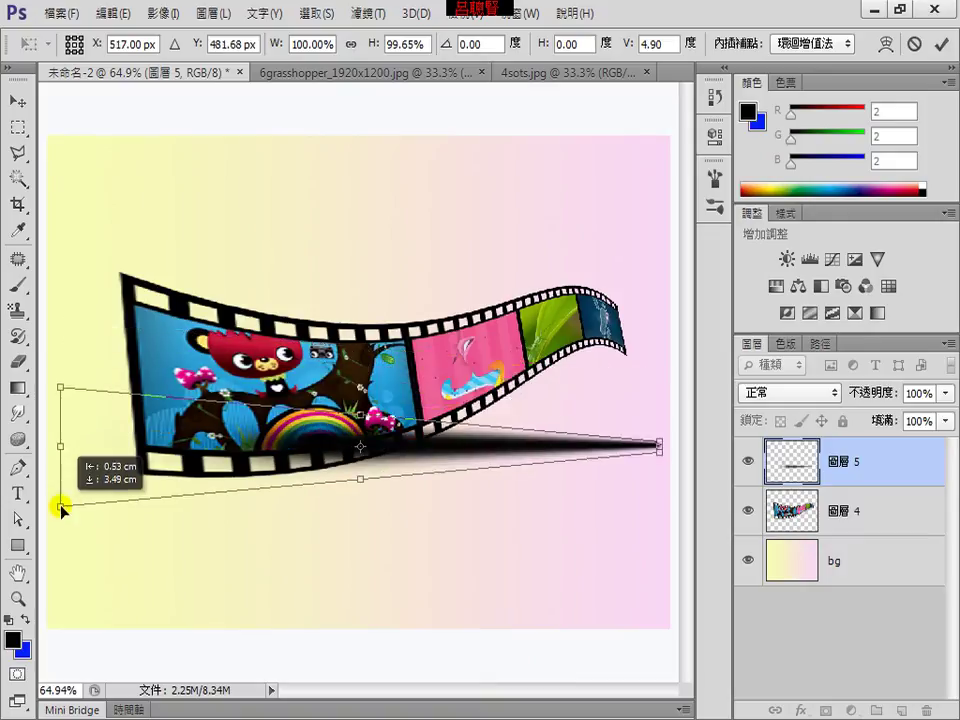
{"action": "left_click_drag", "start_coordinate": [72, 441], "coordinate": [82, 429]}
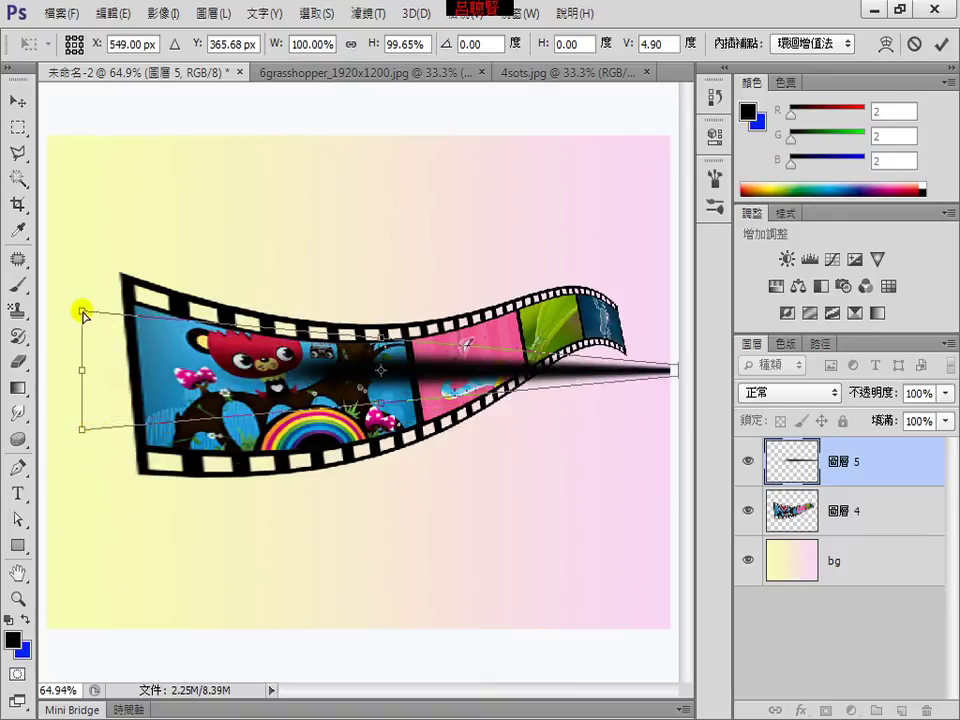
{"action": "left_click", "coordinate": [941, 44]}
{"action": "key", "text": "b"}
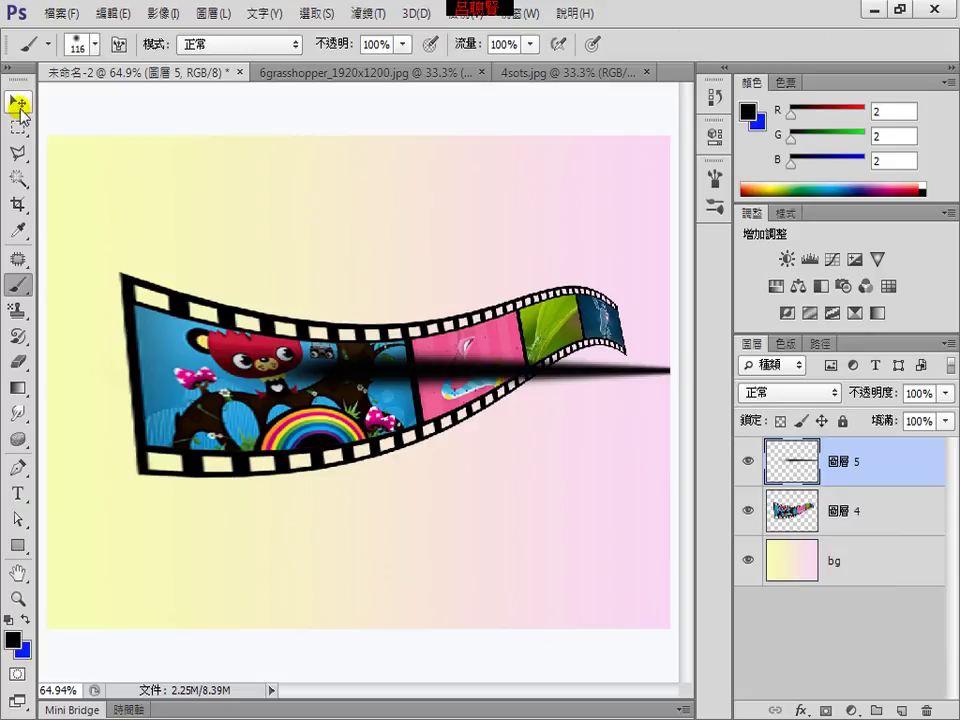
{"action": "left_click", "coordinate": [21, 102]}
Shift the shadow wedge left and stretch it to 116.67% width past the strip's left end
{"action": "key", "text": "ctrl+minus"}
{"action": "key", "text": "ctrl+minus"}
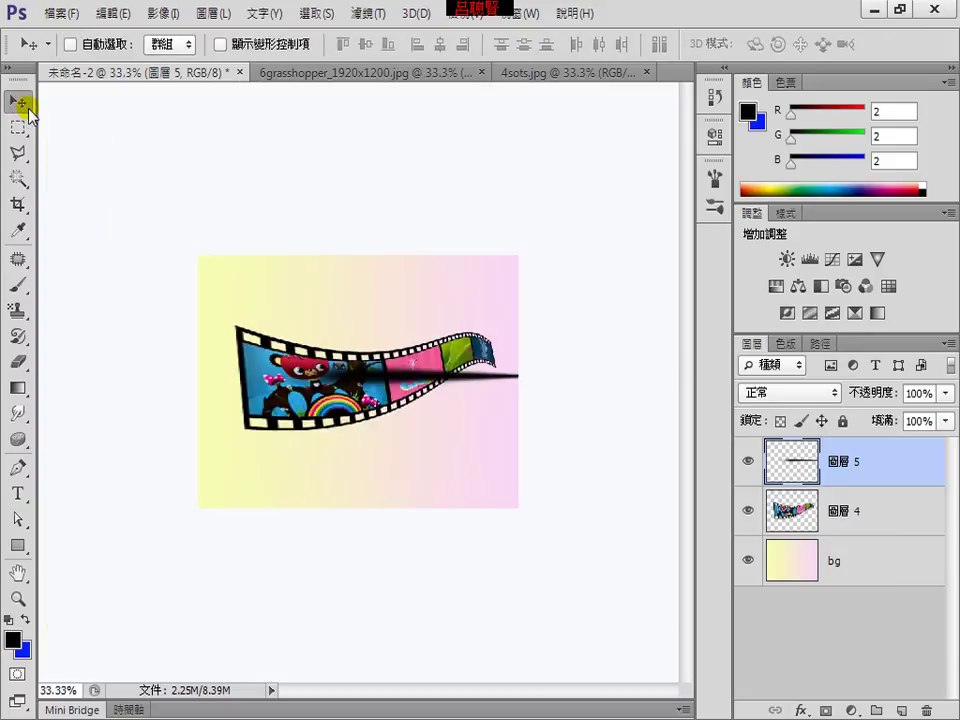
{"action": "key", "text": "ctrl+minus"}
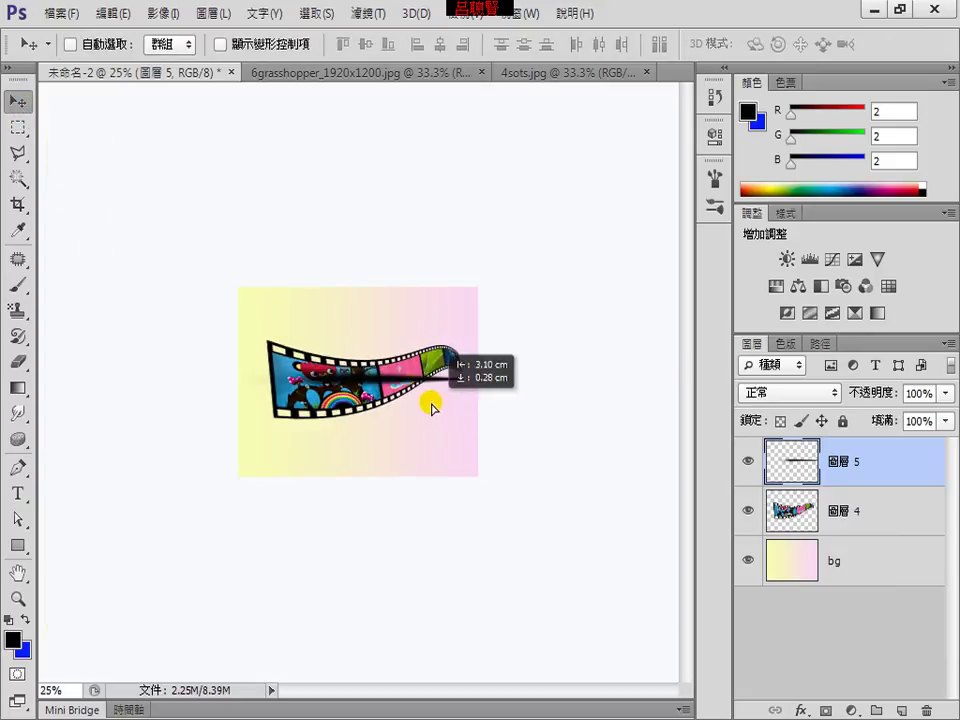
{"action": "left_click_drag", "start_coordinate": [458, 403], "coordinate": [450, 389]}
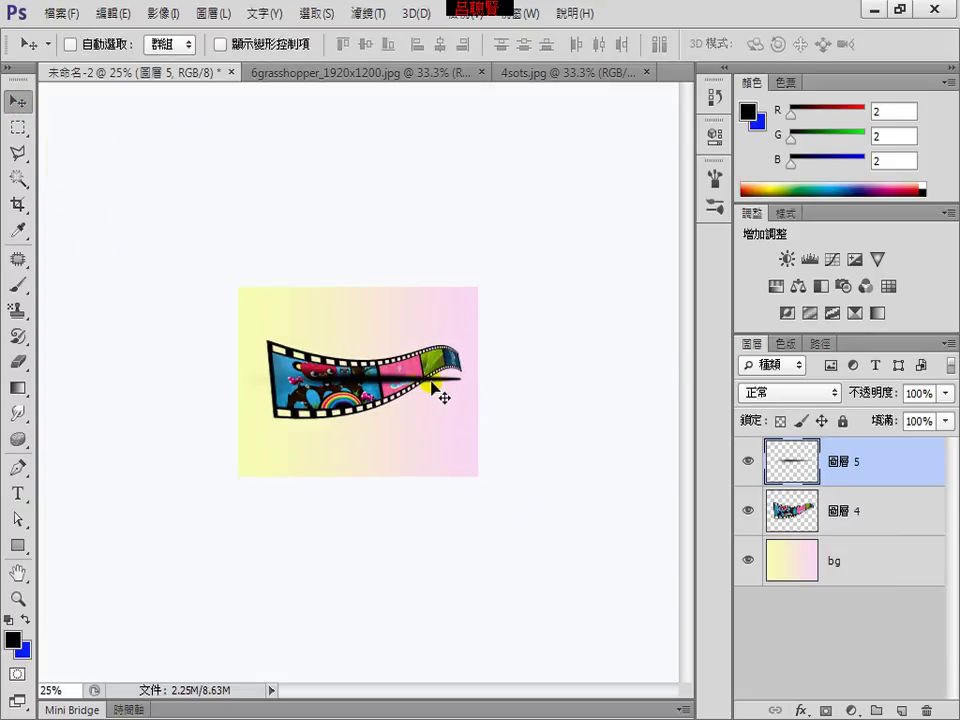
{"action": "key", "text": "ctrl+t"}
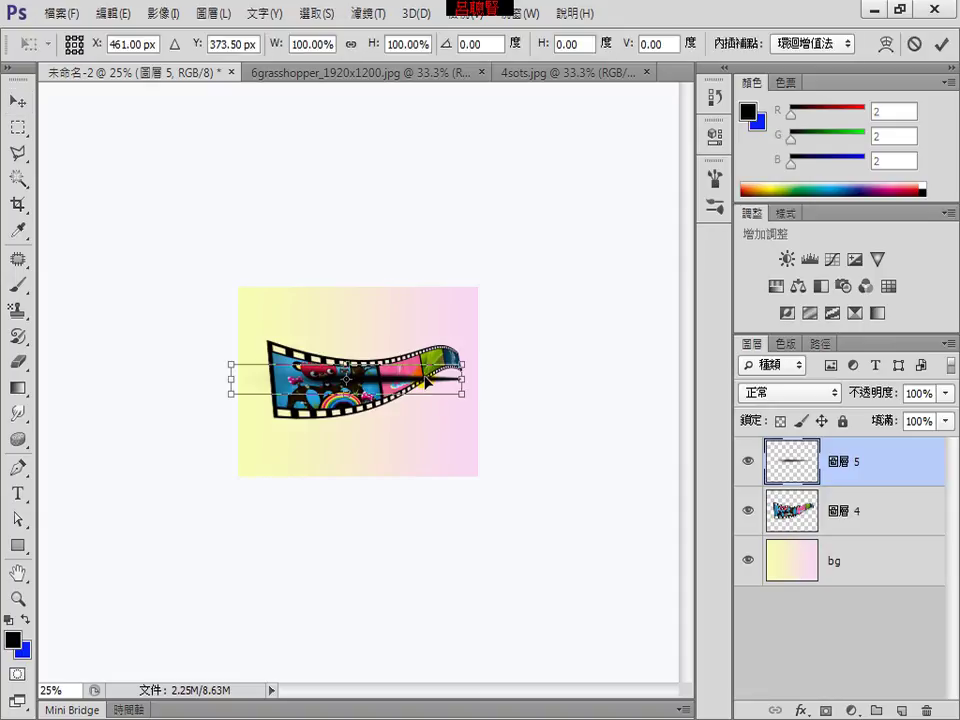
{"action": "left_click_drag", "start_coordinate": [226, 384], "coordinate": [191, 372]}
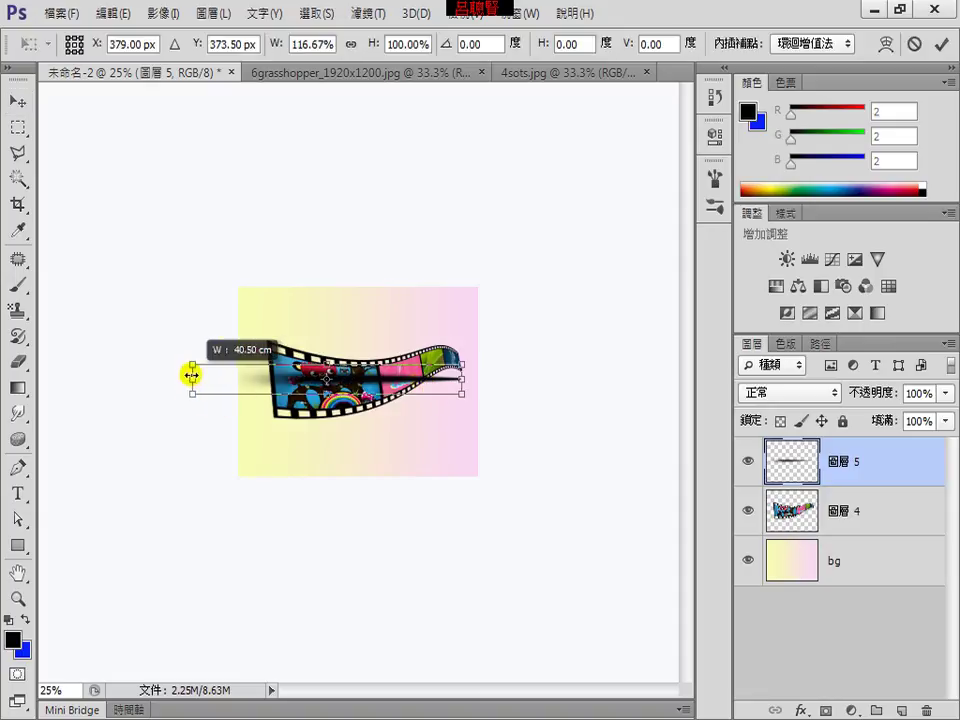
{"action": "key", "text": "Return"}
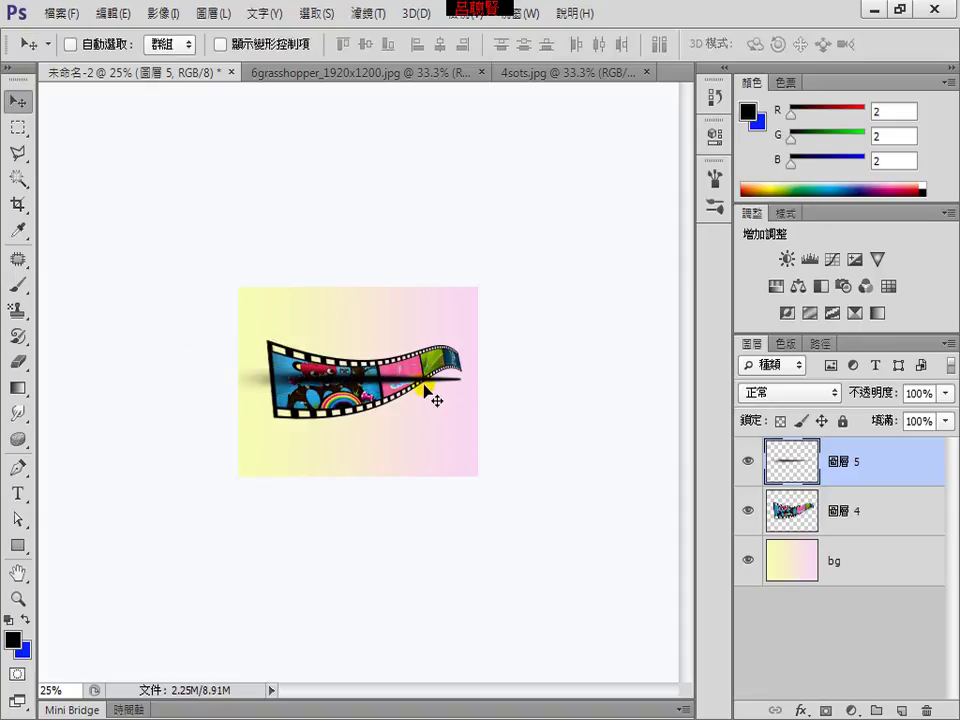
{"action": "key", "text": "ctrl+plus"}
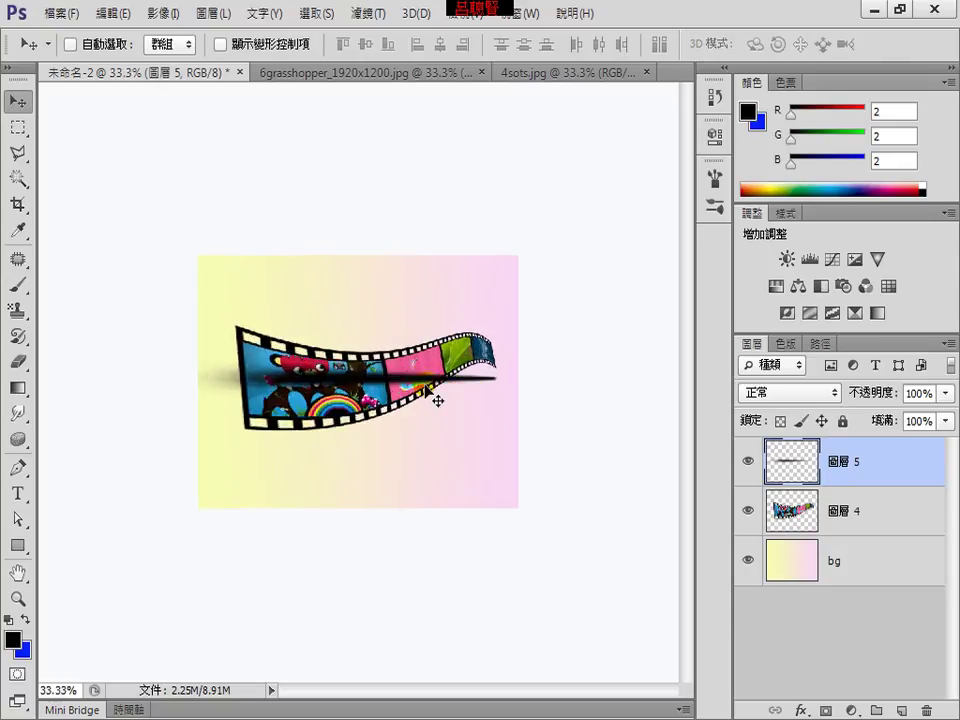
{"action": "key", "text": "ctrl+plus"}
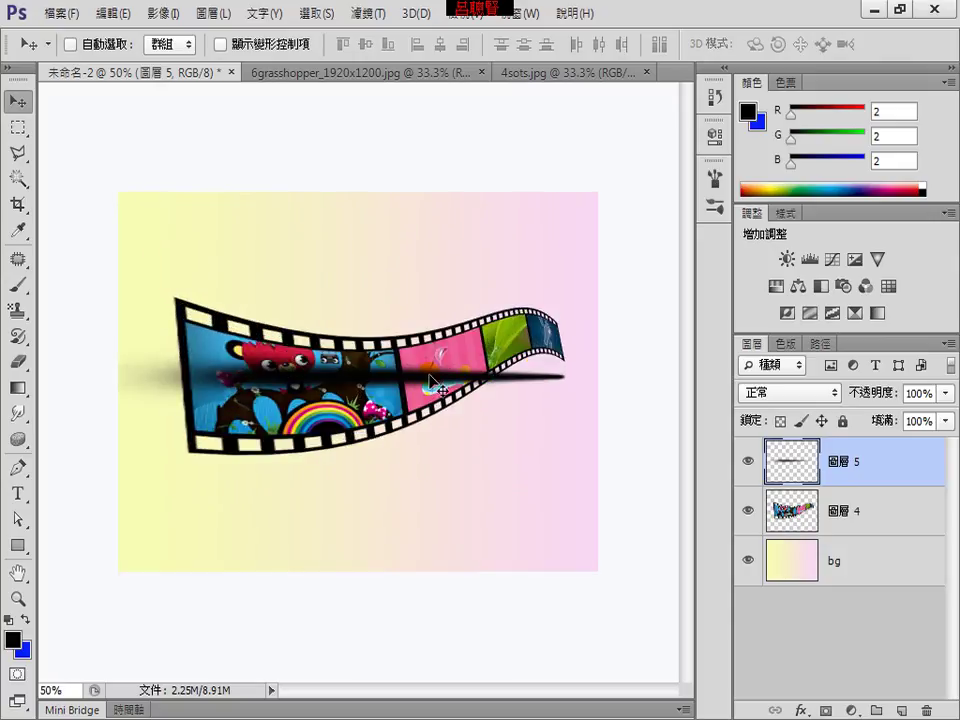
Rotate the shadow wedge about -19.65° and drag it beneath the film strip's lower edge
{"action": "key", "text": "ctrl+t"}
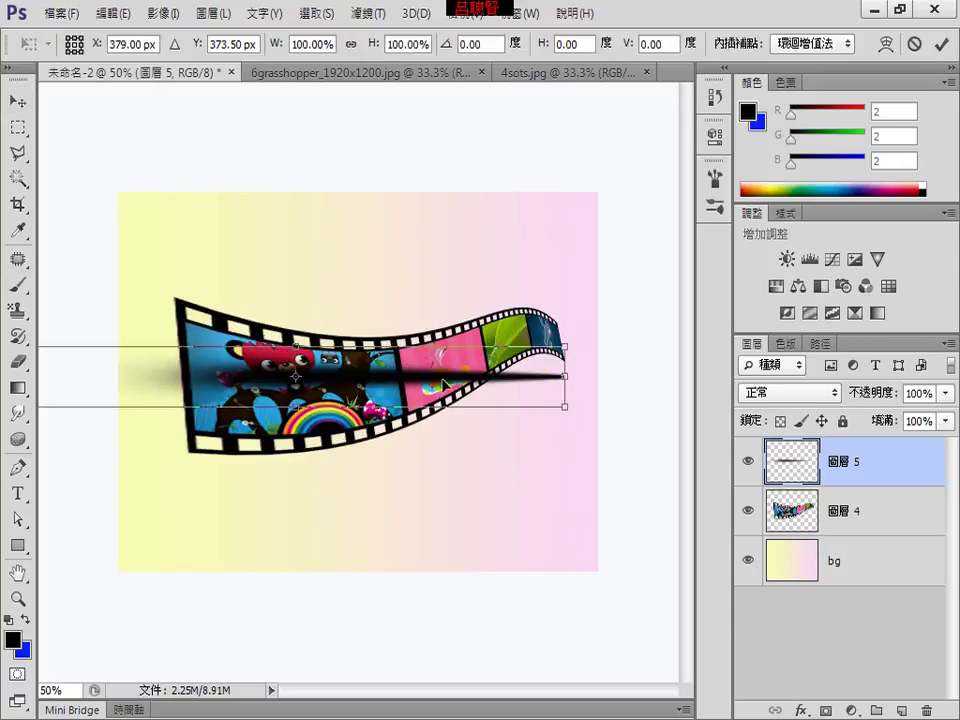
{"action": "left_click_drag", "start_coordinate": [577, 333], "coordinate": [570, 314]}
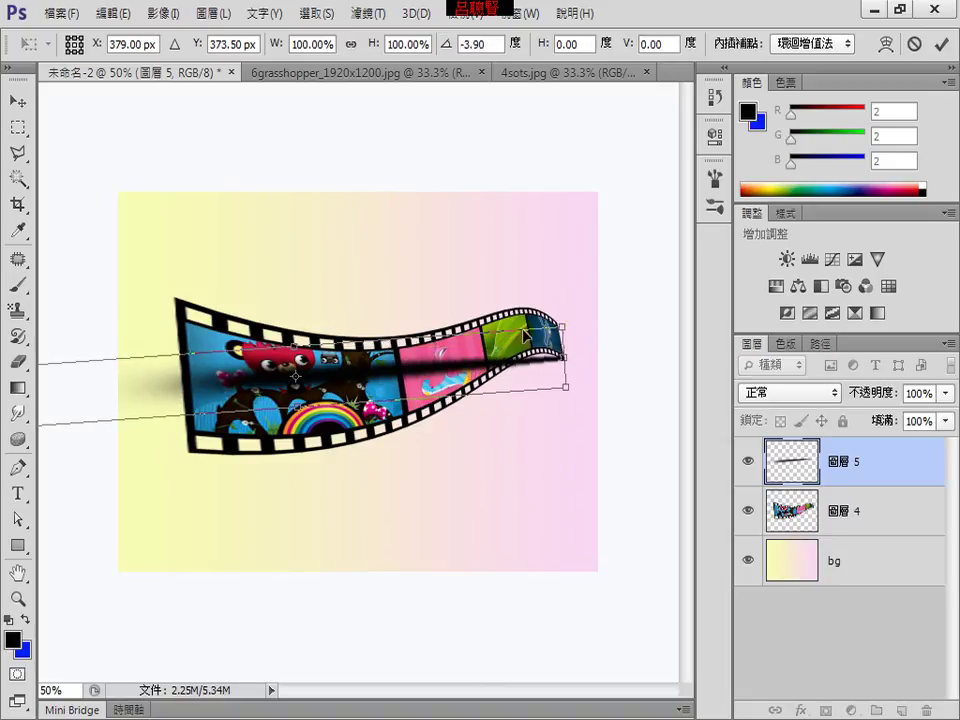
{"action": "left_click_drag", "start_coordinate": [265, 393], "coordinate": [268, 463]}
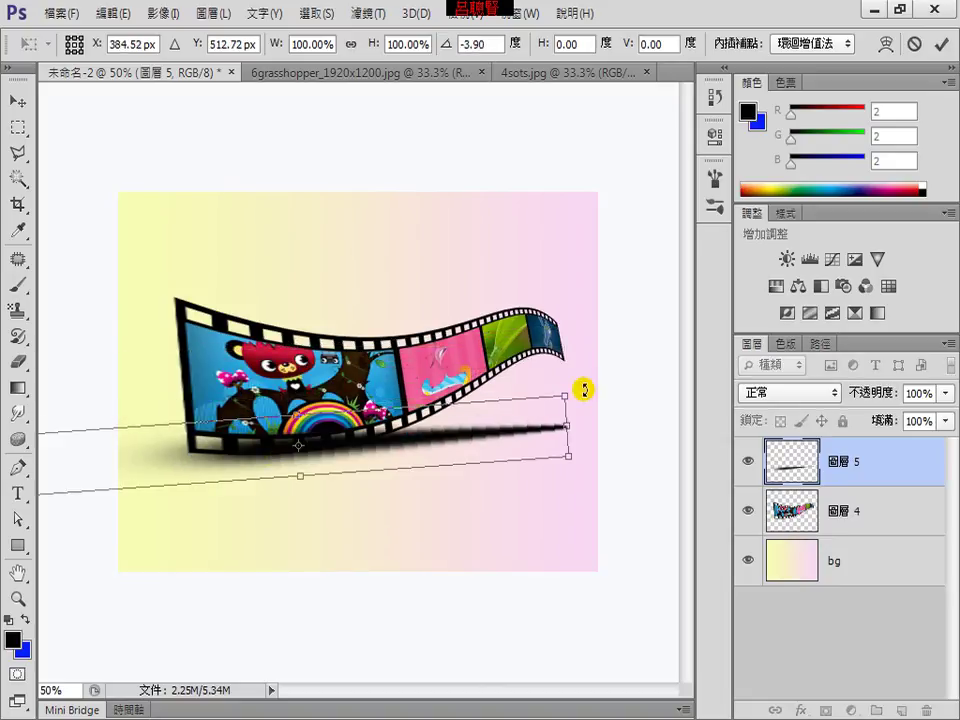
{"action": "left_click_drag", "start_coordinate": [582, 388], "coordinate": [574, 334]}
{"action": "left_click_drag", "start_coordinate": [467, 410], "coordinate": [467, 421]}
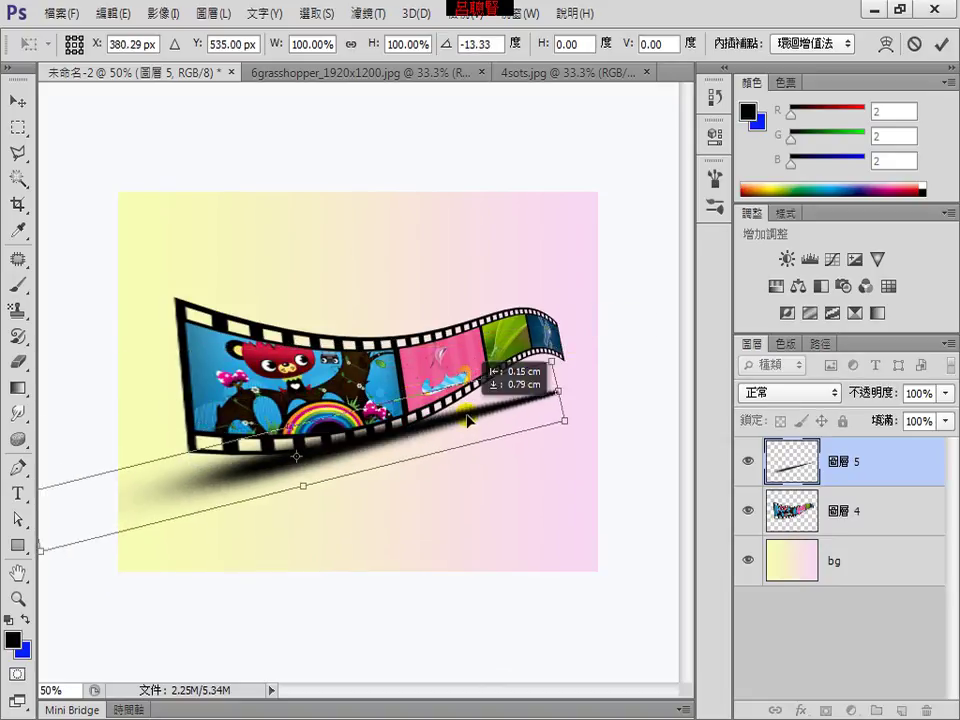
{"action": "mouse_move", "coordinate": [527, 400]}
{"action": "left_mouse_down"}
{"action": "mouse_move", "coordinate": [527, 356]}
{"action": "mouse_move", "coordinate": [506, 479]}
{"action": "left_mouse_up"}
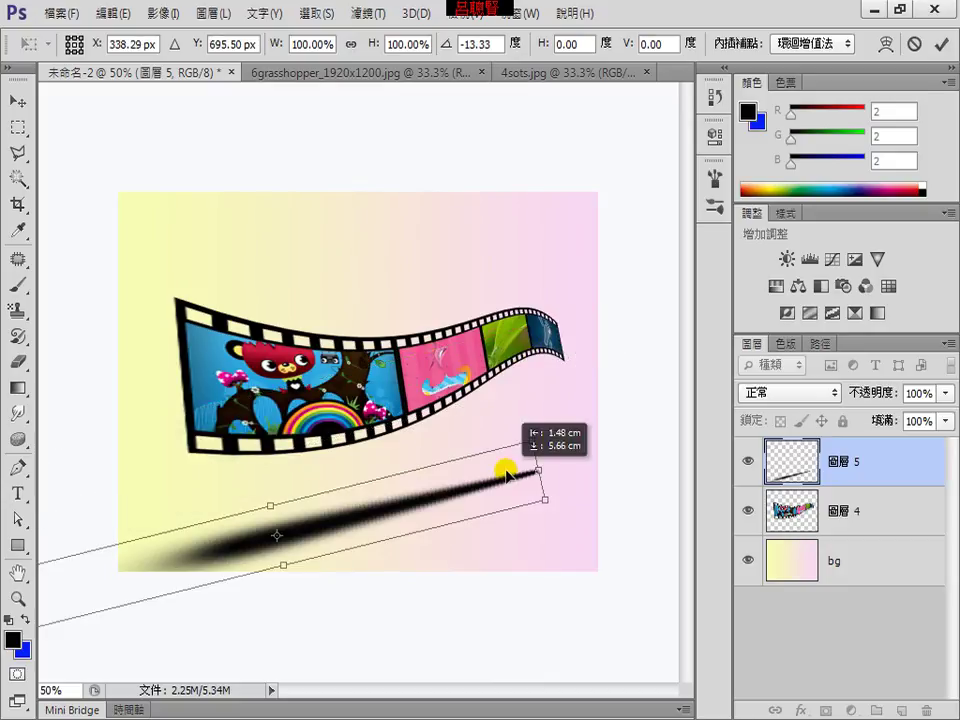
{"action": "left_click_drag", "start_coordinate": [485, 343], "coordinate": [200, 423]}
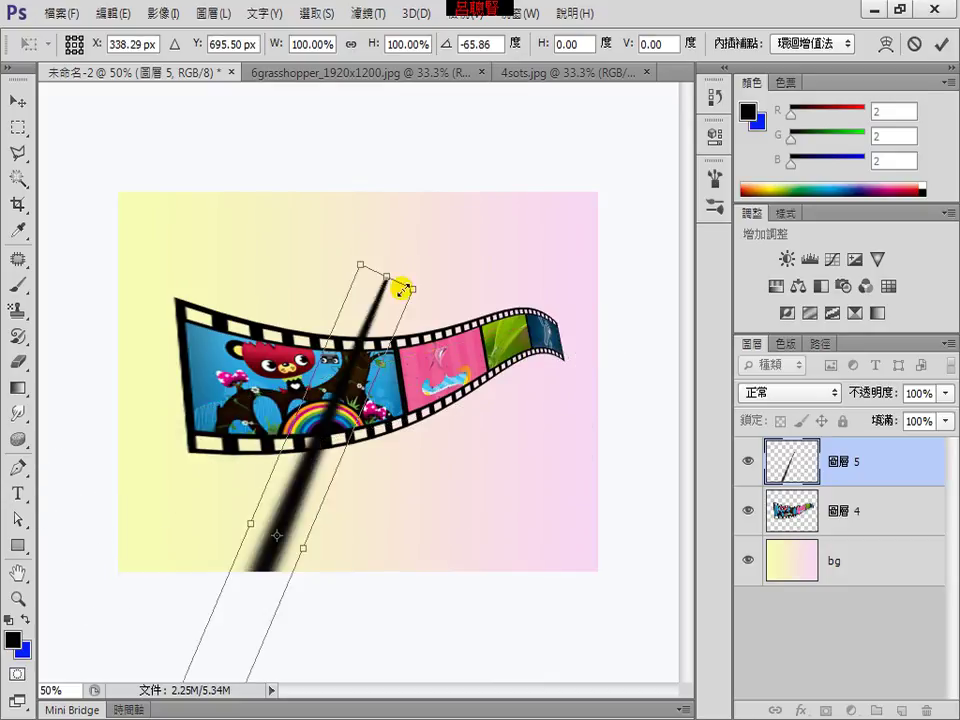
{"action": "left_click_drag", "start_coordinate": [402, 289], "coordinate": [550, 385]}
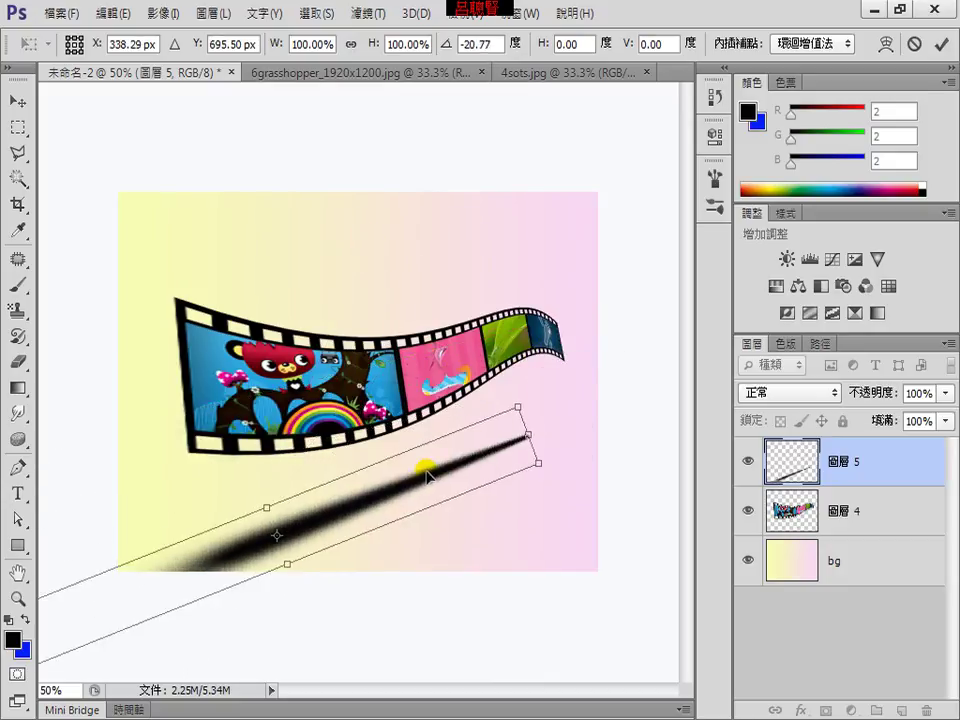
{"action": "left_click_drag", "start_coordinate": [427, 475], "coordinate": [489, 375]}
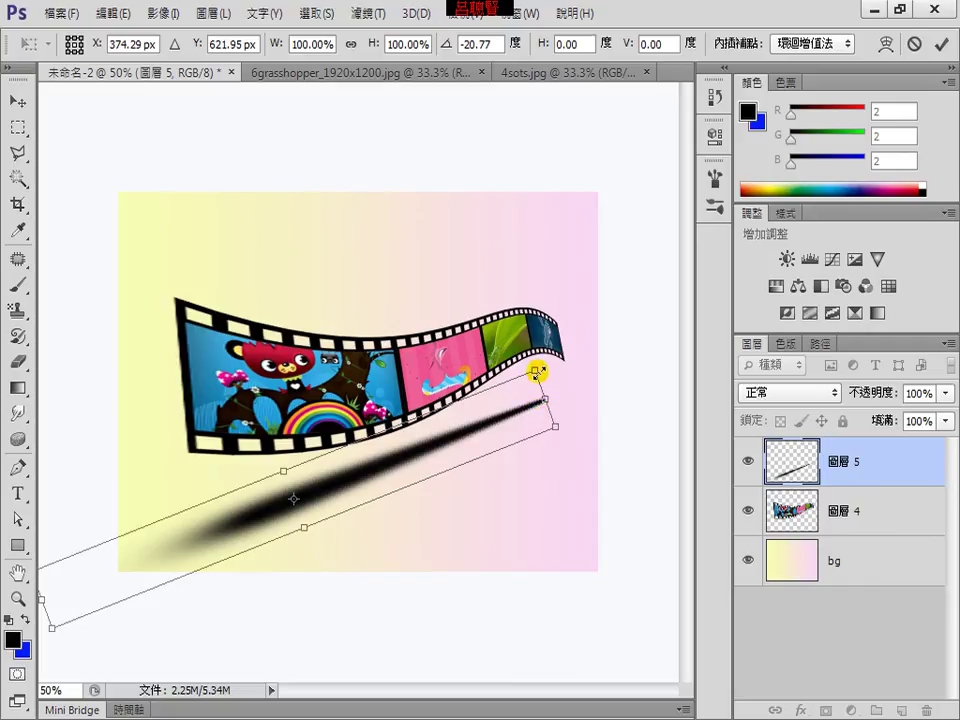
{"action": "left_click_drag", "start_coordinate": [545, 357], "coordinate": [540, 366]}
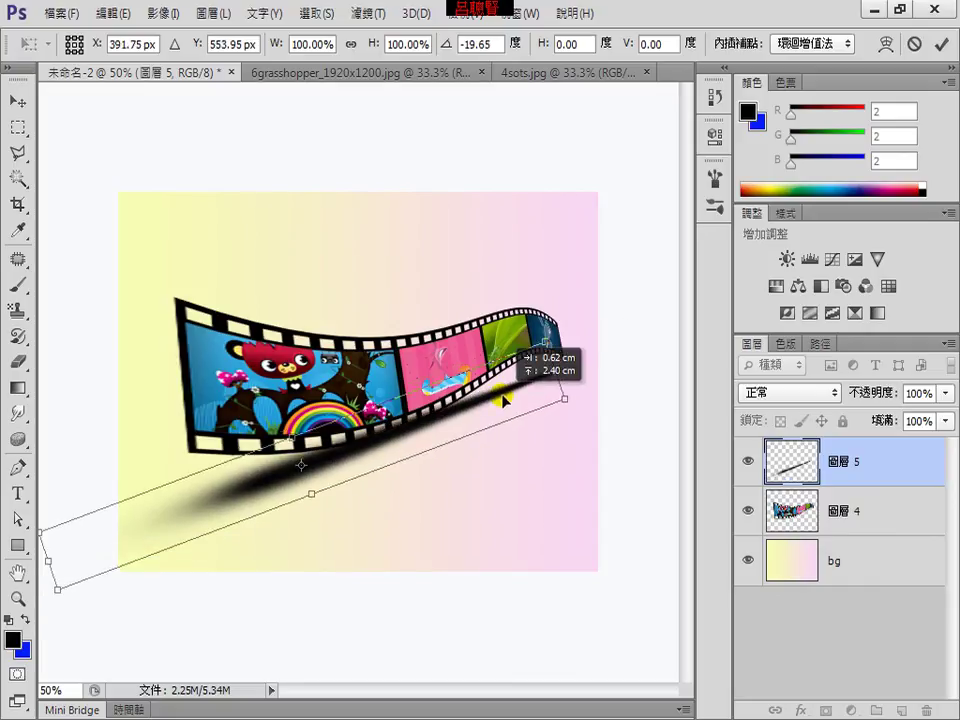
{"action": "left_click_drag", "start_coordinate": [495, 420], "coordinate": [530, 440]}
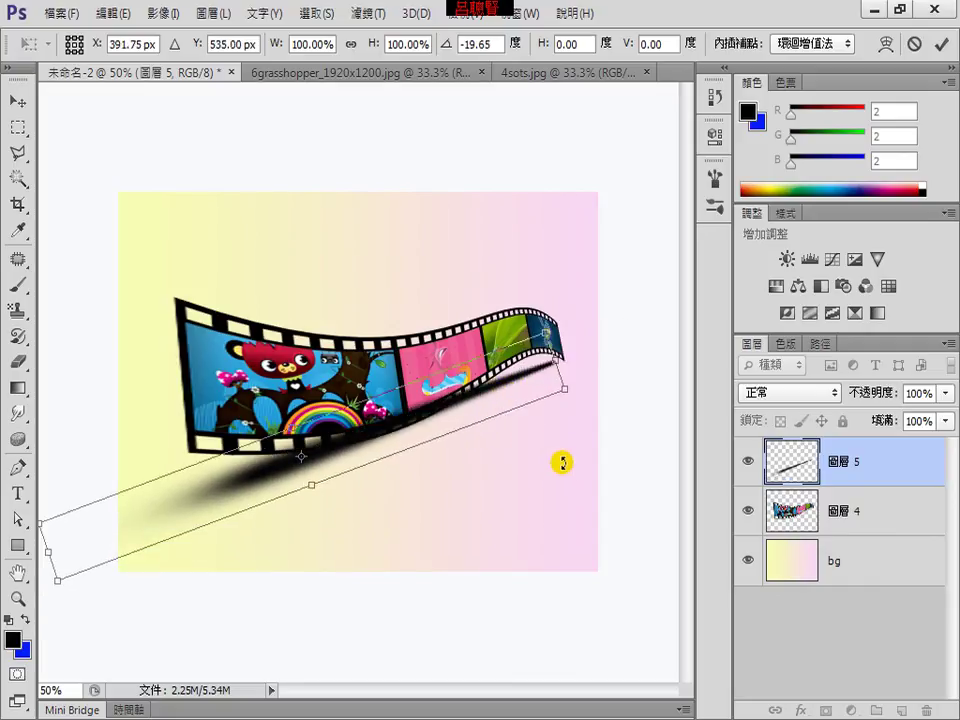
Fine-tune the shadow's position with arrow-key nudges and commit the transform
{"action": "key", "text": "Down"}
{"action": "key", "text": "Right"}
{"action": "key", "text": "Right"}
{"action": "key", "text": "Right"}
{"action": "key", "text": "Right"}
{"action": "key", "text": "Right"}
{"action": "key", "text": "Right"}
{"action": "key", "text": "Right"}
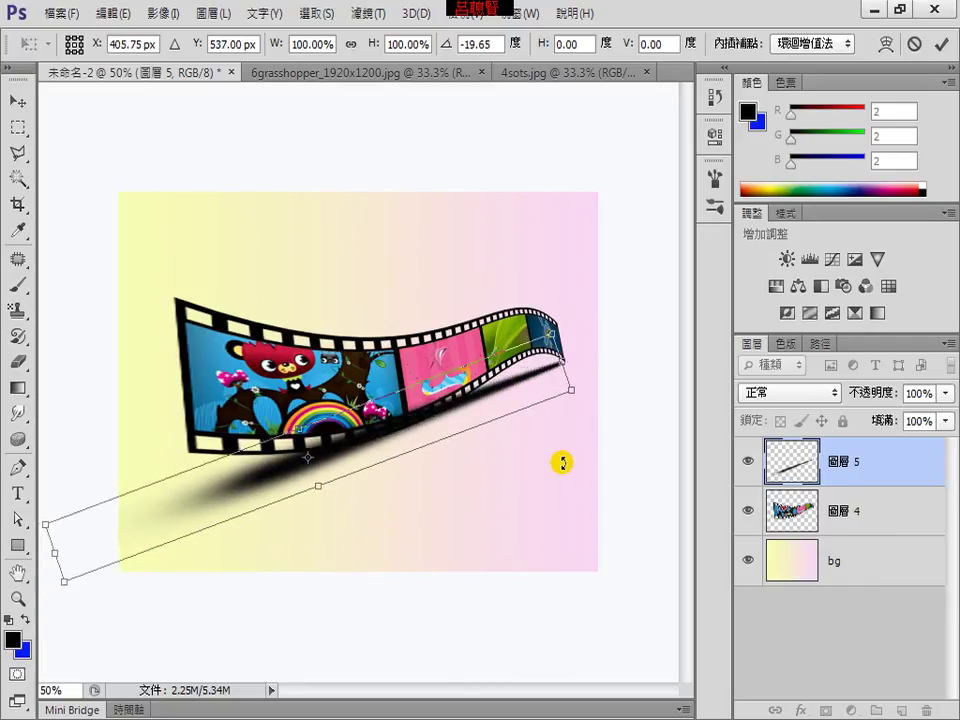
{"action": "key", "text": "Up"}
{"action": "key", "text": "Right"}
{"action": "key", "text": "Right"}
{"action": "key", "text": "Return"}
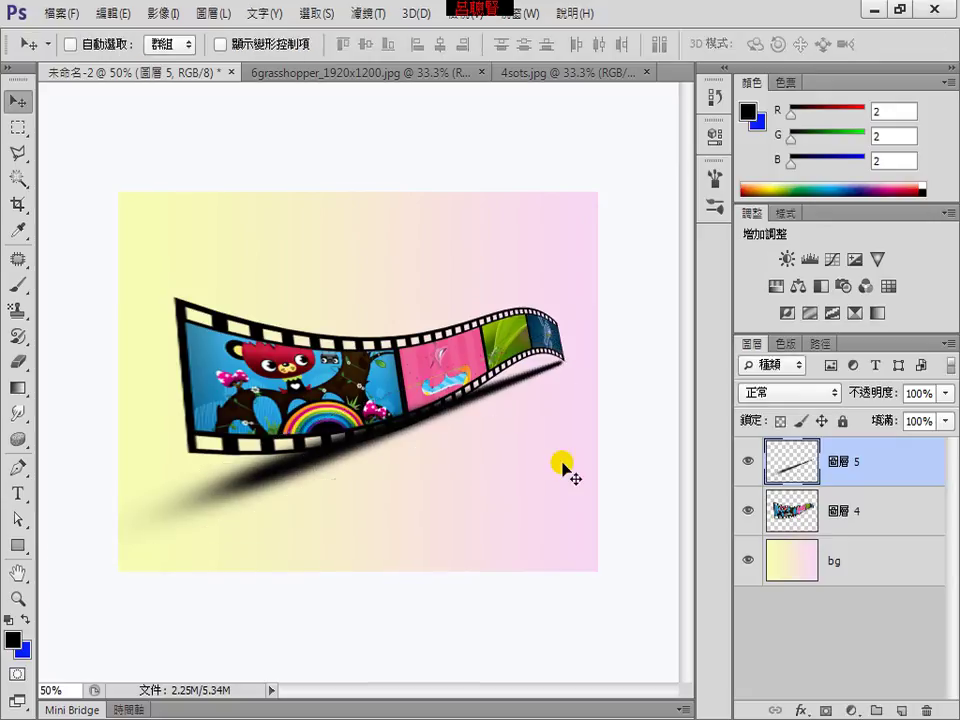
Move film strip Layer 4 above shadow Layer 5 and reselect Layer 5
{"action": "double_click", "coordinate": [825, 510]}
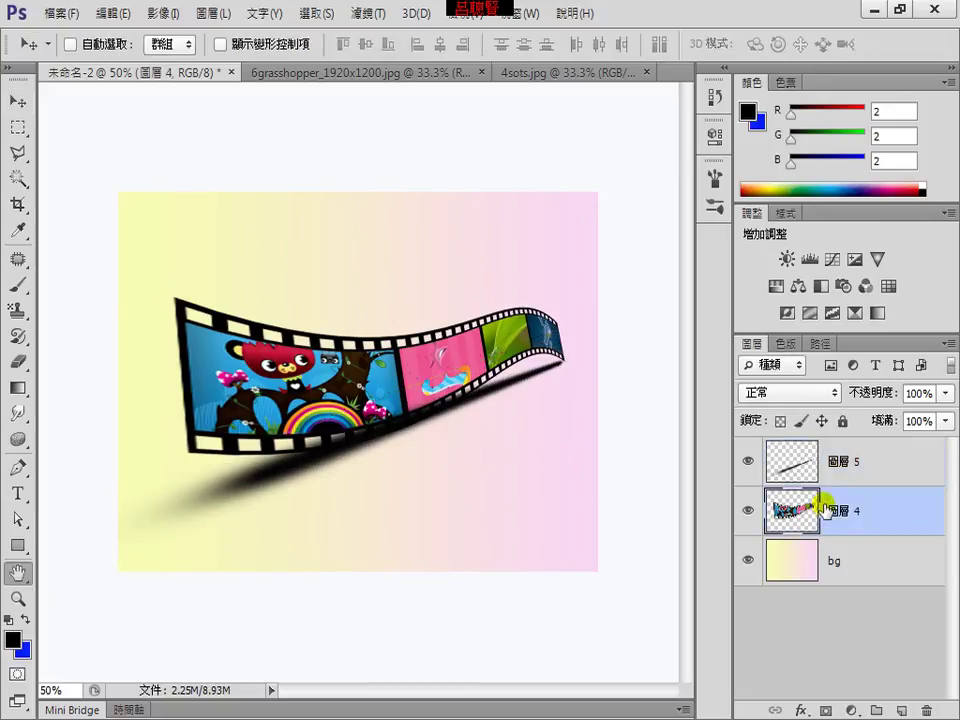
{"action": "left_click", "coordinate": [919, 136]}
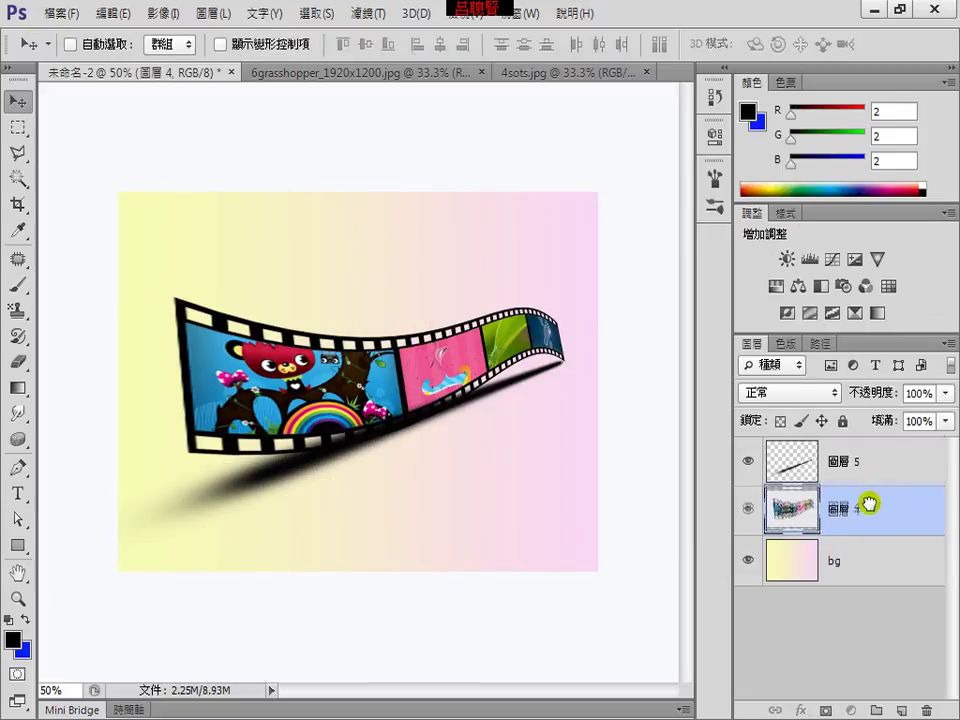
{"action": "left_click", "coordinate": [870, 455], "text": "ctrl"}
{"action": "left_click_drag", "start_coordinate": [870, 455], "coordinate": [870, 460]}
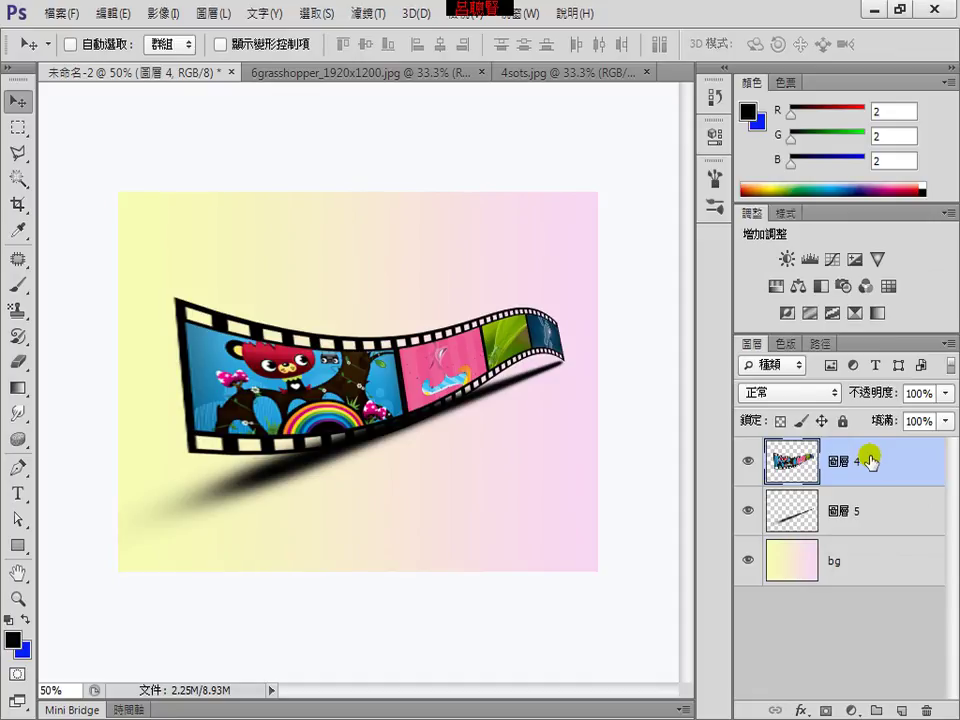
{"action": "key", "text": "ctrl+plus"}
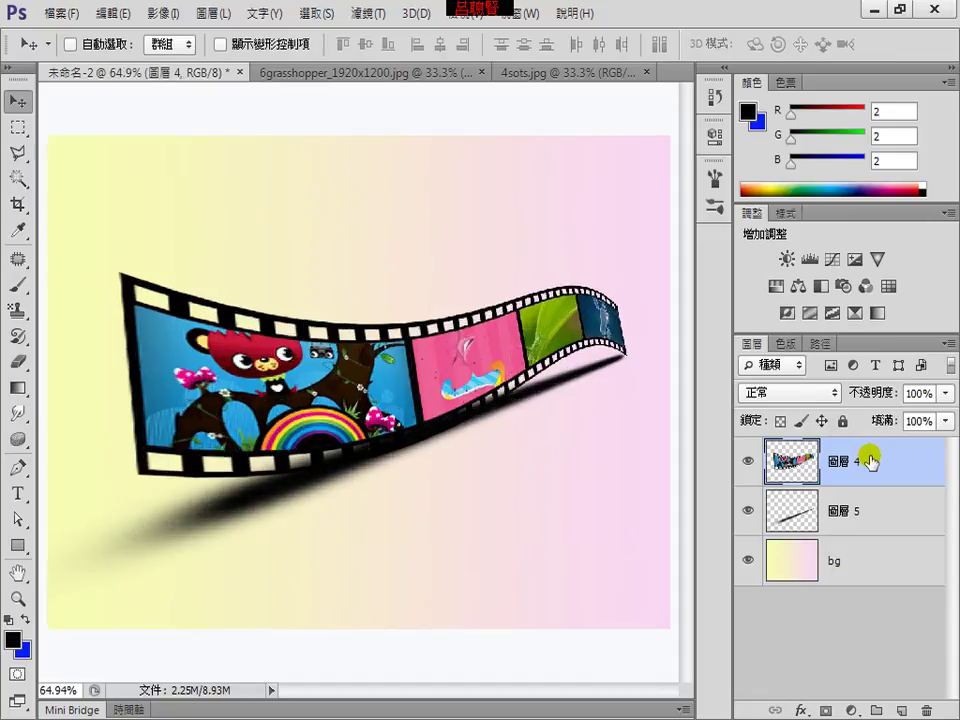
{"action": "left_click", "coordinate": [805, 518]}
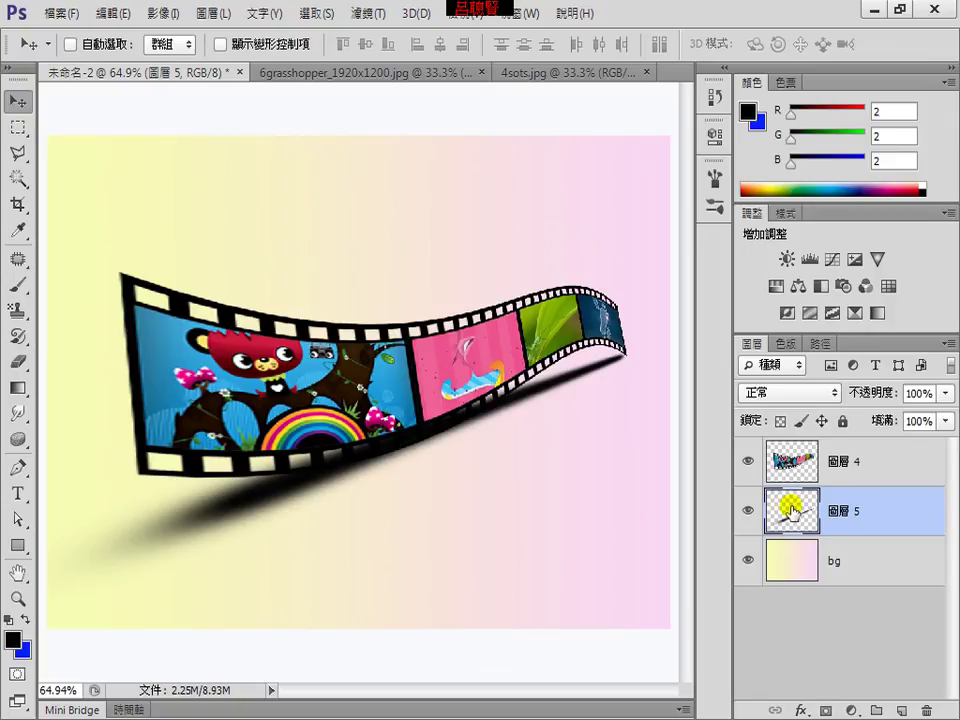
Lower Layer 5's opacity to 65%
{"action": "left_click_drag", "start_coordinate": [865, 392], "coordinate": [843, 385]}
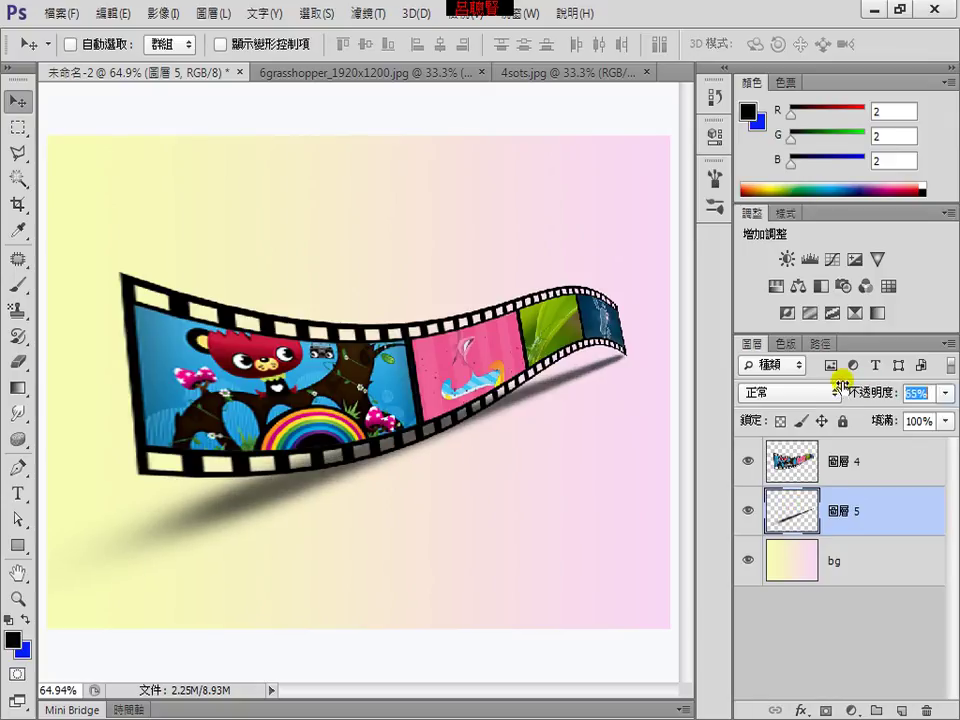
{"action": "left_click_drag", "start_coordinate": [843, 385], "coordinate": [870, 444]}
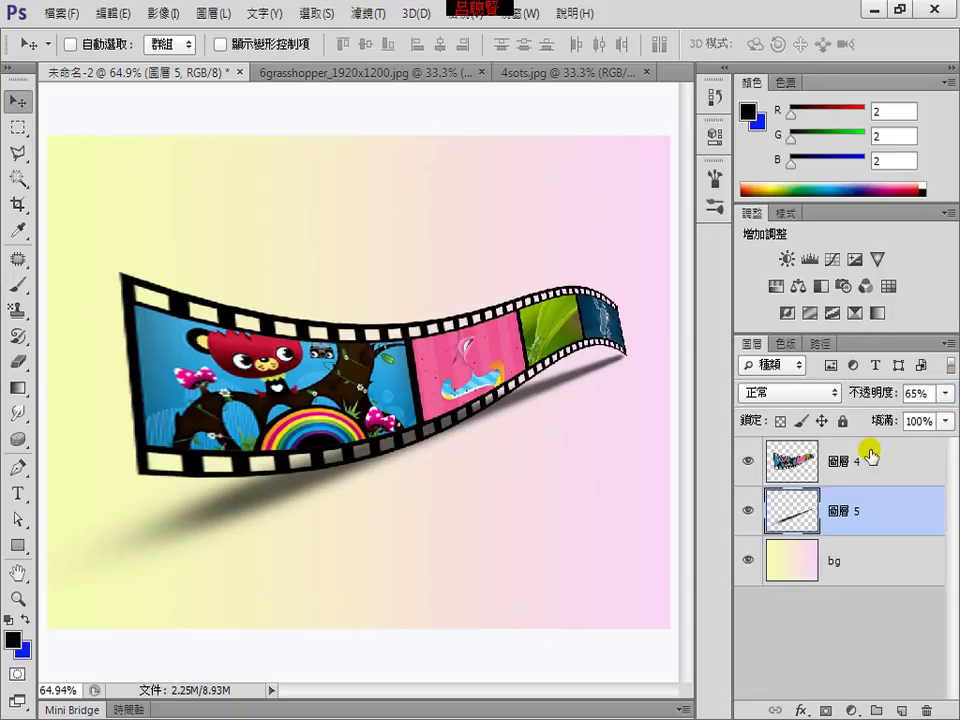